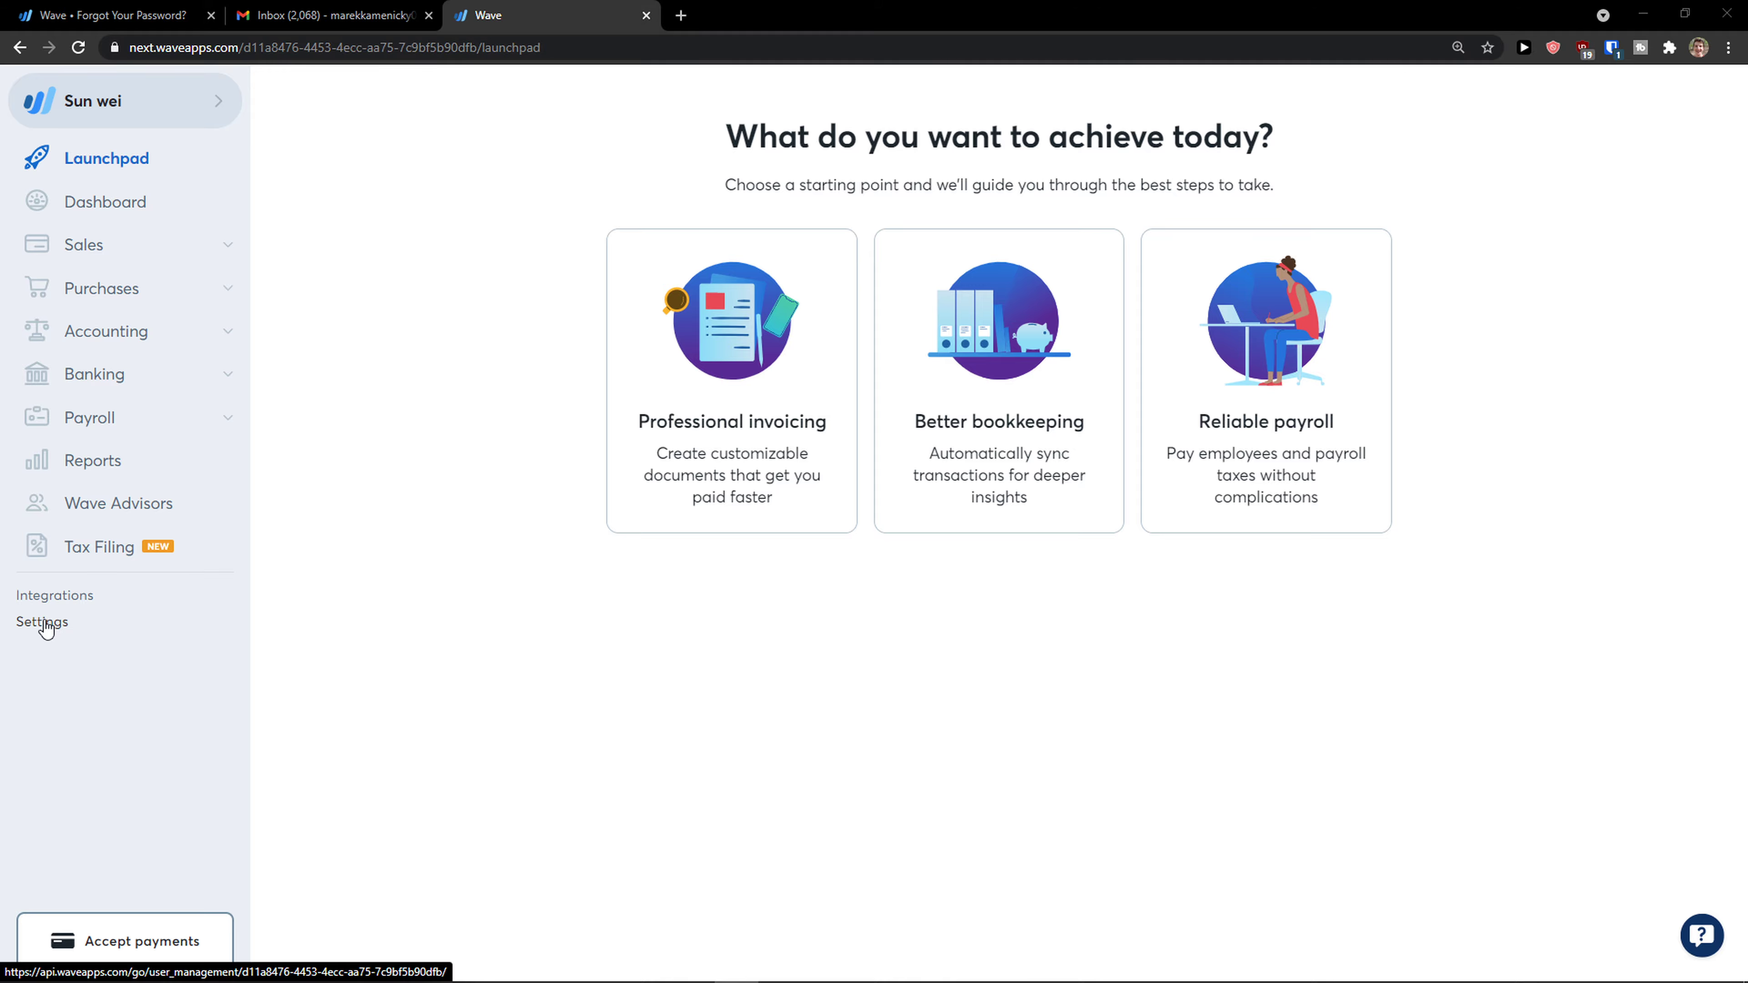
Open the business settings and go to the invoice customization page.
{"action": "left_click", "coordinate": [44, 623]}
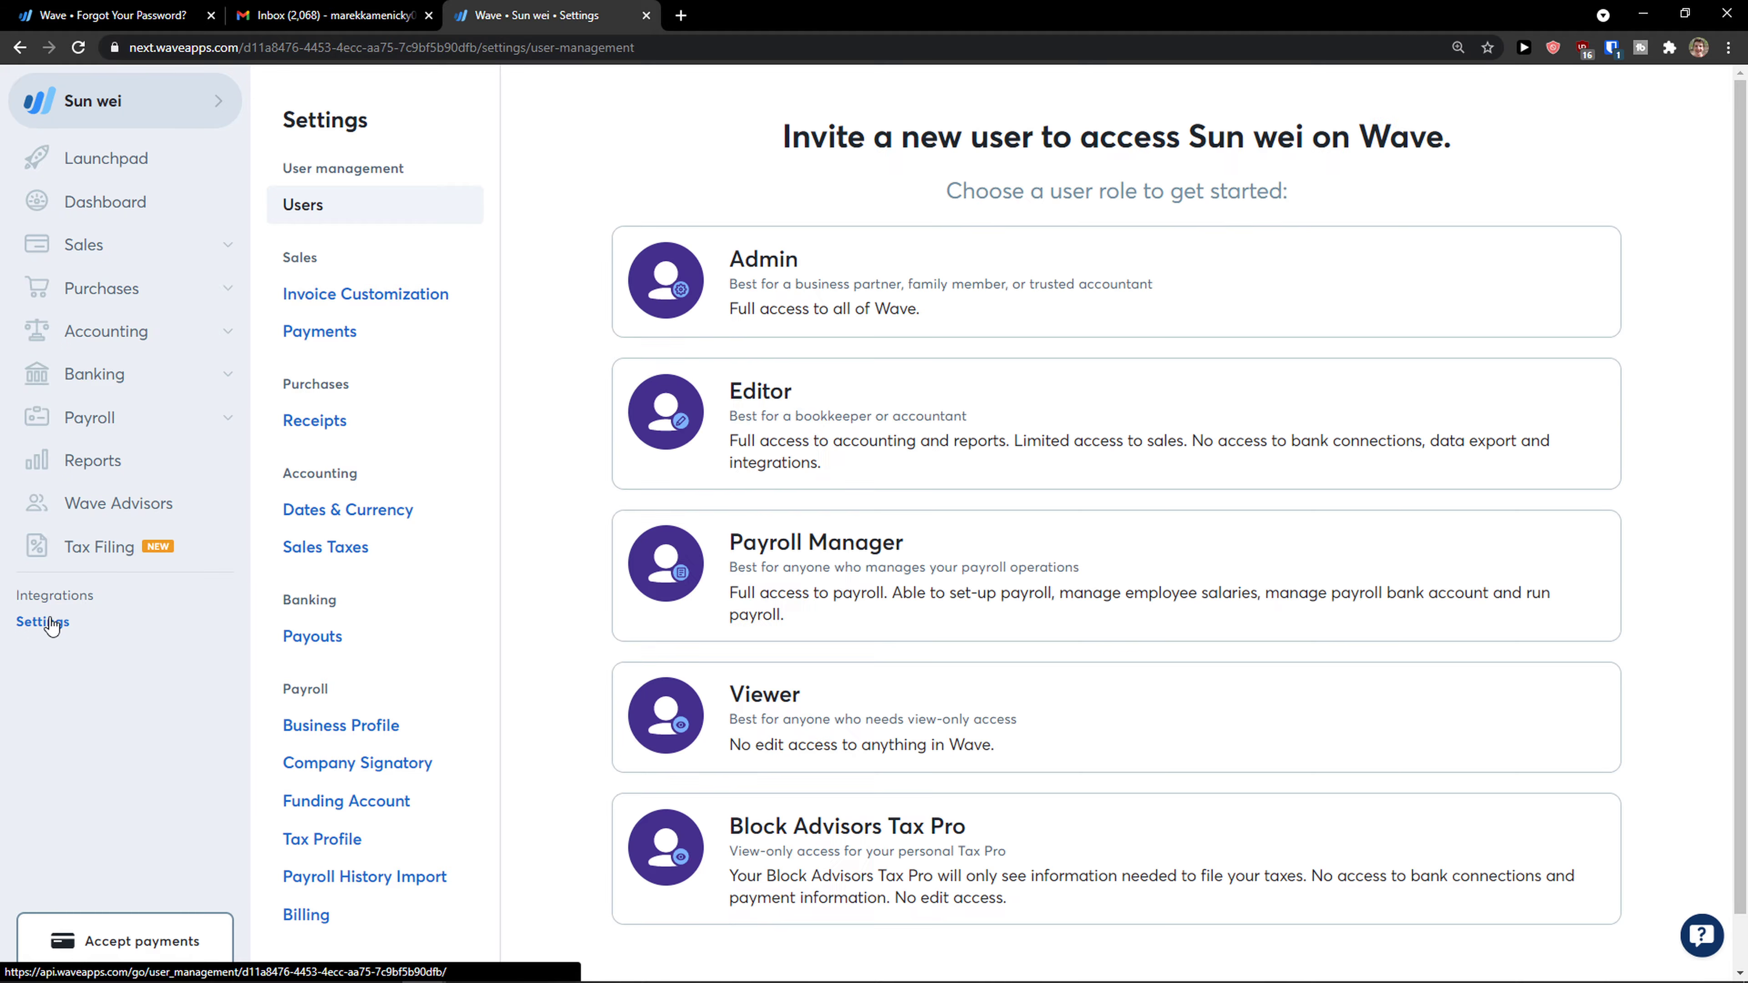
{"action": "scroll", "coordinate": [569, 534], "scroll_direction": "down", "scroll_amount": 1}
{"action": "scroll", "coordinate": [570, 535], "scroll_direction": "up", "scroll_amount": 1}
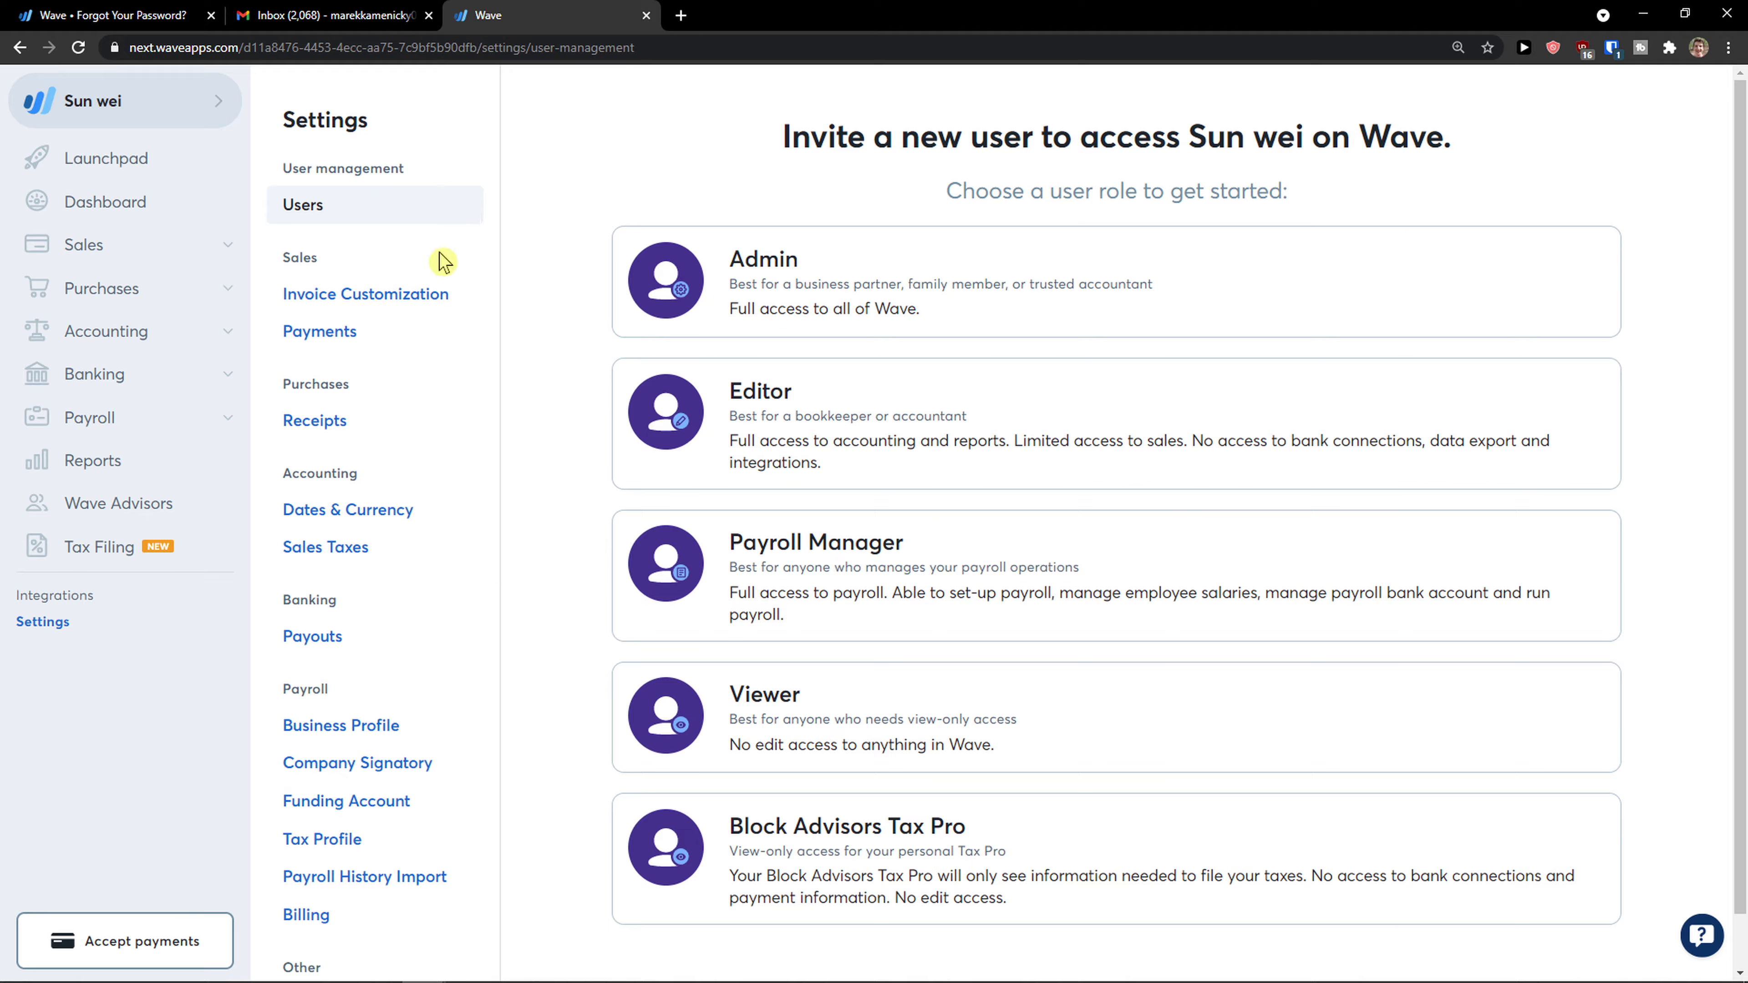
{"action": "scroll", "coordinate": [612, 382], "scroll_direction": "down", "scroll_amount": 1}
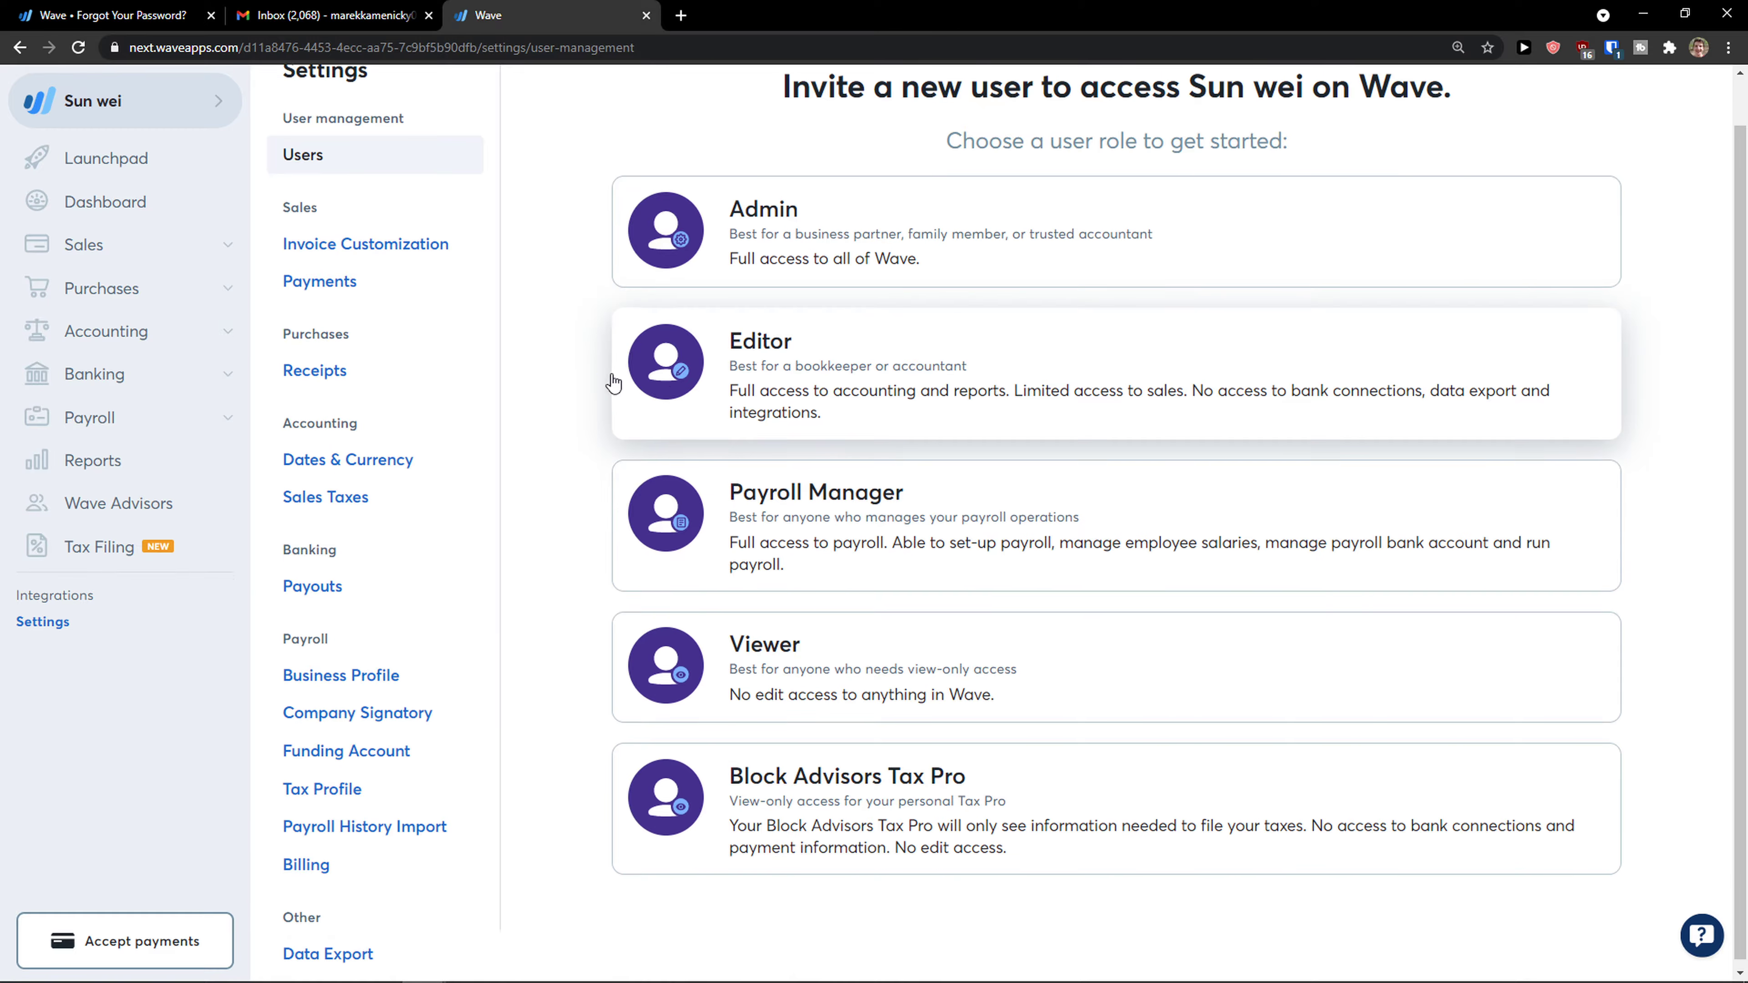
{"action": "scroll", "coordinate": [609, 385], "scroll_direction": "up", "scroll_amount": 1}
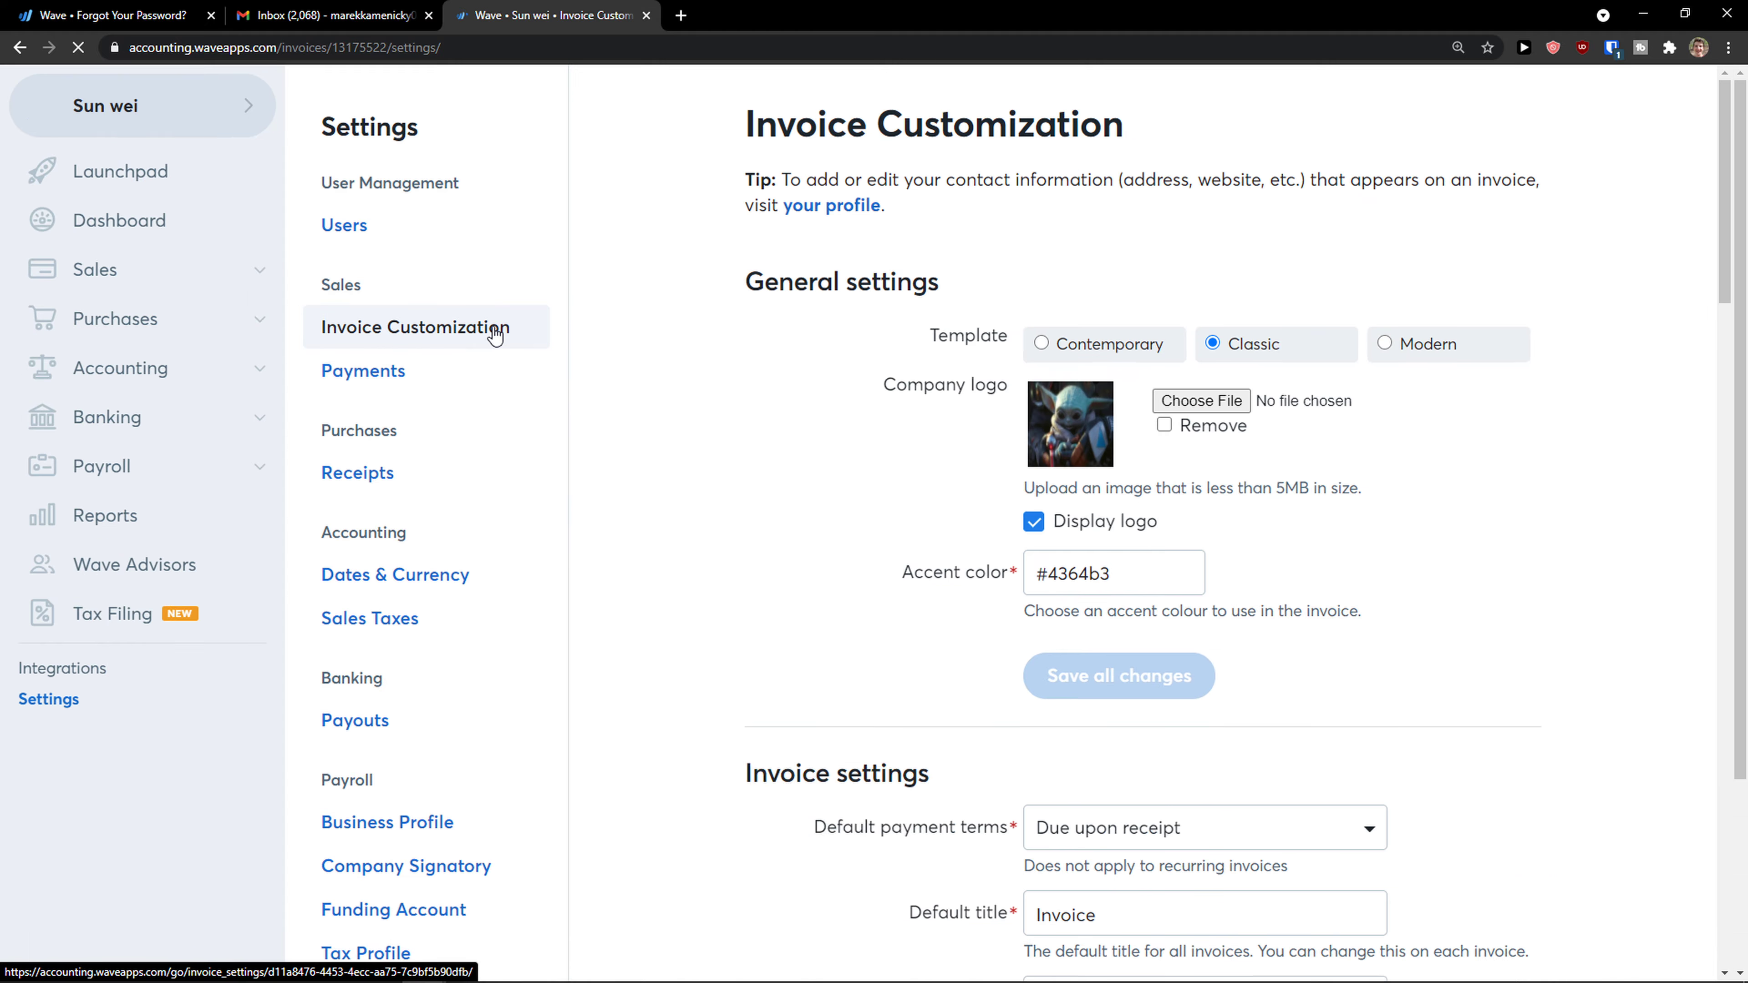
{"action": "scroll", "coordinate": [826, 432], "scroll_direction": "down", "scroll_amount": 1}
{"action": "scroll", "coordinate": [830, 432], "scroll_direction": "up", "scroll_amount": 1}
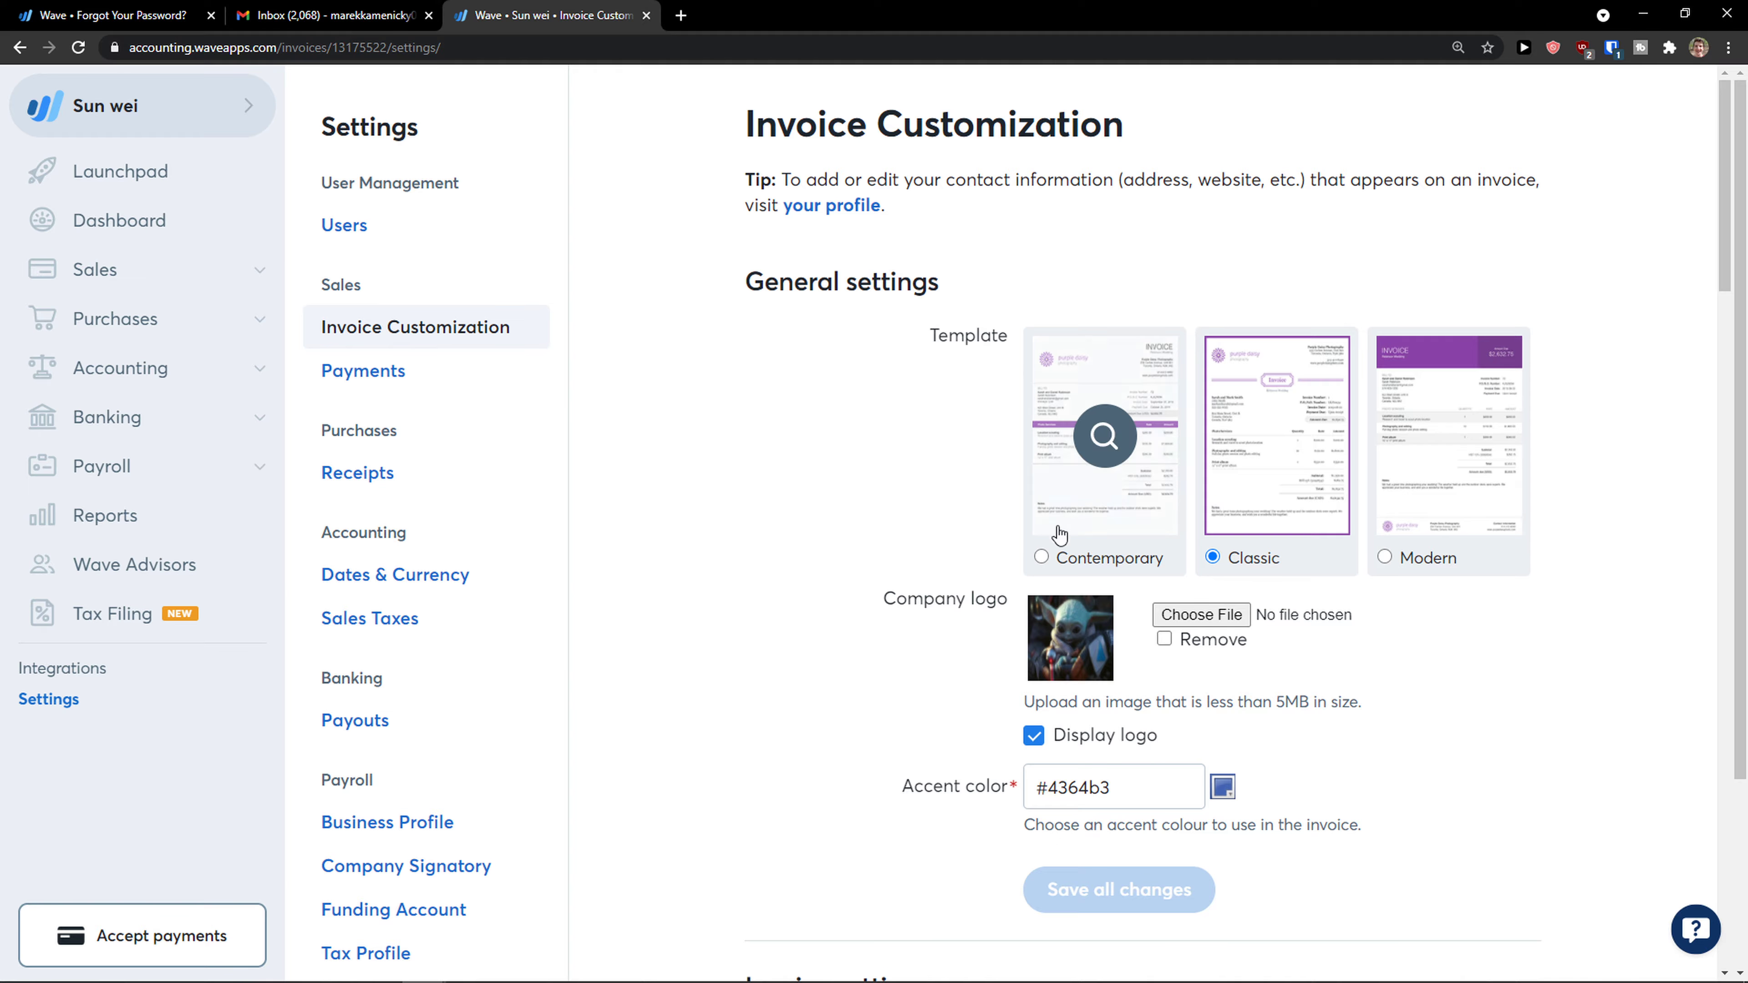
Choose the Contemporary invoice template in the general settings.
{"action": "scroll", "coordinate": [1138, 557], "scroll_direction": "down", "scroll_amount": 1}
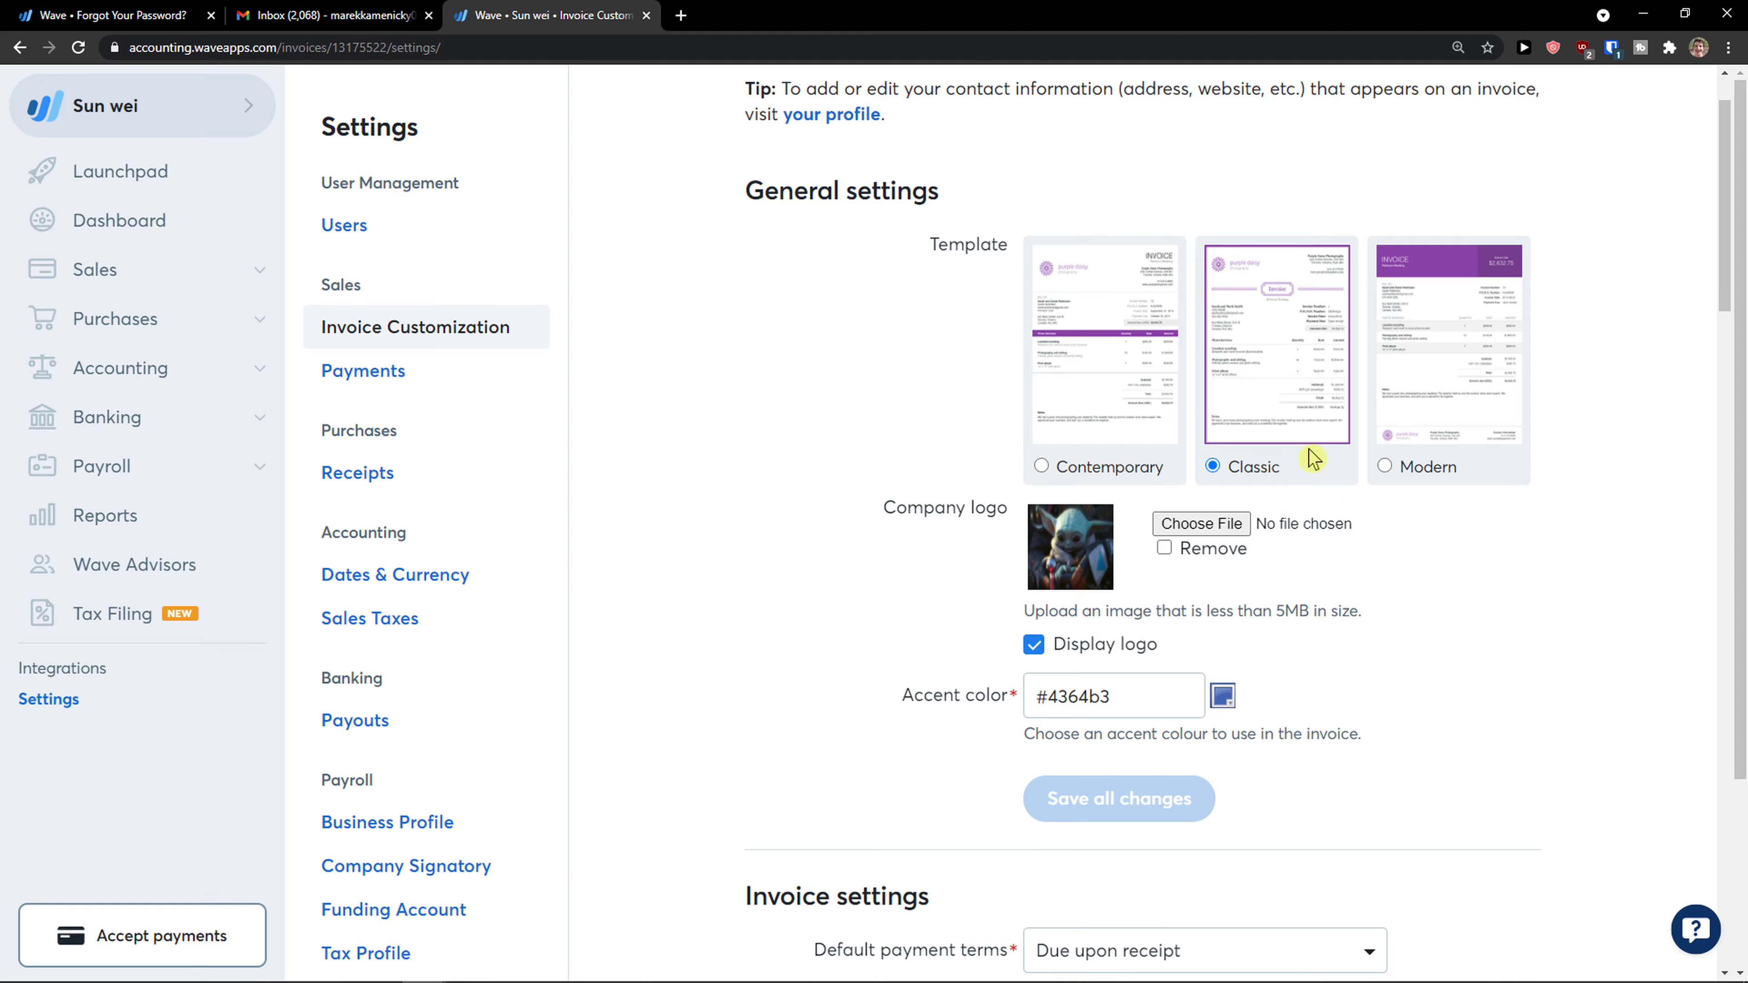
{"action": "mouse_move", "coordinate": [1123, 400]}
{"action": "left_click", "coordinate": [1066, 471]}
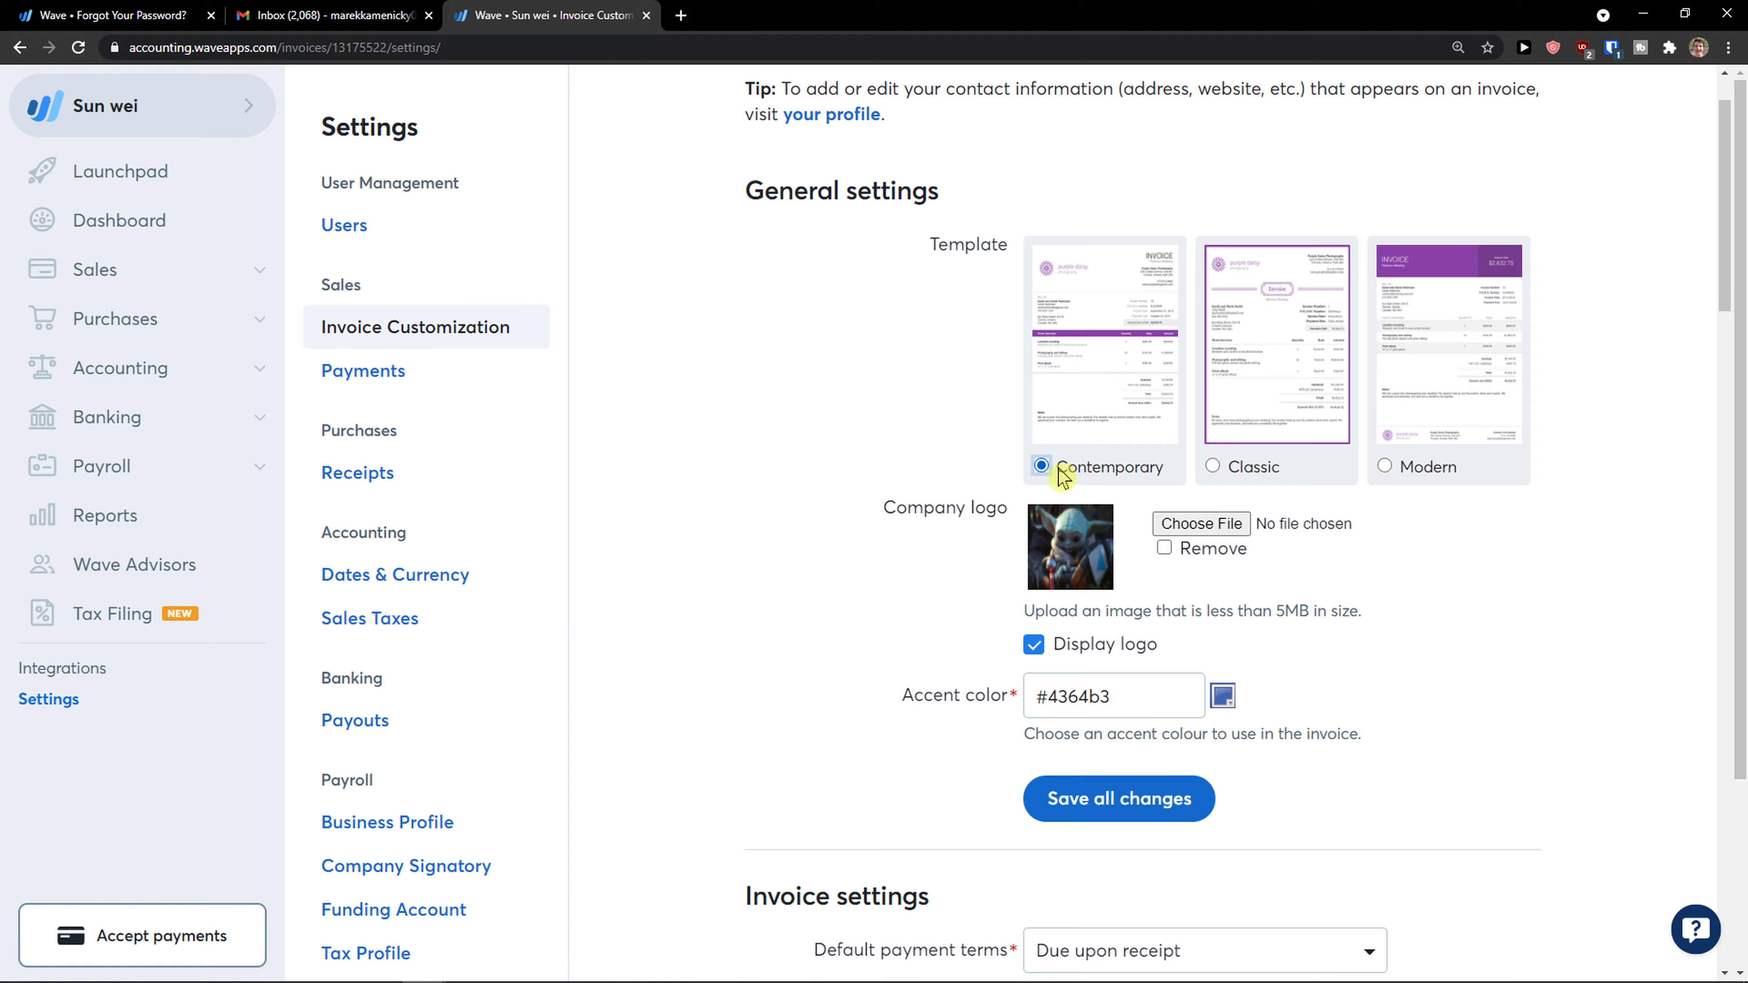
{"action": "left_click", "coordinate": [1213, 467]}
{"action": "left_click", "coordinate": [1408, 469]}
{"action": "scroll", "coordinate": [1011, 520], "scroll_direction": "down", "scroll_amount": 2}
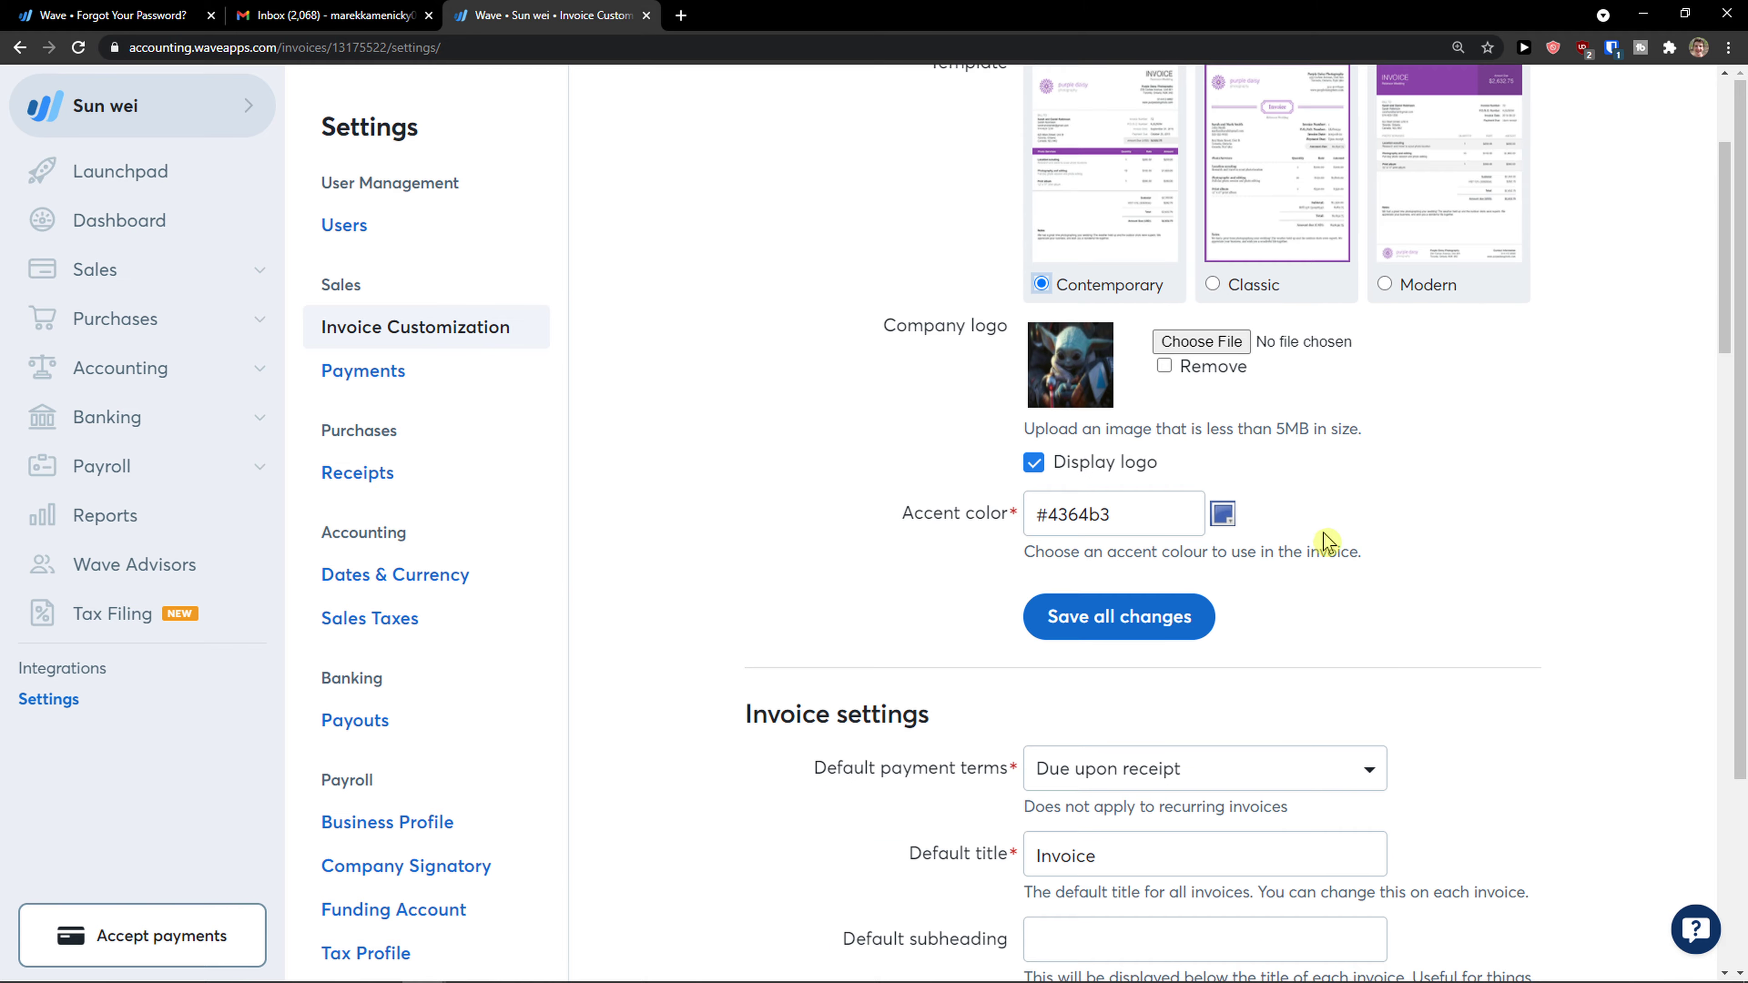
Turn off the display of the company logo on invoices.
{"action": "key", "text": "ctrl+plus"}
{"action": "key", "text": "ctrl+plus"}
{"action": "scroll", "coordinate": [1178, 602], "scroll_direction": "down", "scroll_amount": 2}
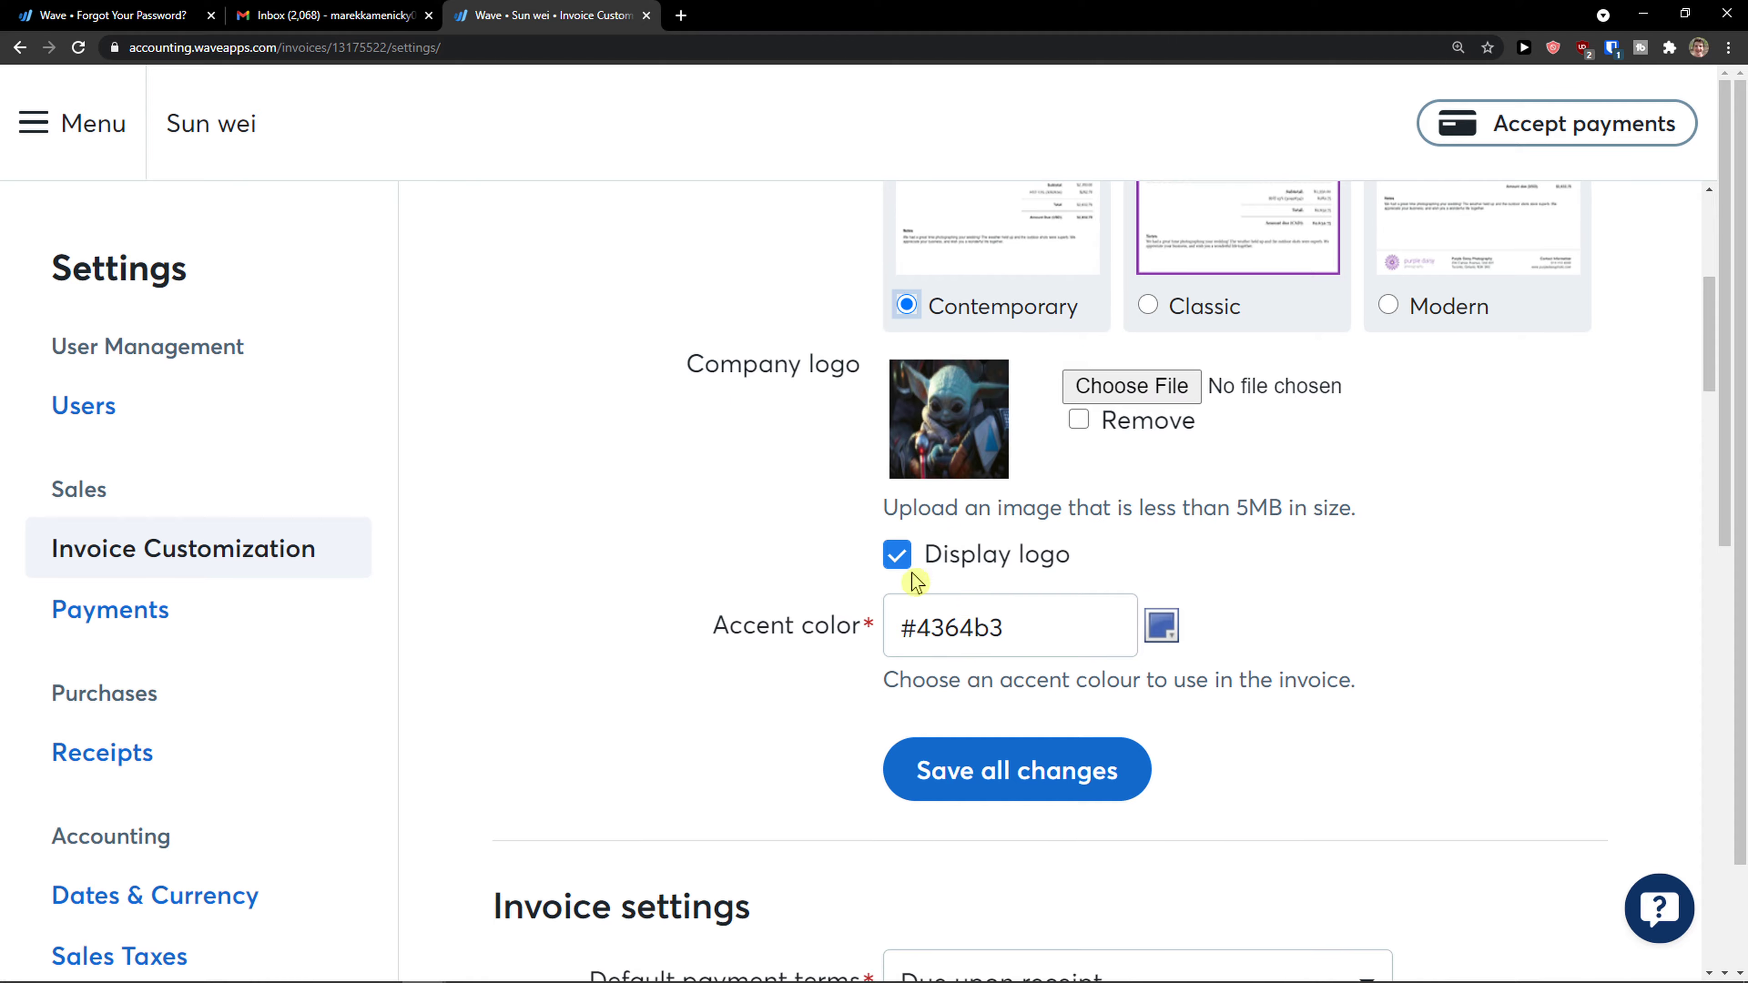
{"action": "left_click", "coordinate": [919, 562]}
Change the invoice accent color to the brighter blue #0e4ee6.
{"action": "scroll", "coordinate": [963, 578], "scroll_direction": "down", "scroll_amount": 1}
{"action": "scroll", "coordinate": [1163, 632], "scroll_direction": "up", "scroll_amount": 3}
{"action": "left_click", "coordinate": [1162, 780]}
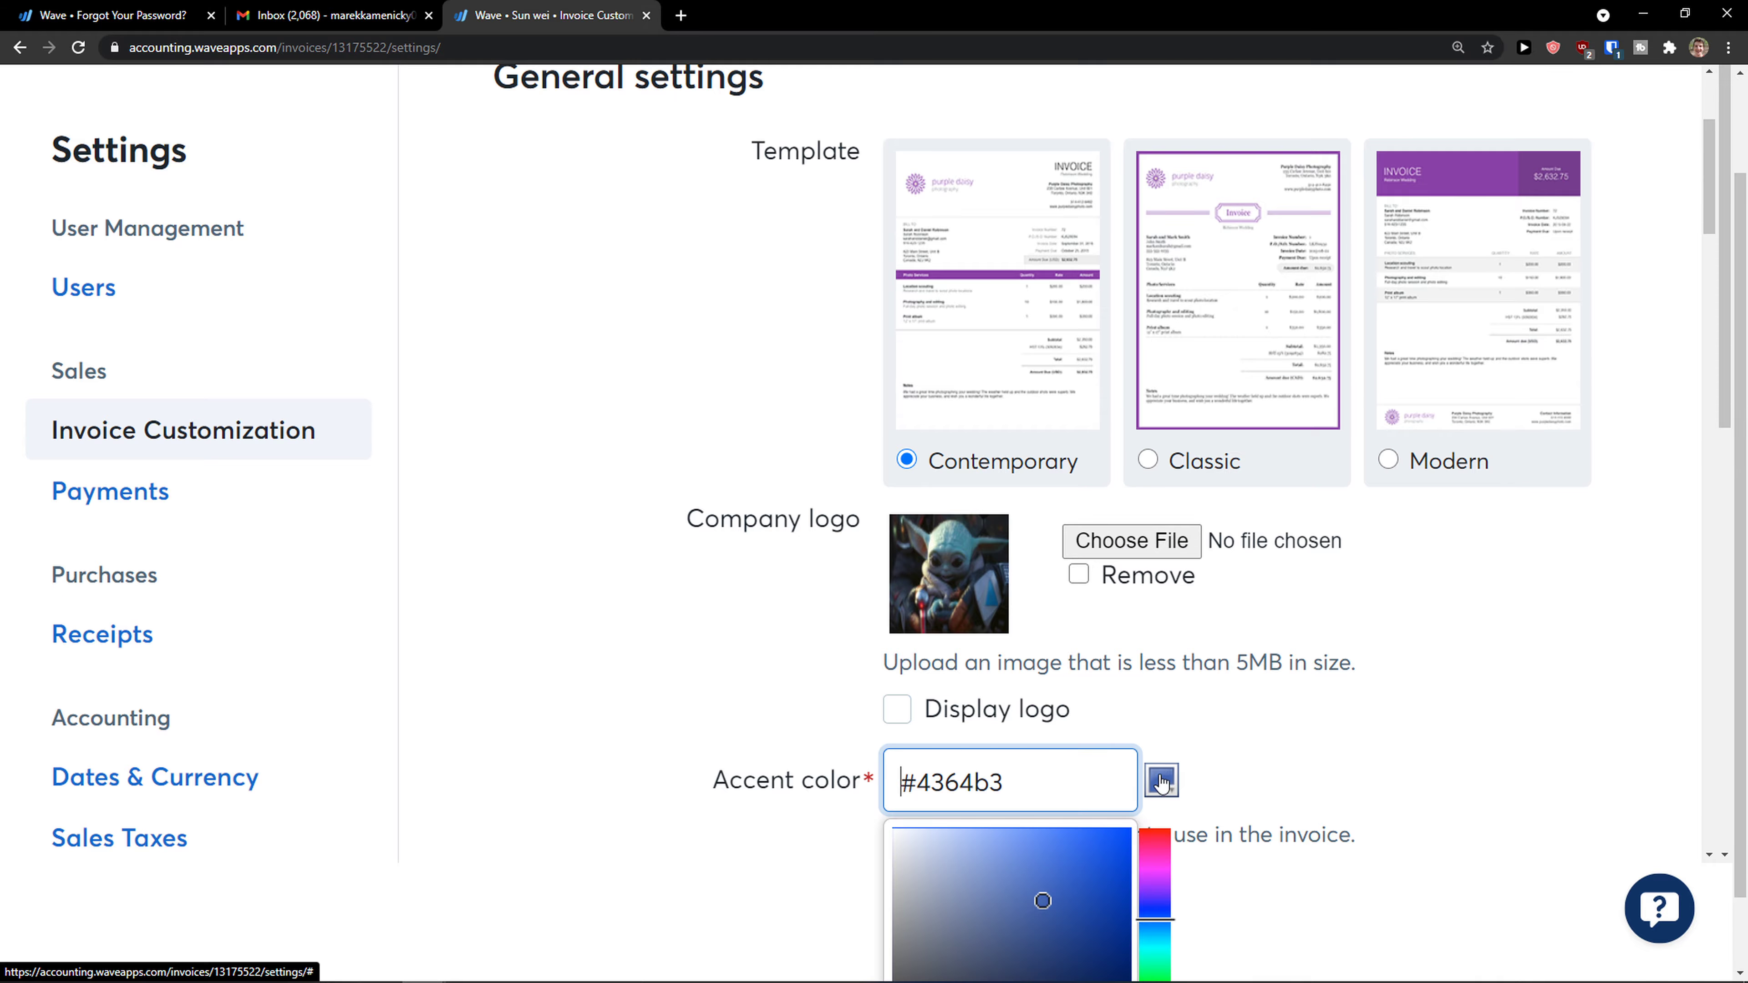
{"action": "left_click", "coordinate": [1046, 876]}
{"action": "left_click_drag", "start_coordinate": [1047, 876], "coordinate": [1242, 742]}
{"action": "left_click", "coordinate": [1242, 742]}
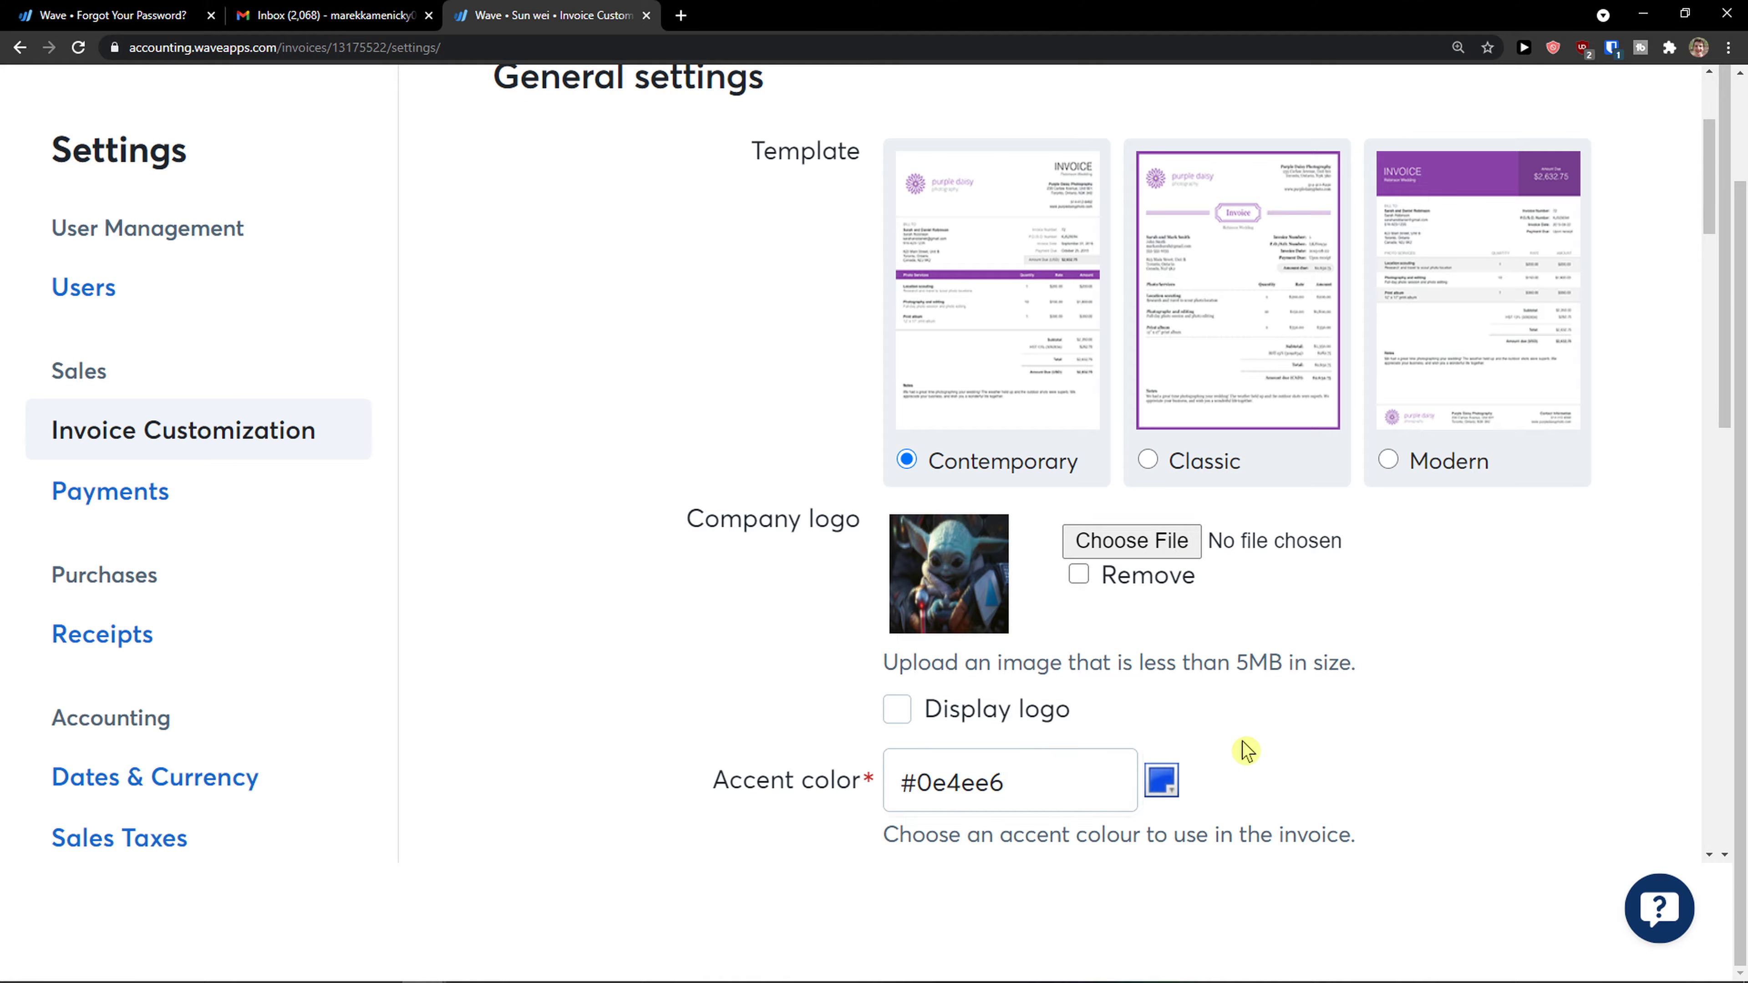
{"action": "scroll", "coordinate": [916, 733], "scroll_direction": "down", "scroll_amount": 1}
{"action": "left_click_drag", "start_coordinate": [864, 740], "coordinate": [1260, 741]}
{"action": "left_click", "coordinate": [1260, 741]}
{"action": "left_click_drag", "start_coordinate": [898, 742], "coordinate": [1350, 768]}
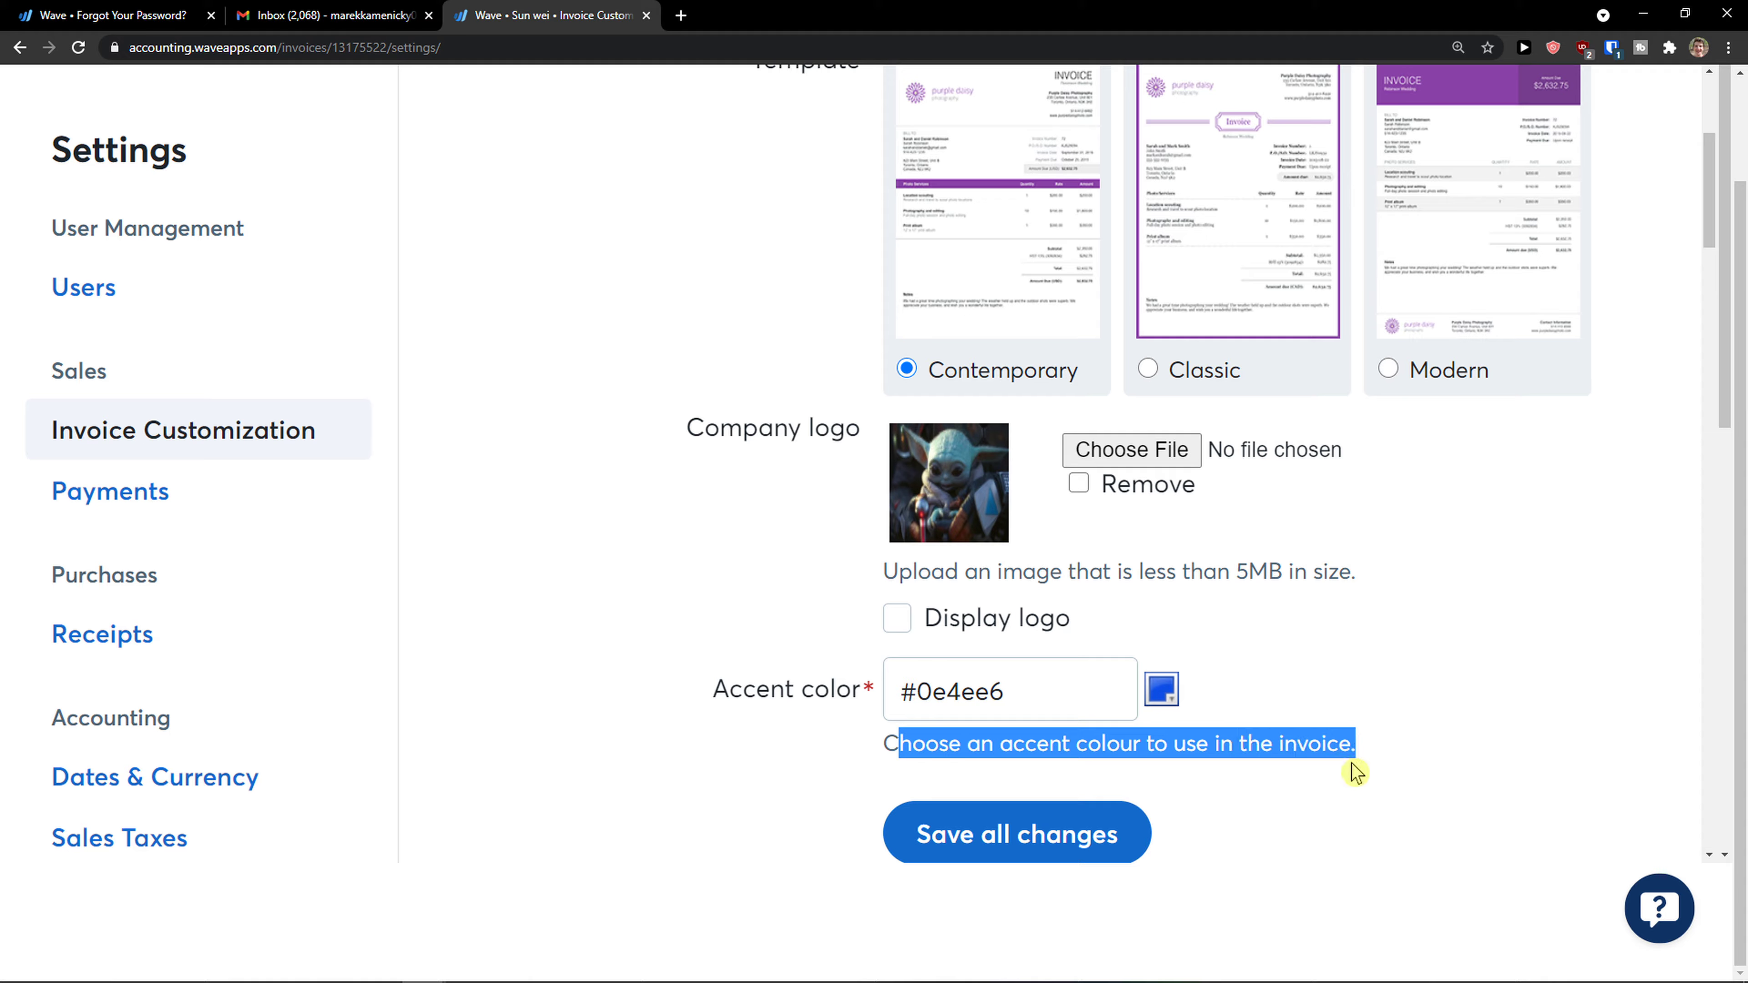
Examine the invoice settings, including the available default payment terms and the default title.
{"action": "scroll", "coordinate": [1347, 774], "scroll_direction": "up", "scroll_amount": 1}
{"action": "scroll", "coordinate": [1074, 720], "scroll_direction": "down", "scroll_amount": 7}
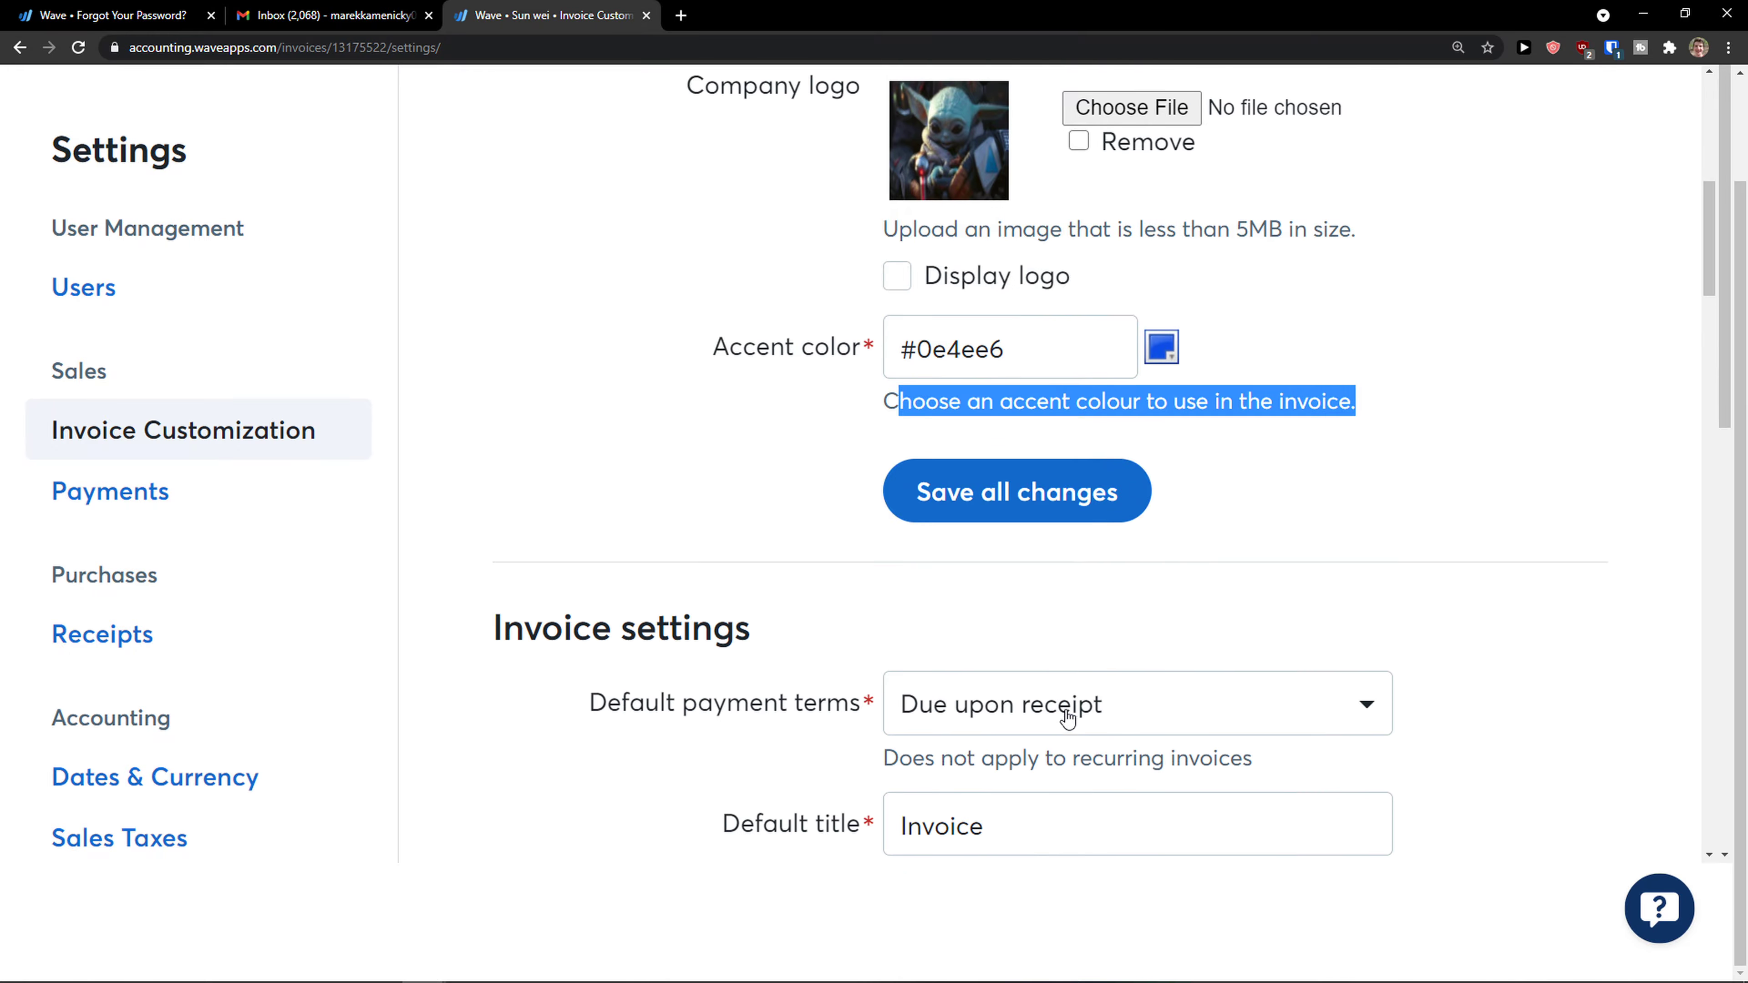
{"action": "scroll", "coordinate": [1044, 682], "scroll_direction": "down", "scroll_amount": 2}
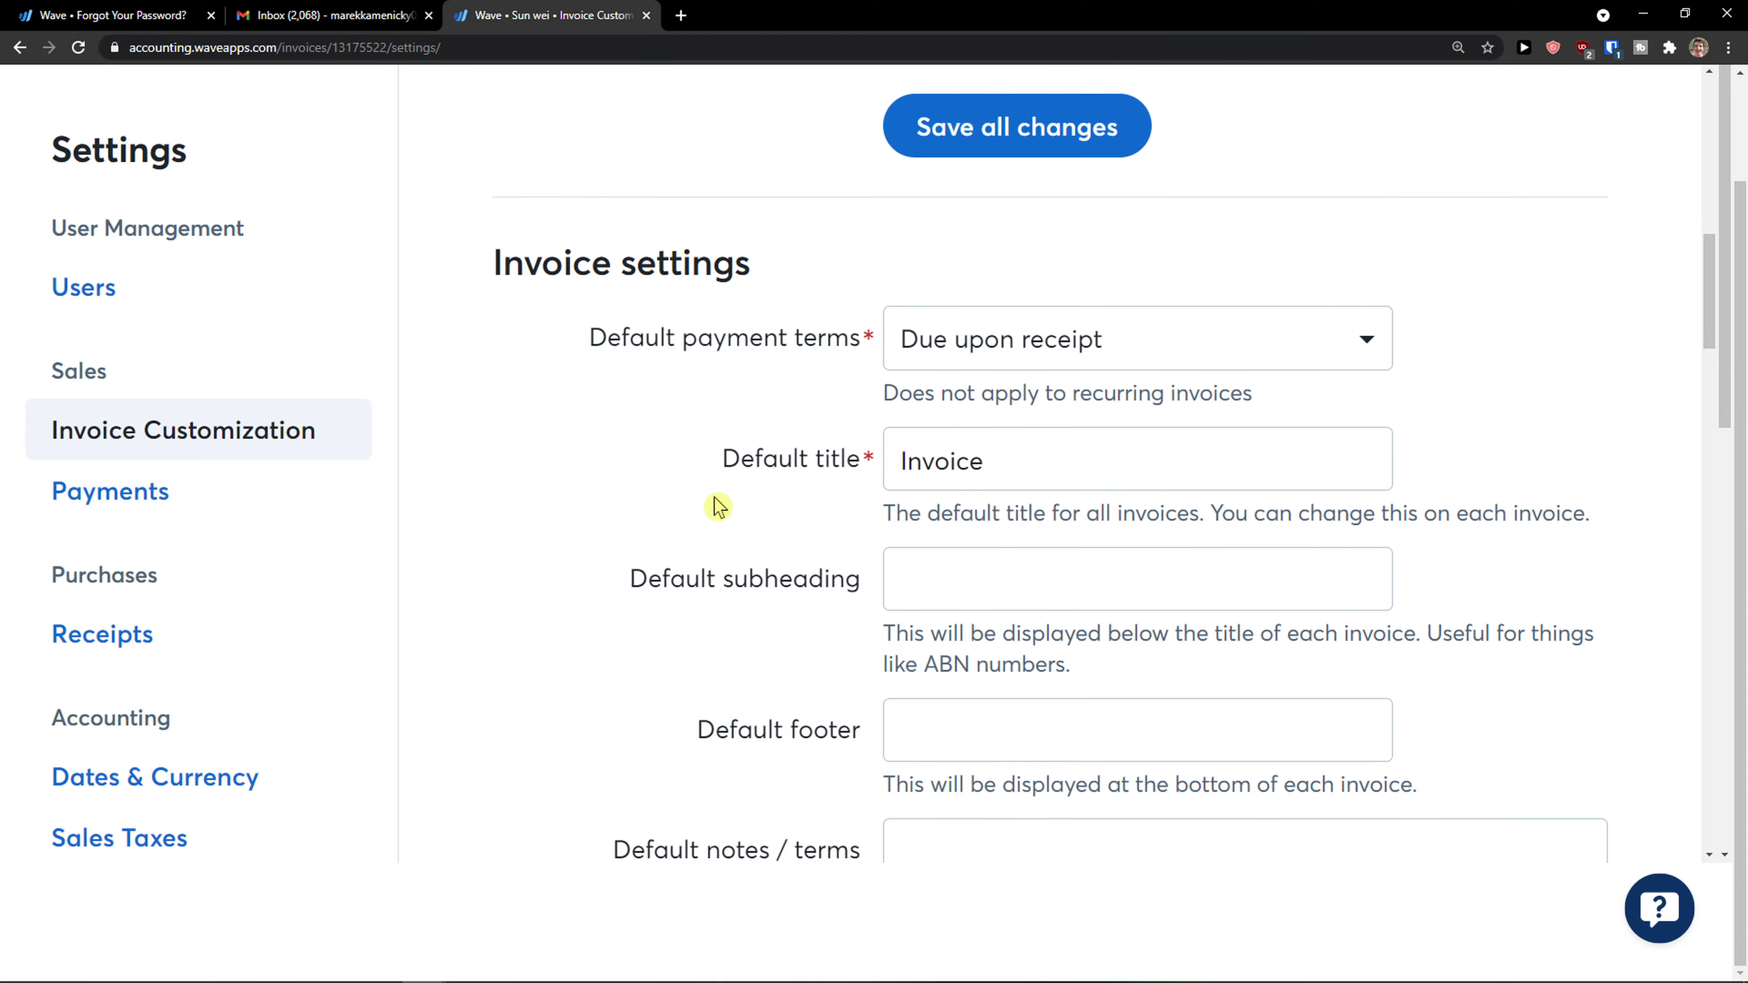
{"action": "left_click_drag", "start_coordinate": [529, 255], "coordinate": [893, 285]}
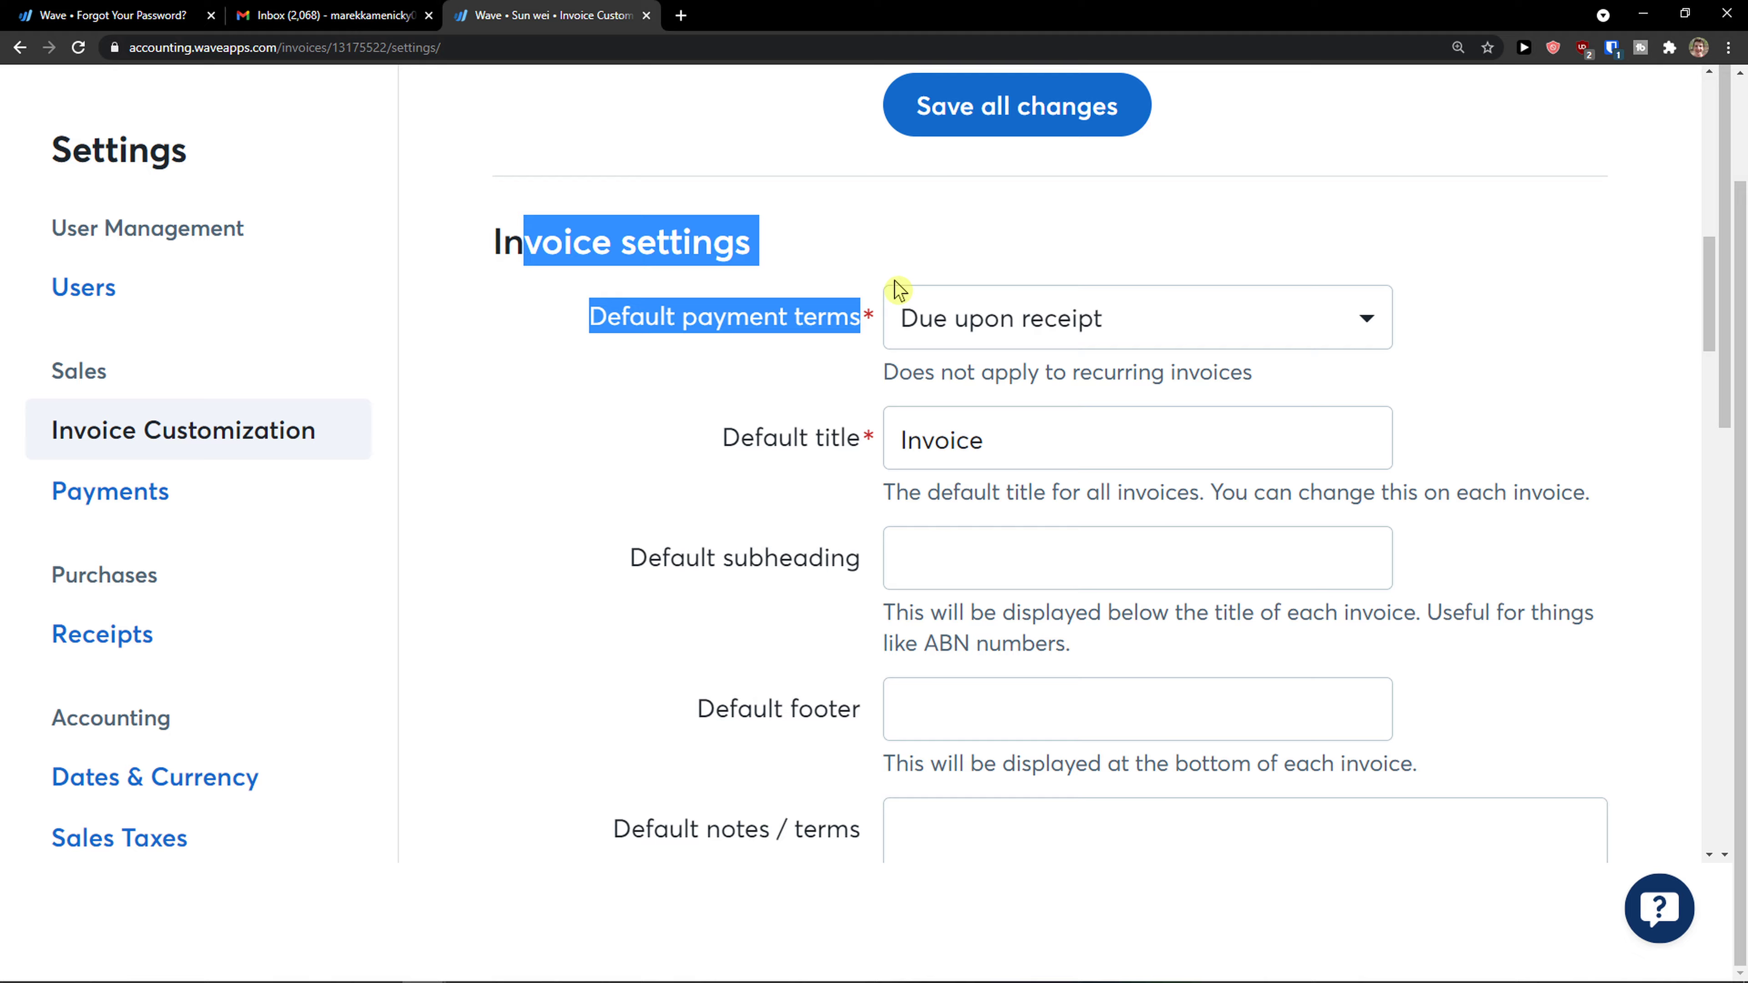
{"action": "left_click", "coordinate": [808, 372]}
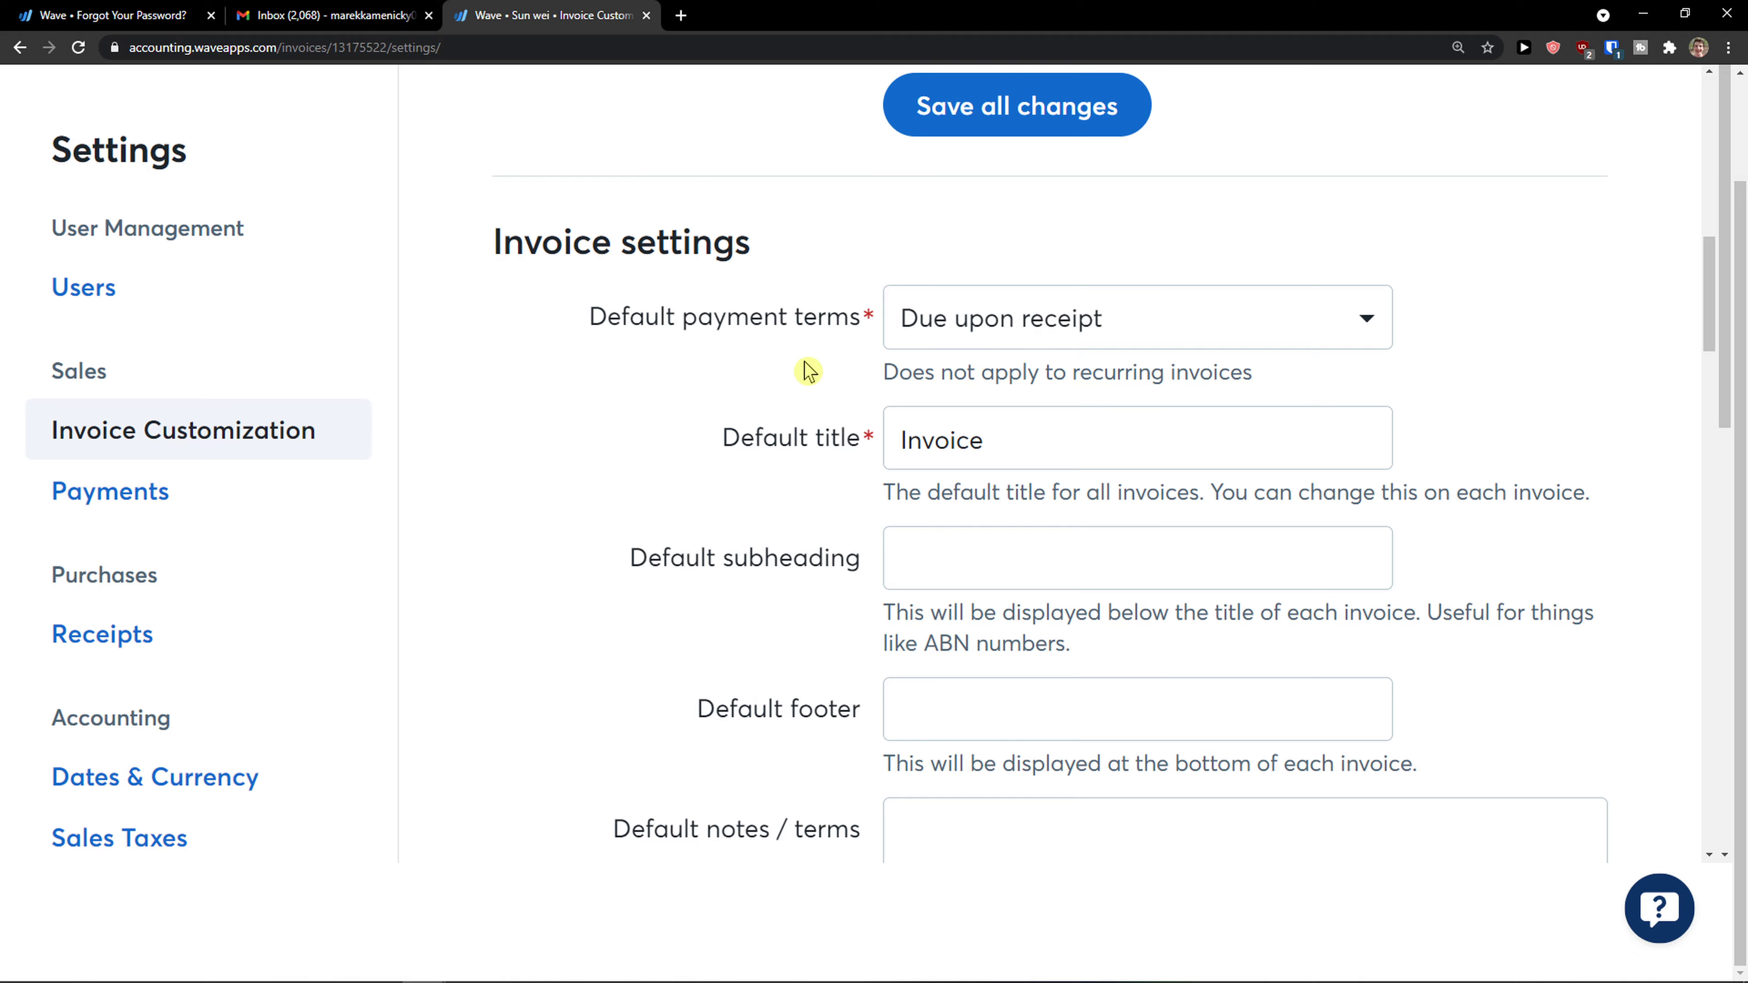
{"action": "left_click", "coordinate": [991, 337]}
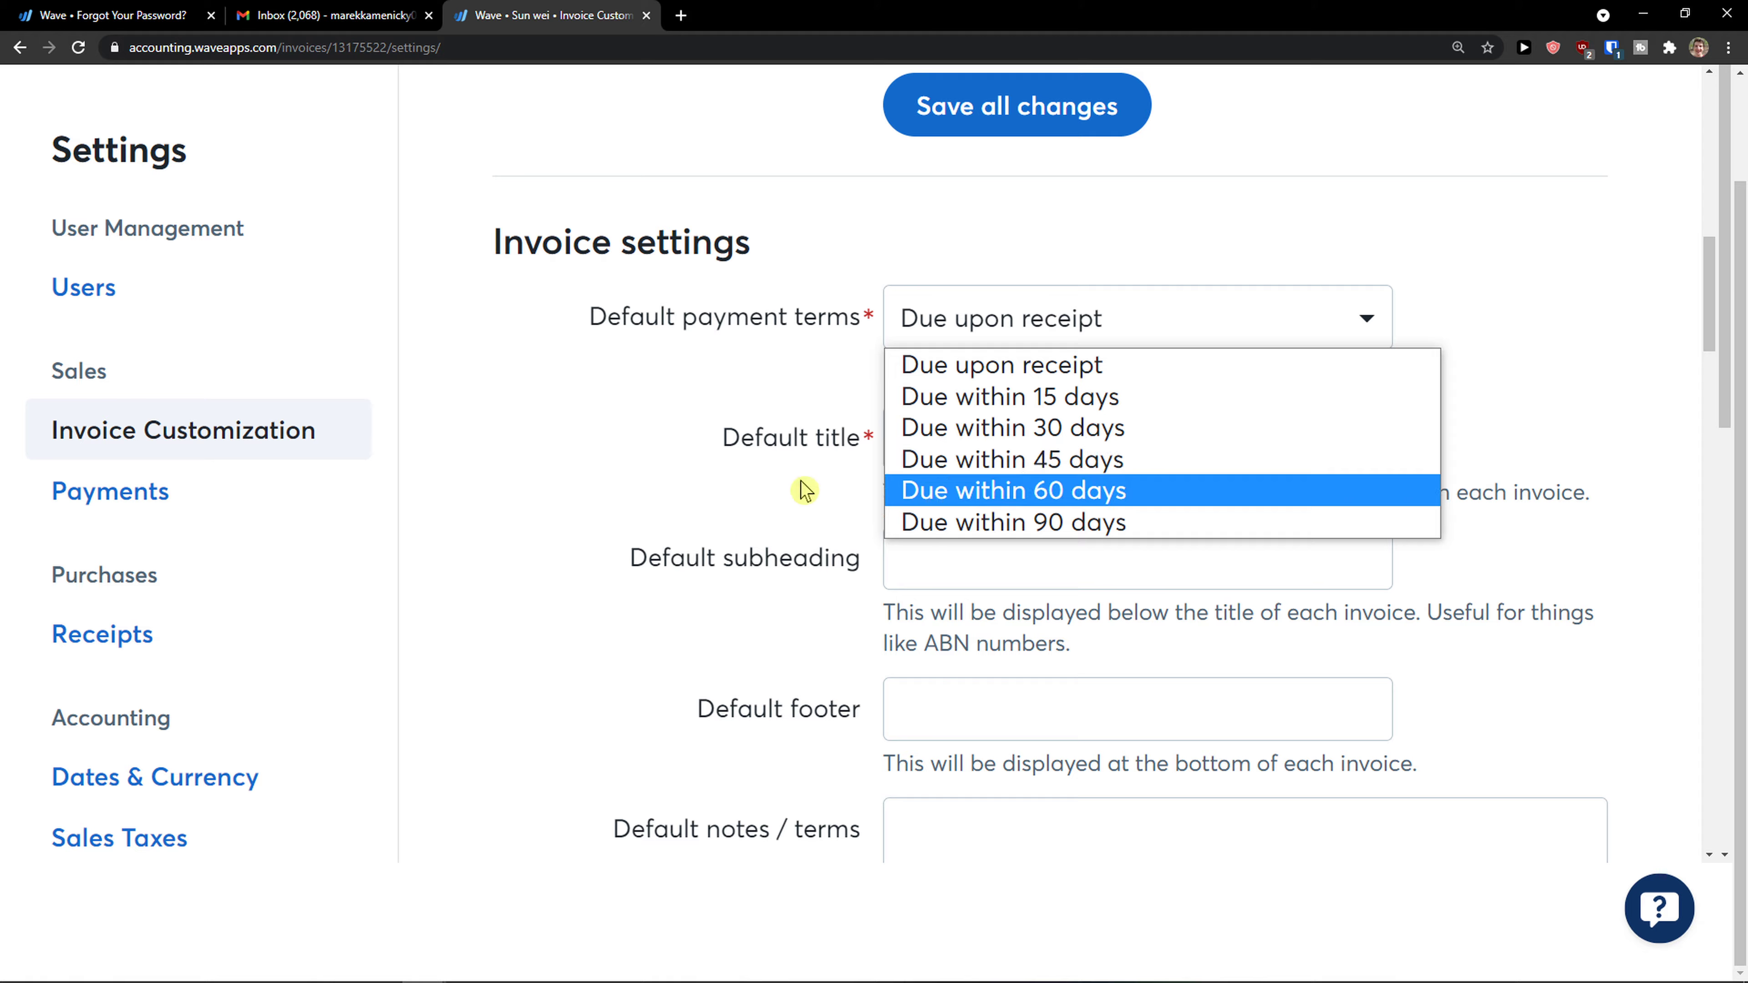
{"action": "left_click", "coordinate": [823, 464]}
{"action": "left_click_drag", "start_coordinate": [1004, 441], "coordinate": [726, 430]}
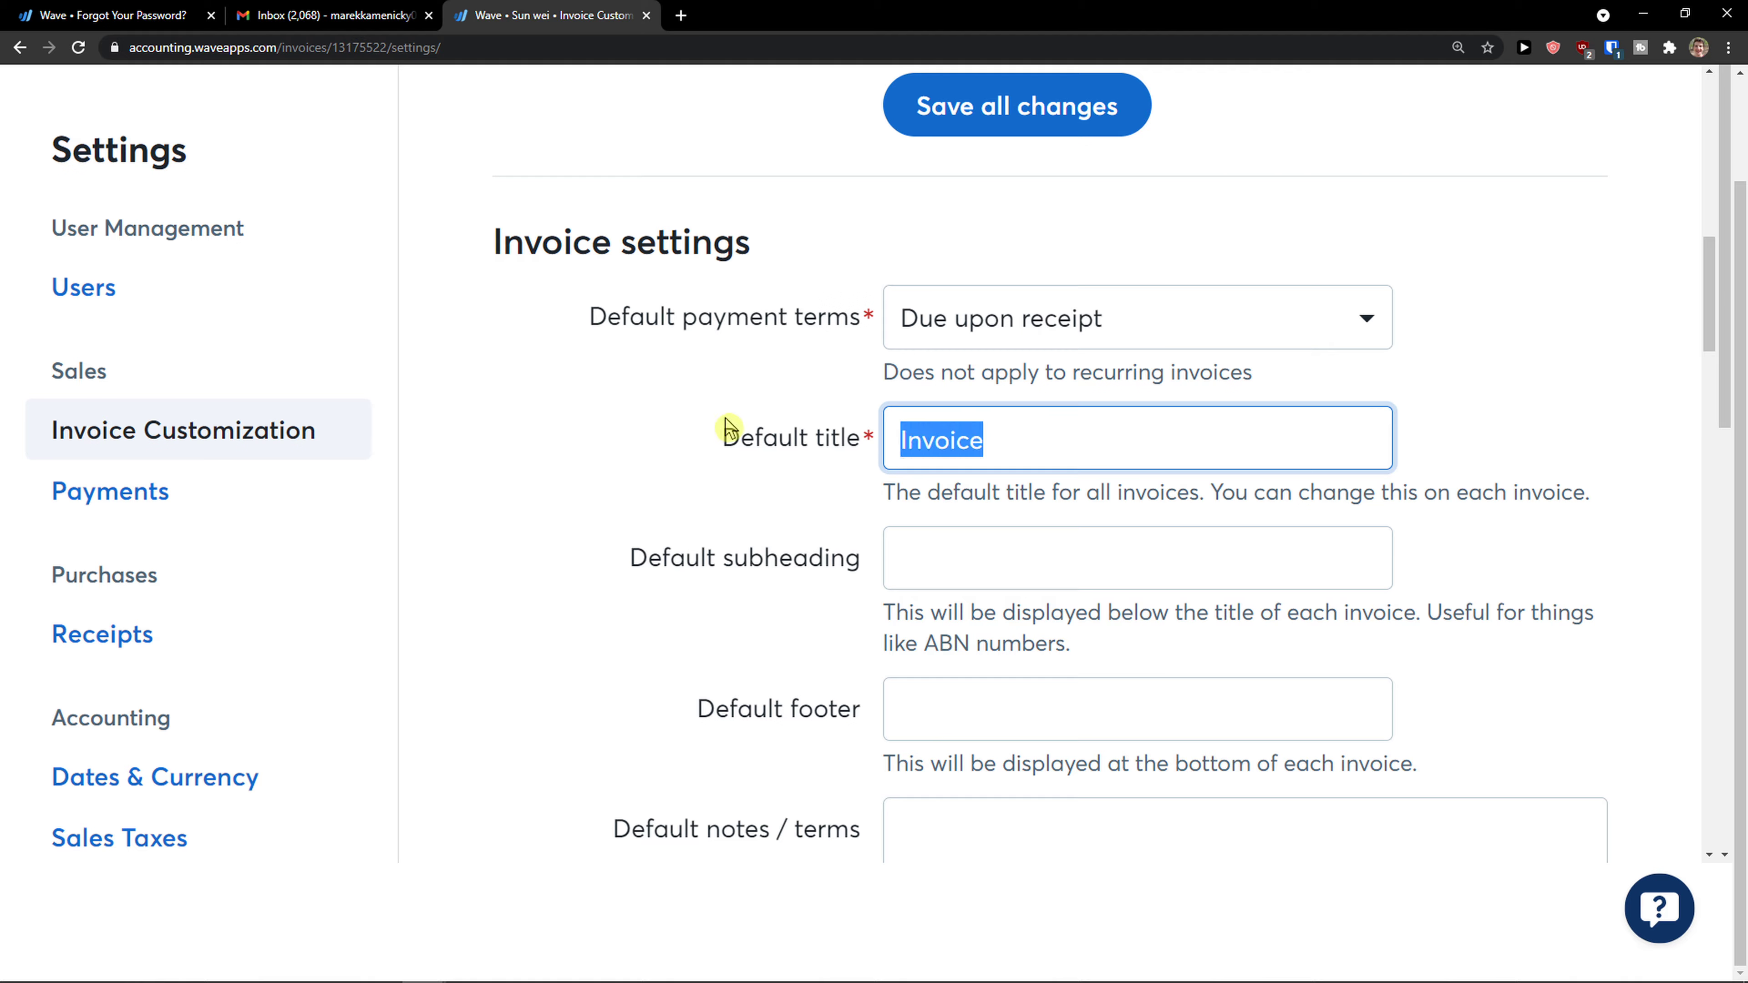
{"action": "scroll", "coordinate": [726, 535], "scroll_direction": "down", "scroll_amount": 2}
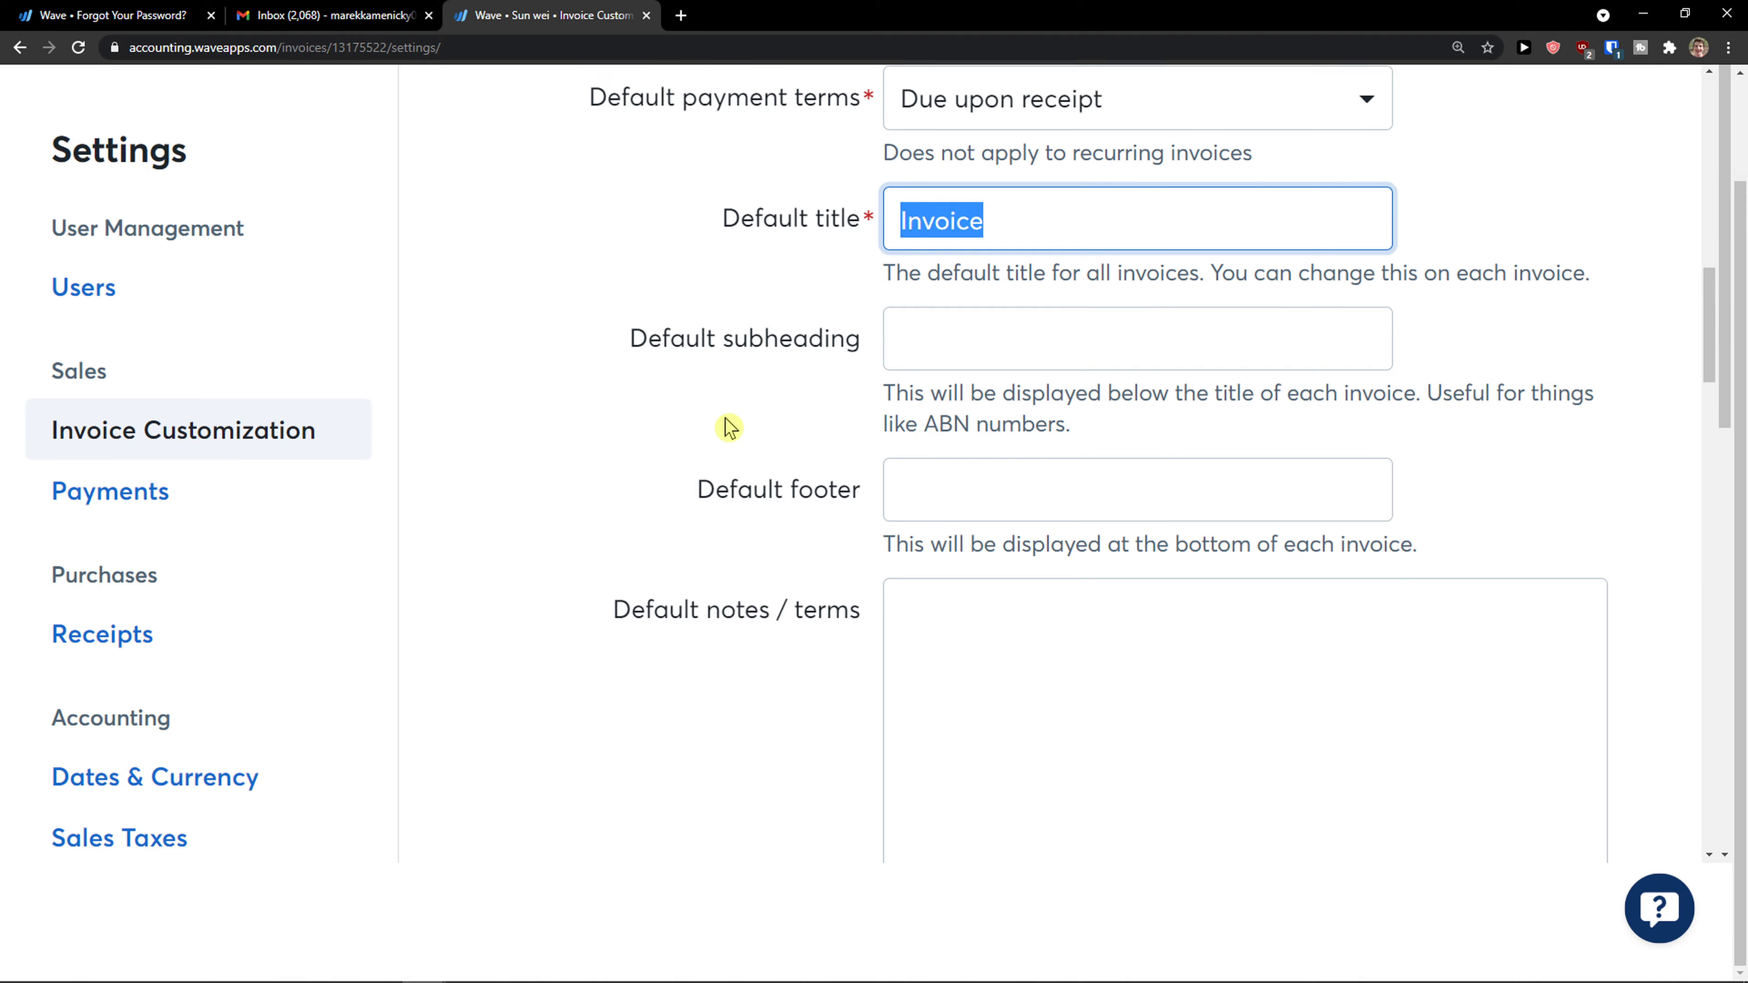
{"action": "scroll", "coordinate": [729, 428], "scroll_direction": "down", "scroll_amount": 3}
{"action": "scroll", "coordinate": [729, 429], "scroll_direction": "up", "scroll_amount": 5}
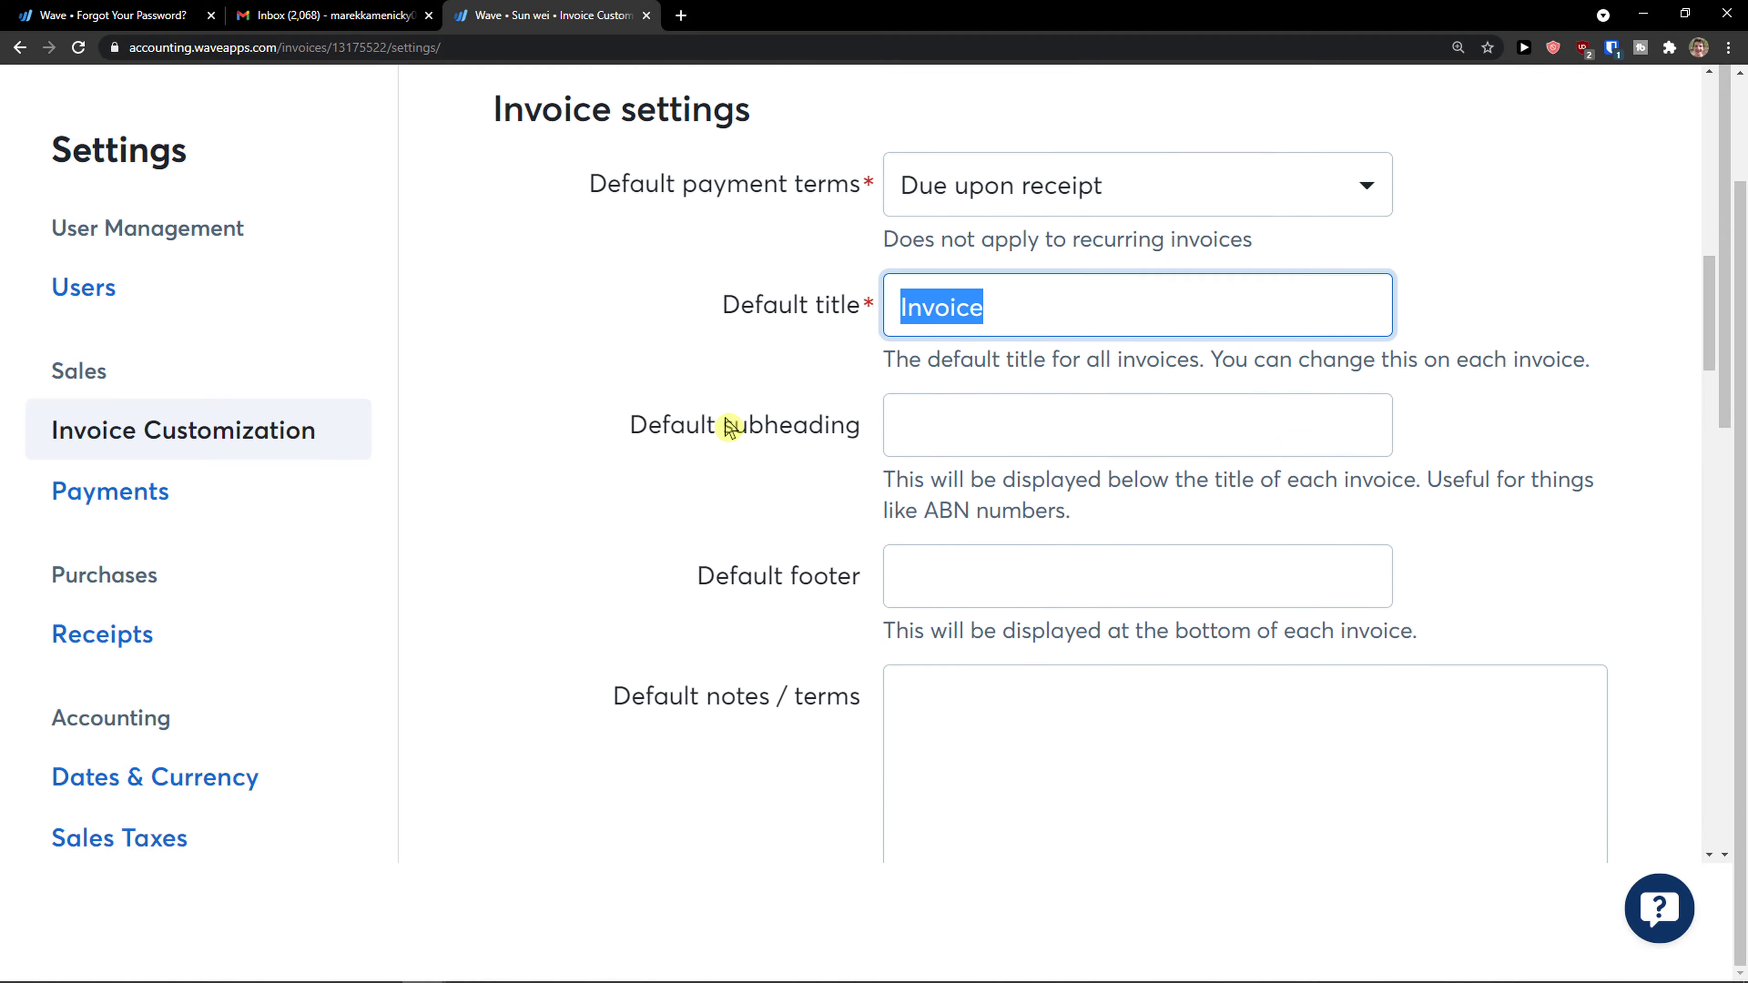
{"action": "left_click", "coordinate": [729, 429]}
{"action": "left_click", "coordinate": [728, 428]}
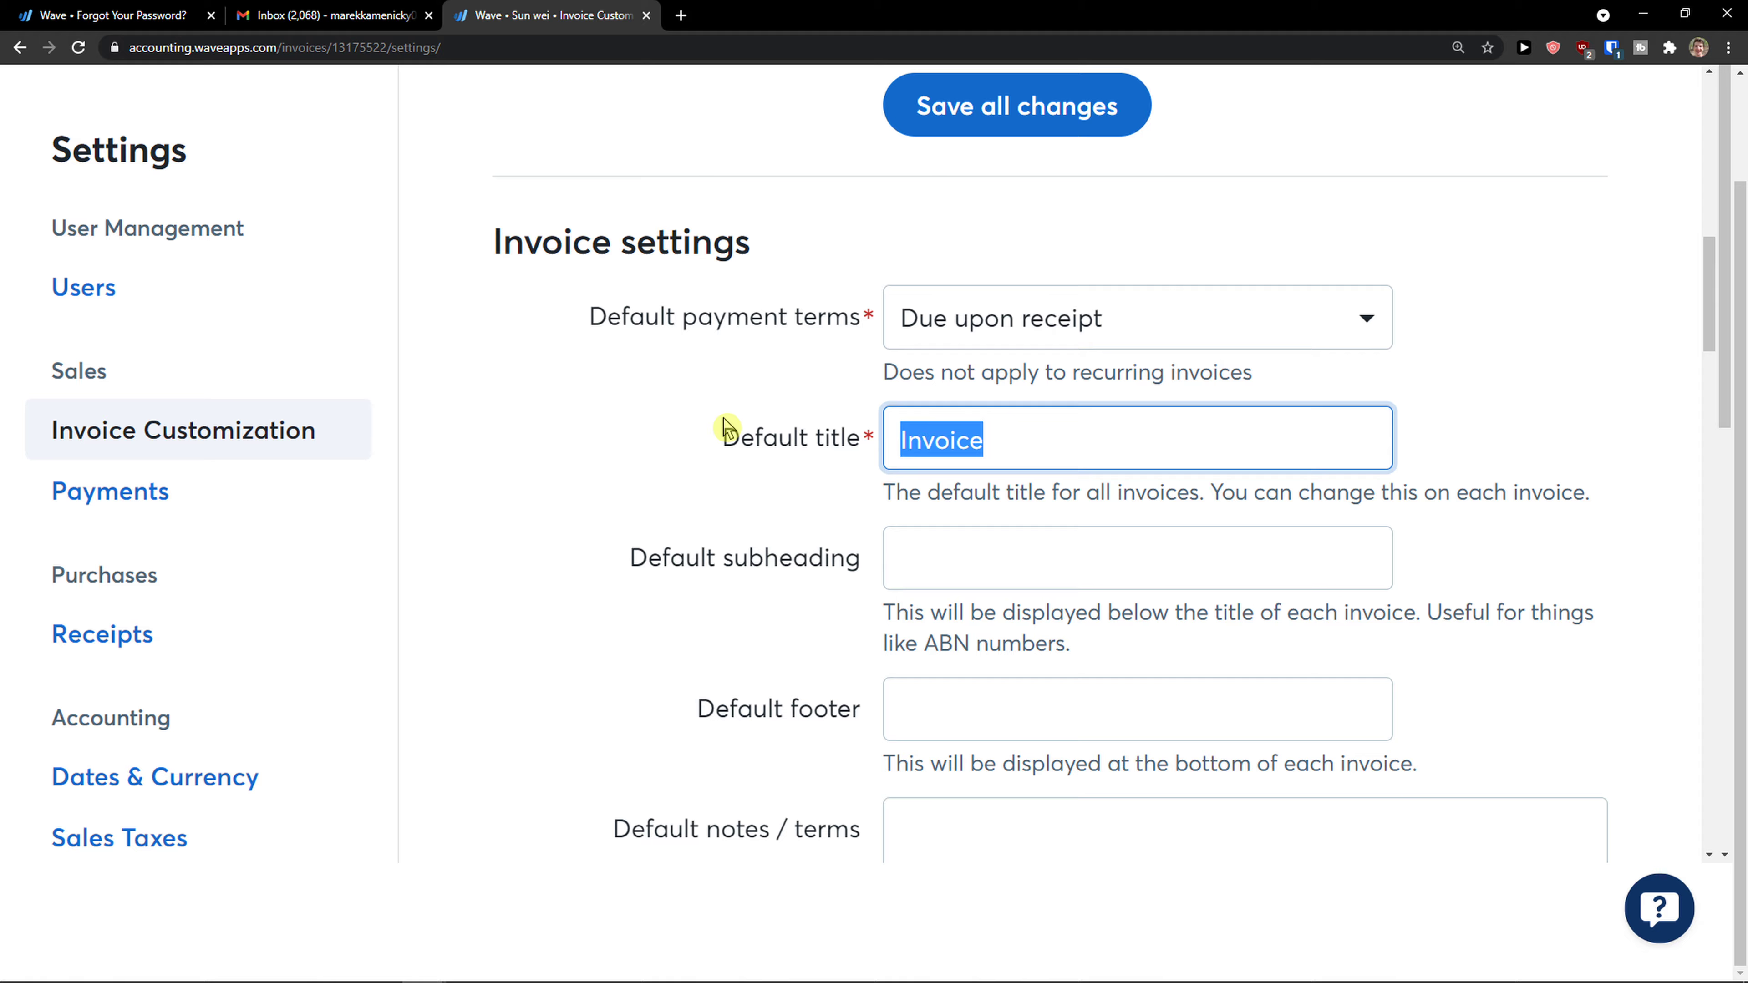
{"action": "left_click", "coordinate": [897, 329]}
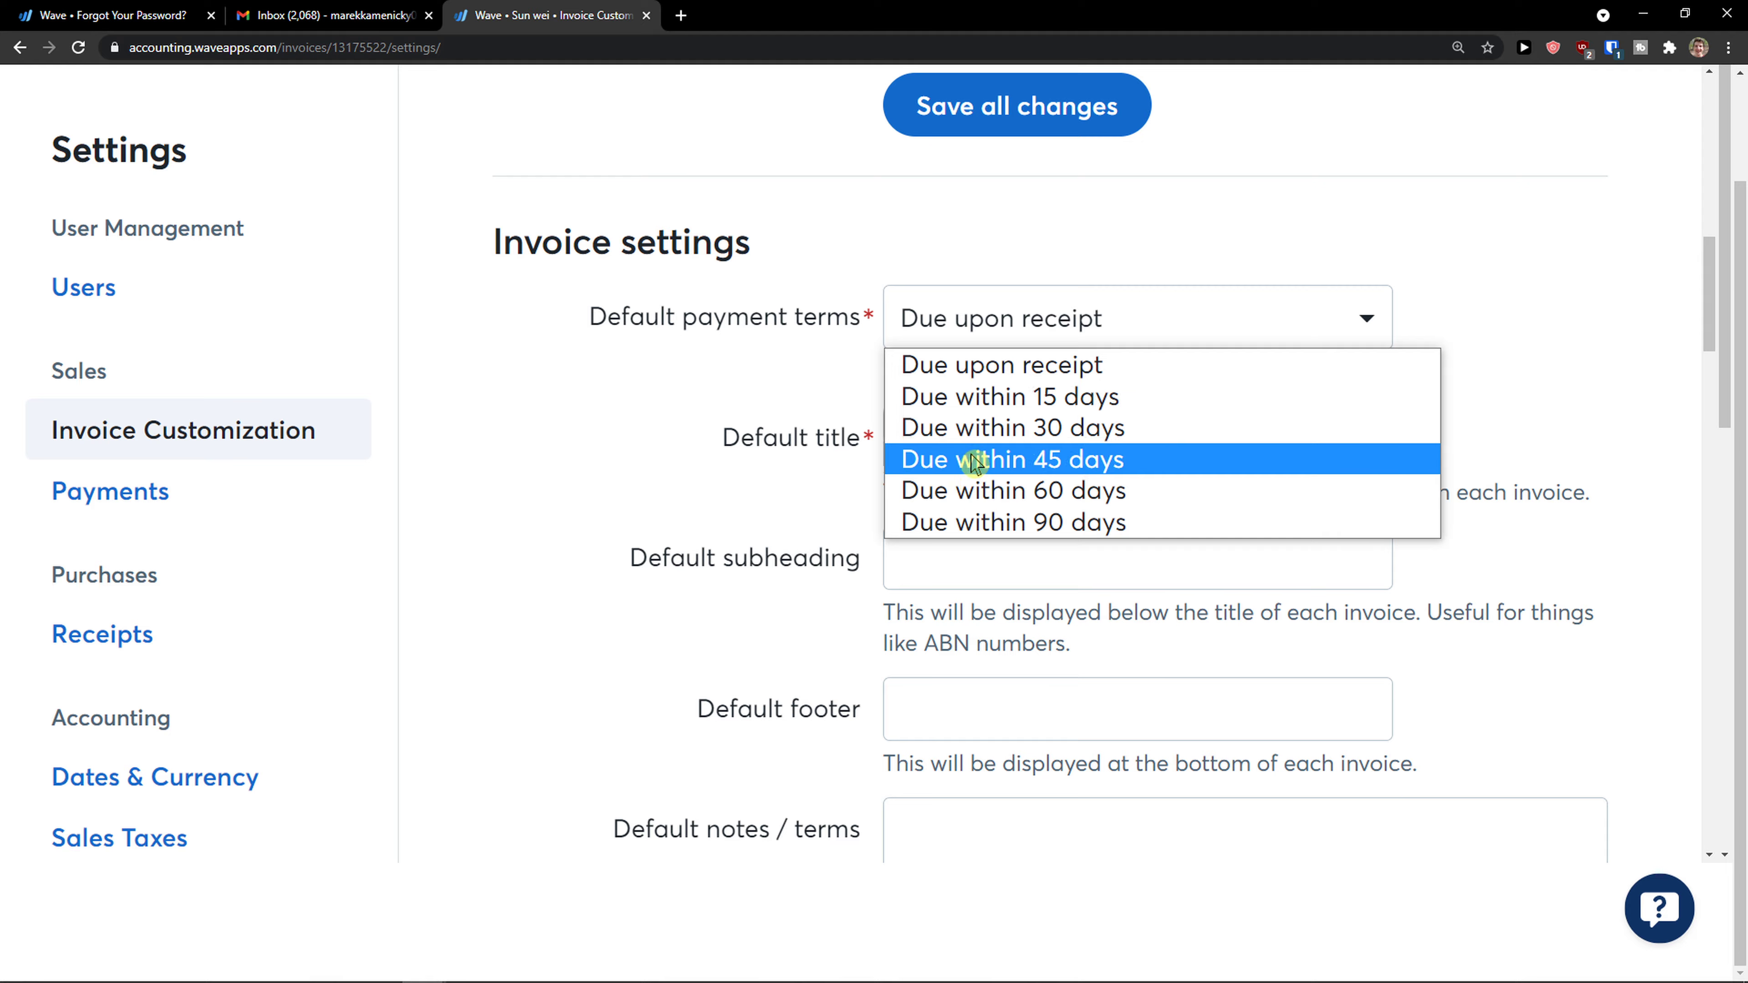
{"action": "left_click", "coordinate": [746, 440]}
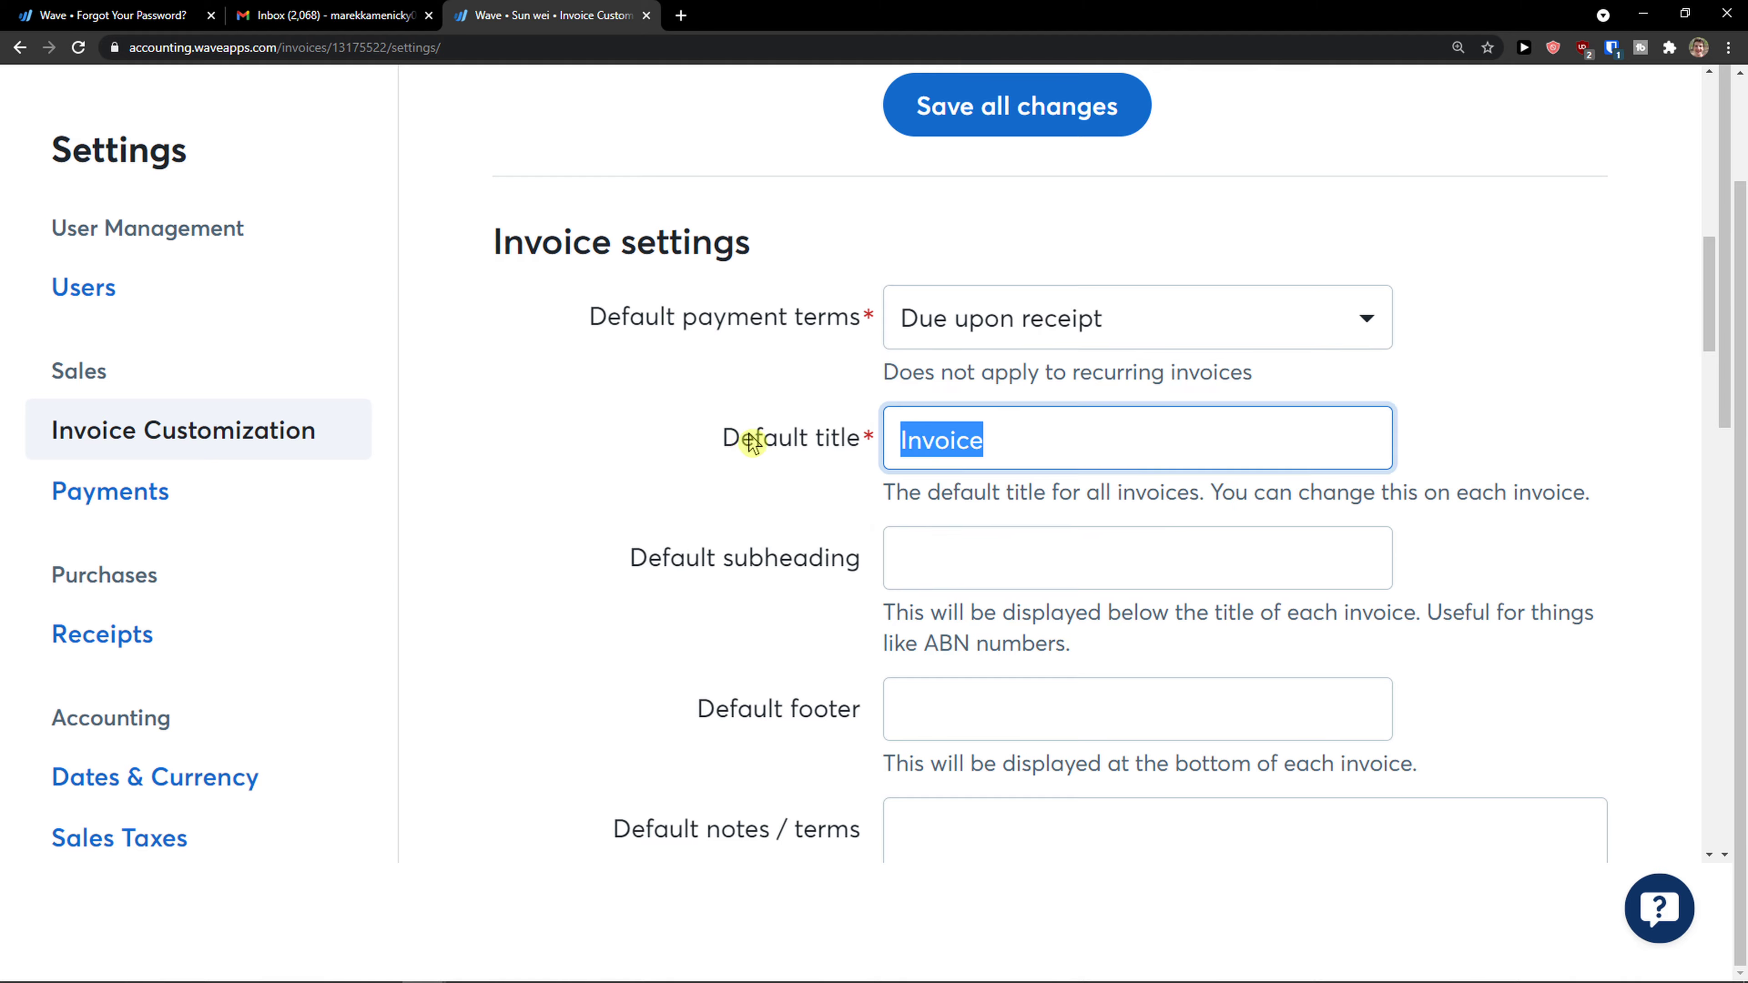
Review the reminder settings for overdue invoices and the default fields in the estimate settings.
{"action": "scroll", "coordinate": [799, 444], "scroll_direction": "down", "scroll_amount": 2}
{"action": "scroll", "coordinate": [794, 447], "scroll_direction": "down", "scroll_amount": 8}
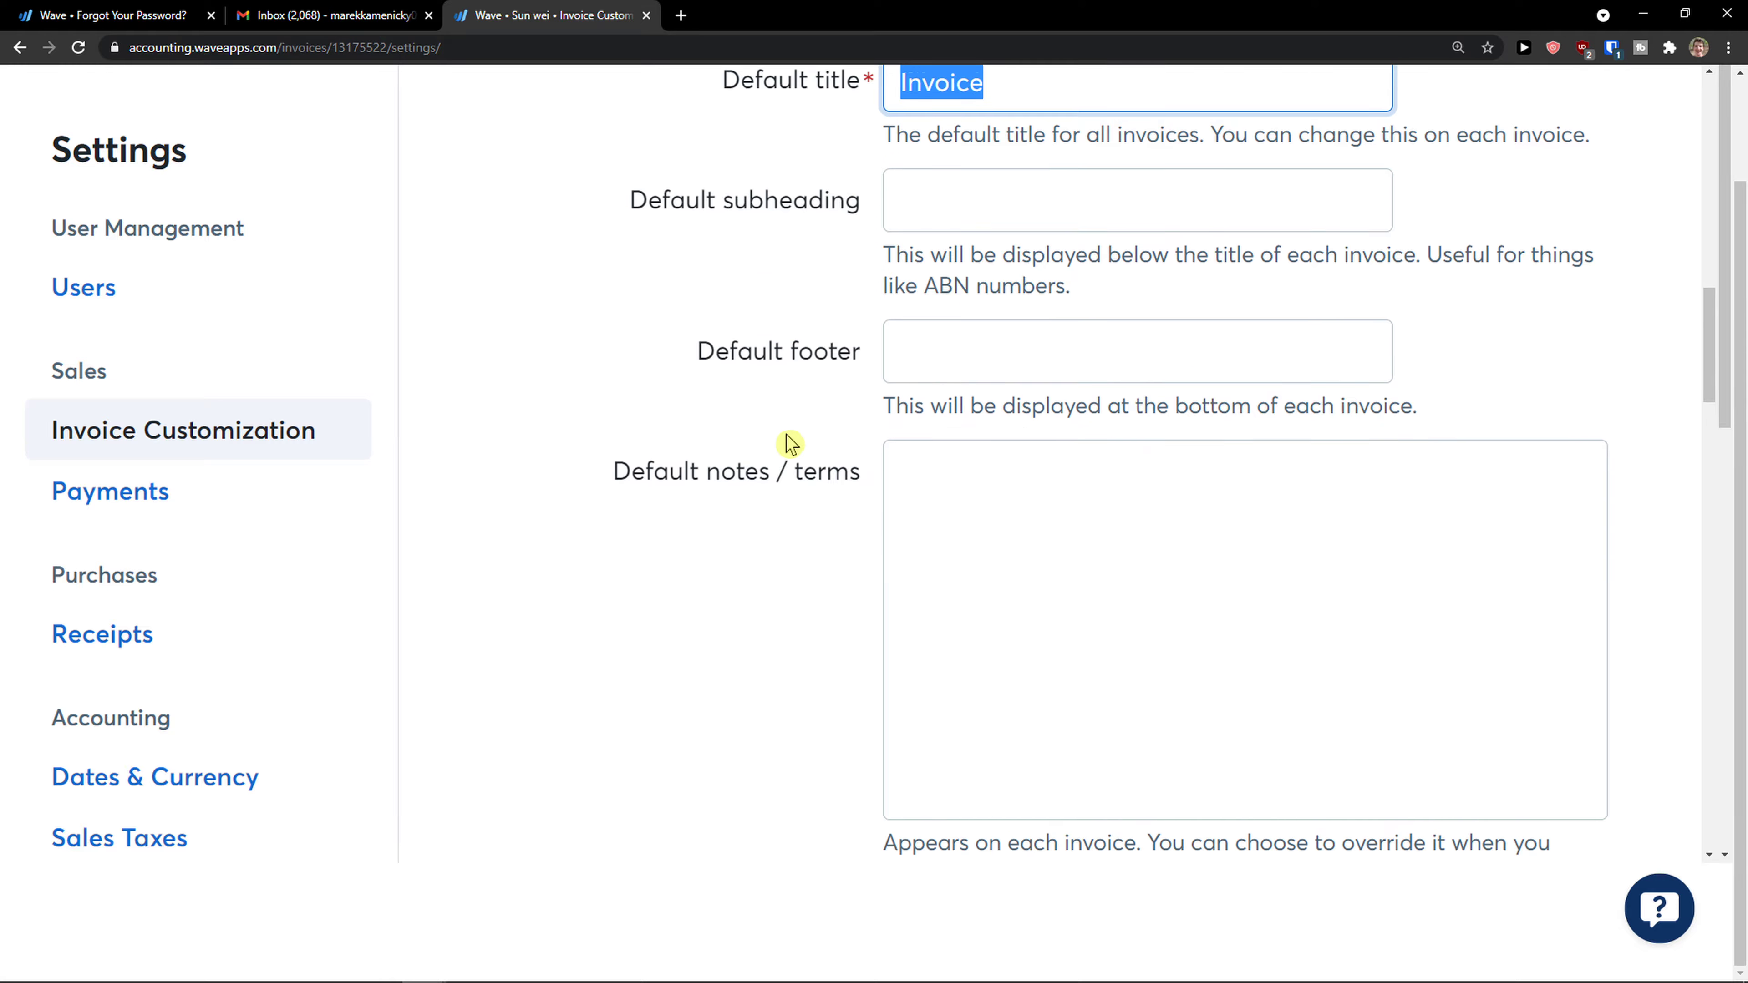
{"action": "scroll", "coordinate": [789, 445], "scroll_direction": "down", "scroll_amount": 5}
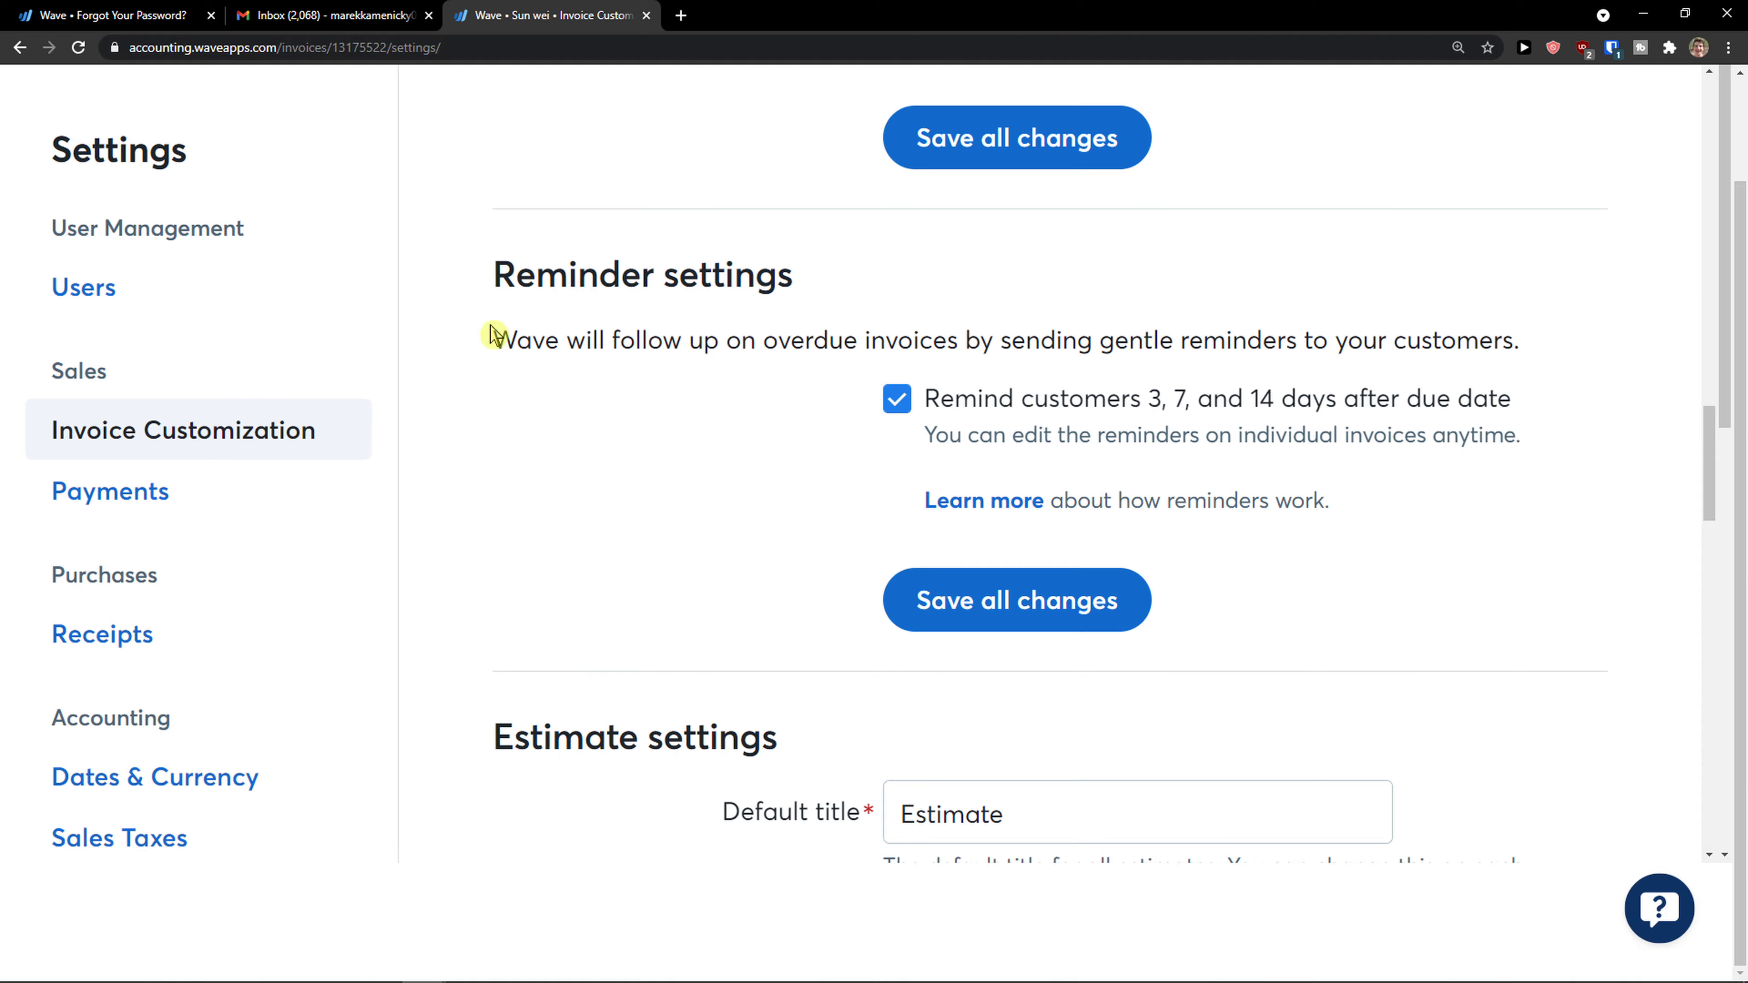
{"action": "left_click_drag", "start_coordinate": [494, 337], "coordinate": [1533, 375]}
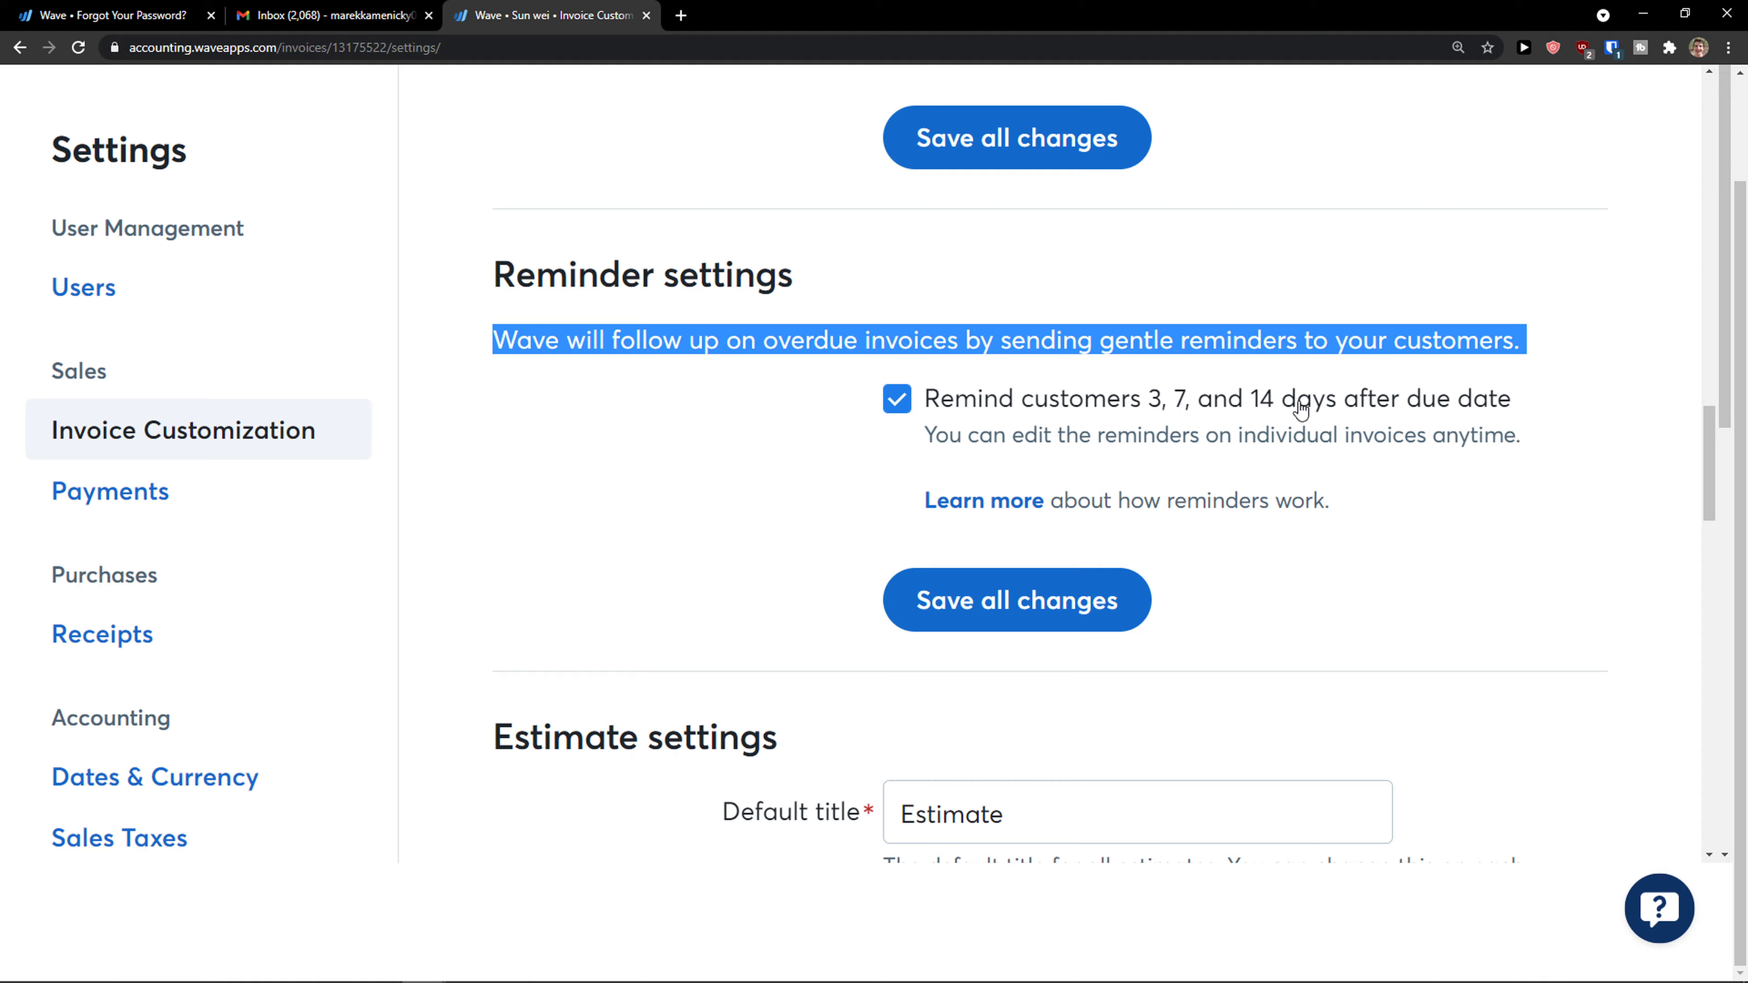
{"action": "scroll", "coordinate": [1389, 484], "scroll_direction": "down", "scroll_amount": 5}
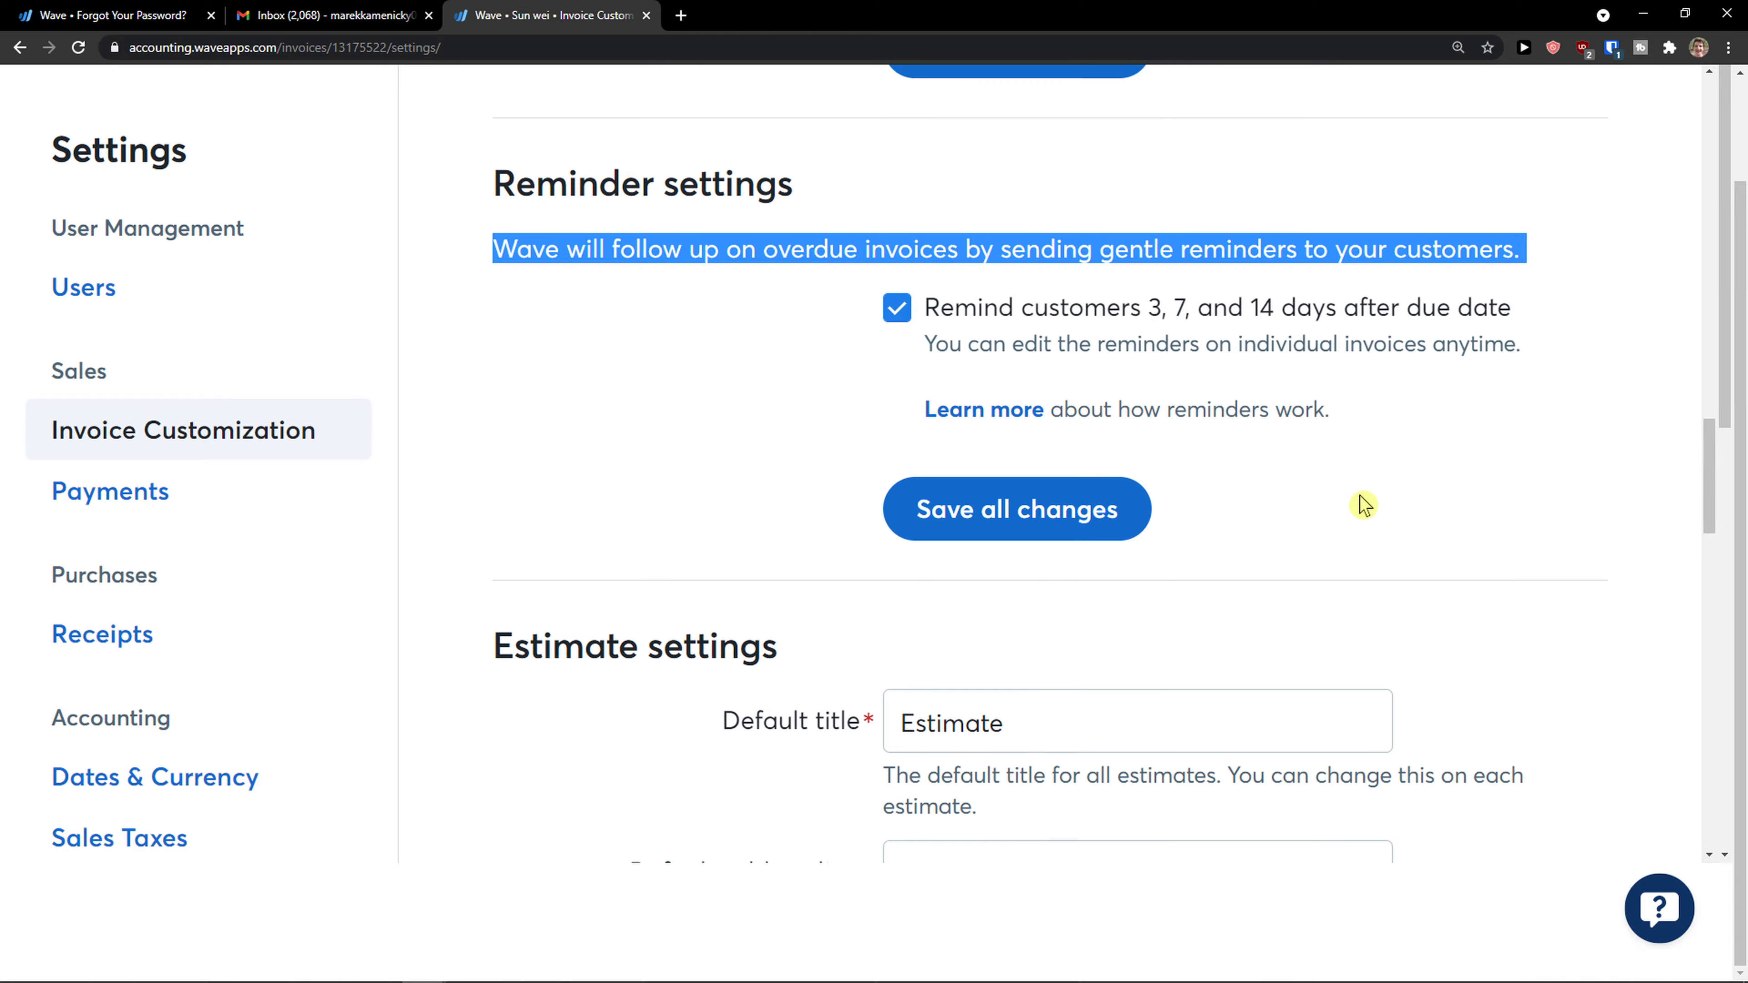
{"action": "scroll", "coordinate": [1300, 497], "scroll_direction": "down", "scroll_amount": 3}
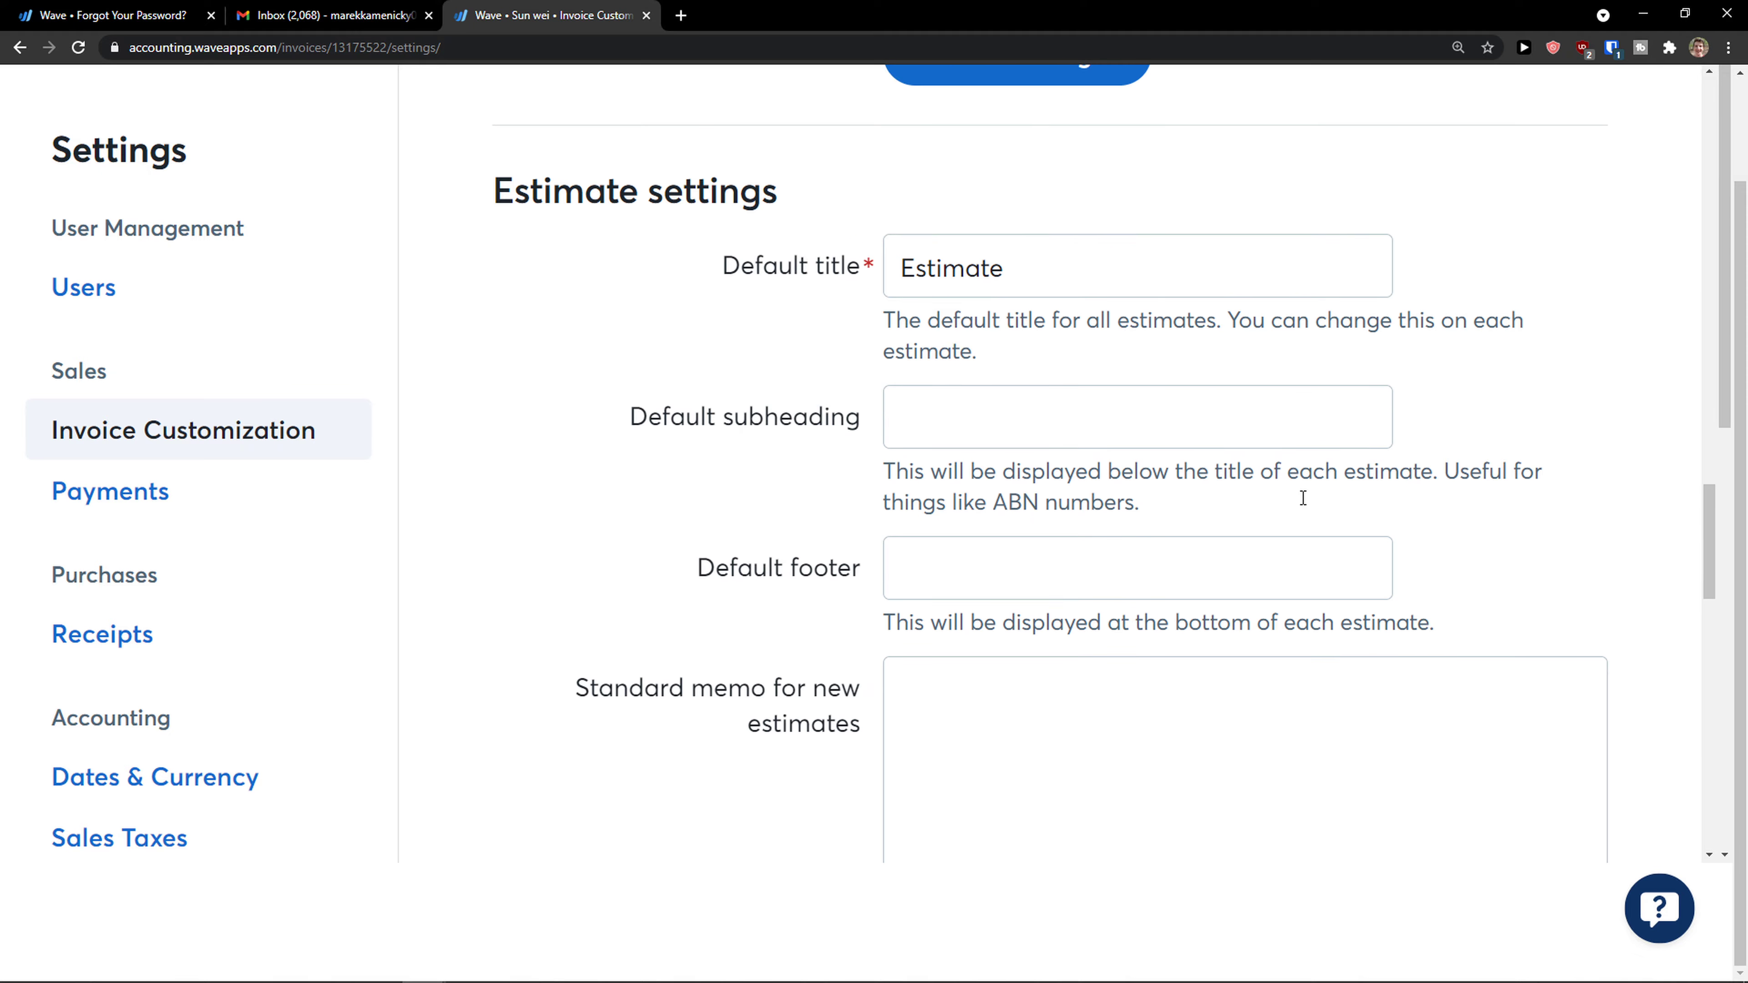
{"action": "scroll", "coordinate": [1301, 505], "scroll_direction": "down", "scroll_amount": 1}
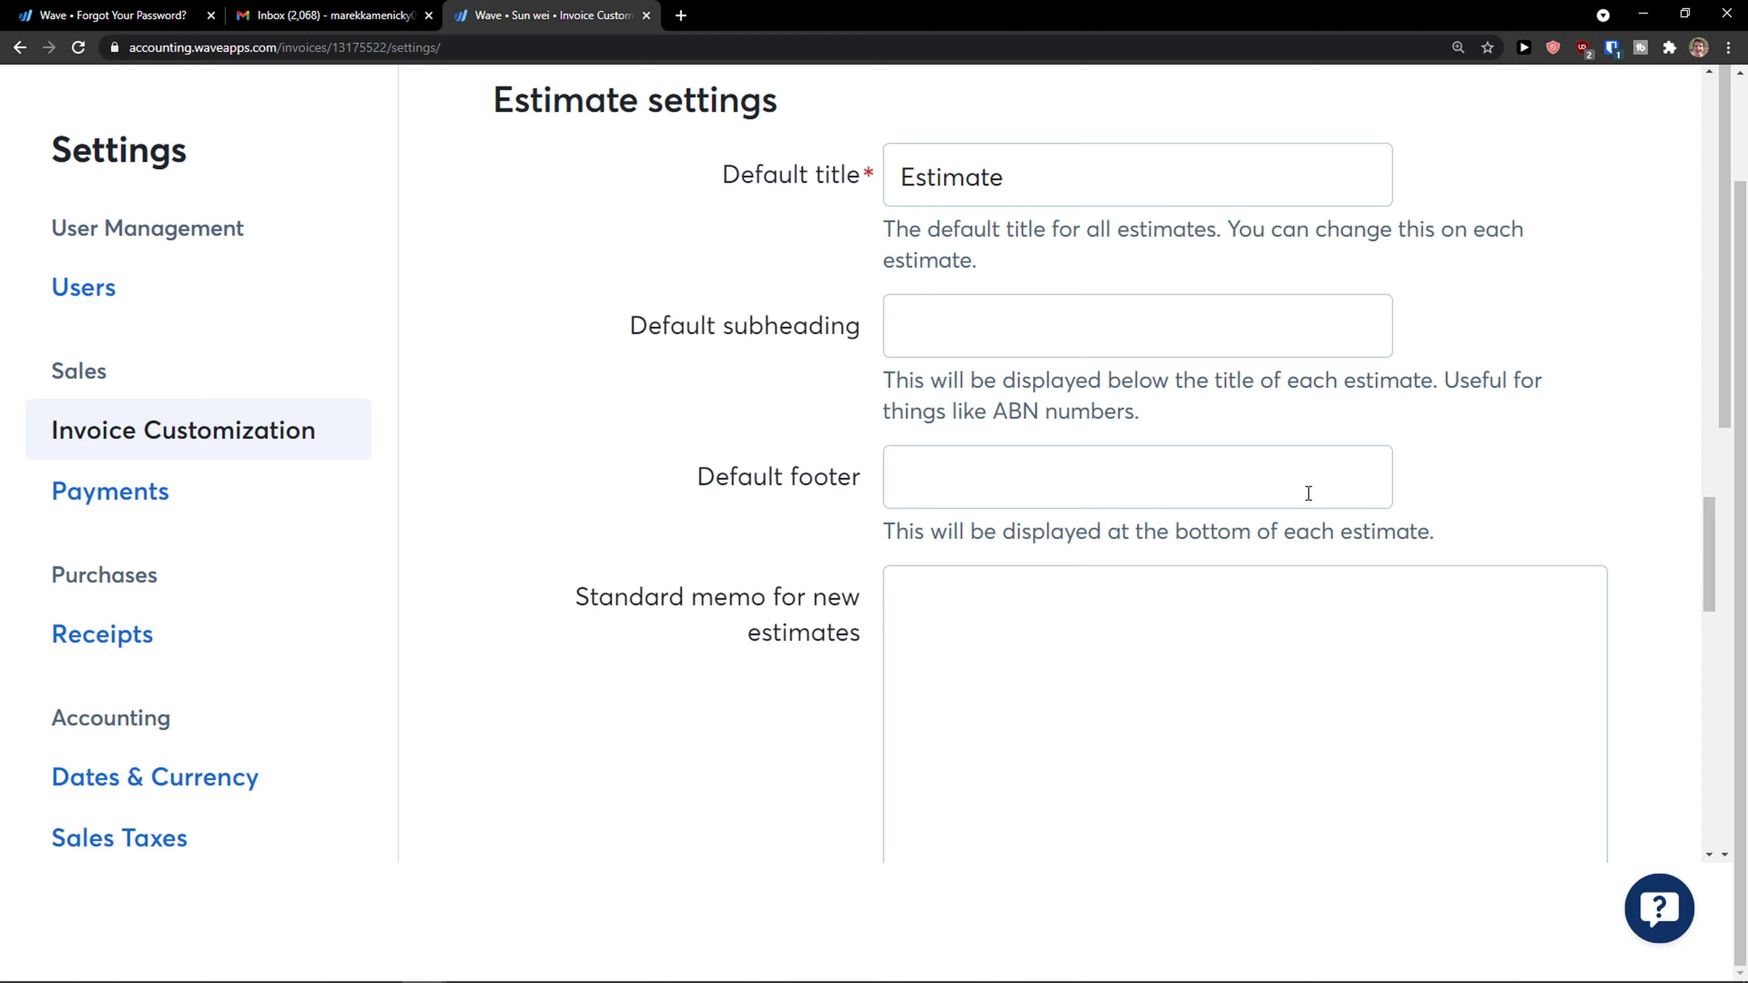
{"action": "scroll", "coordinate": [1322, 488], "scroll_direction": "down", "scroll_amount": 2}
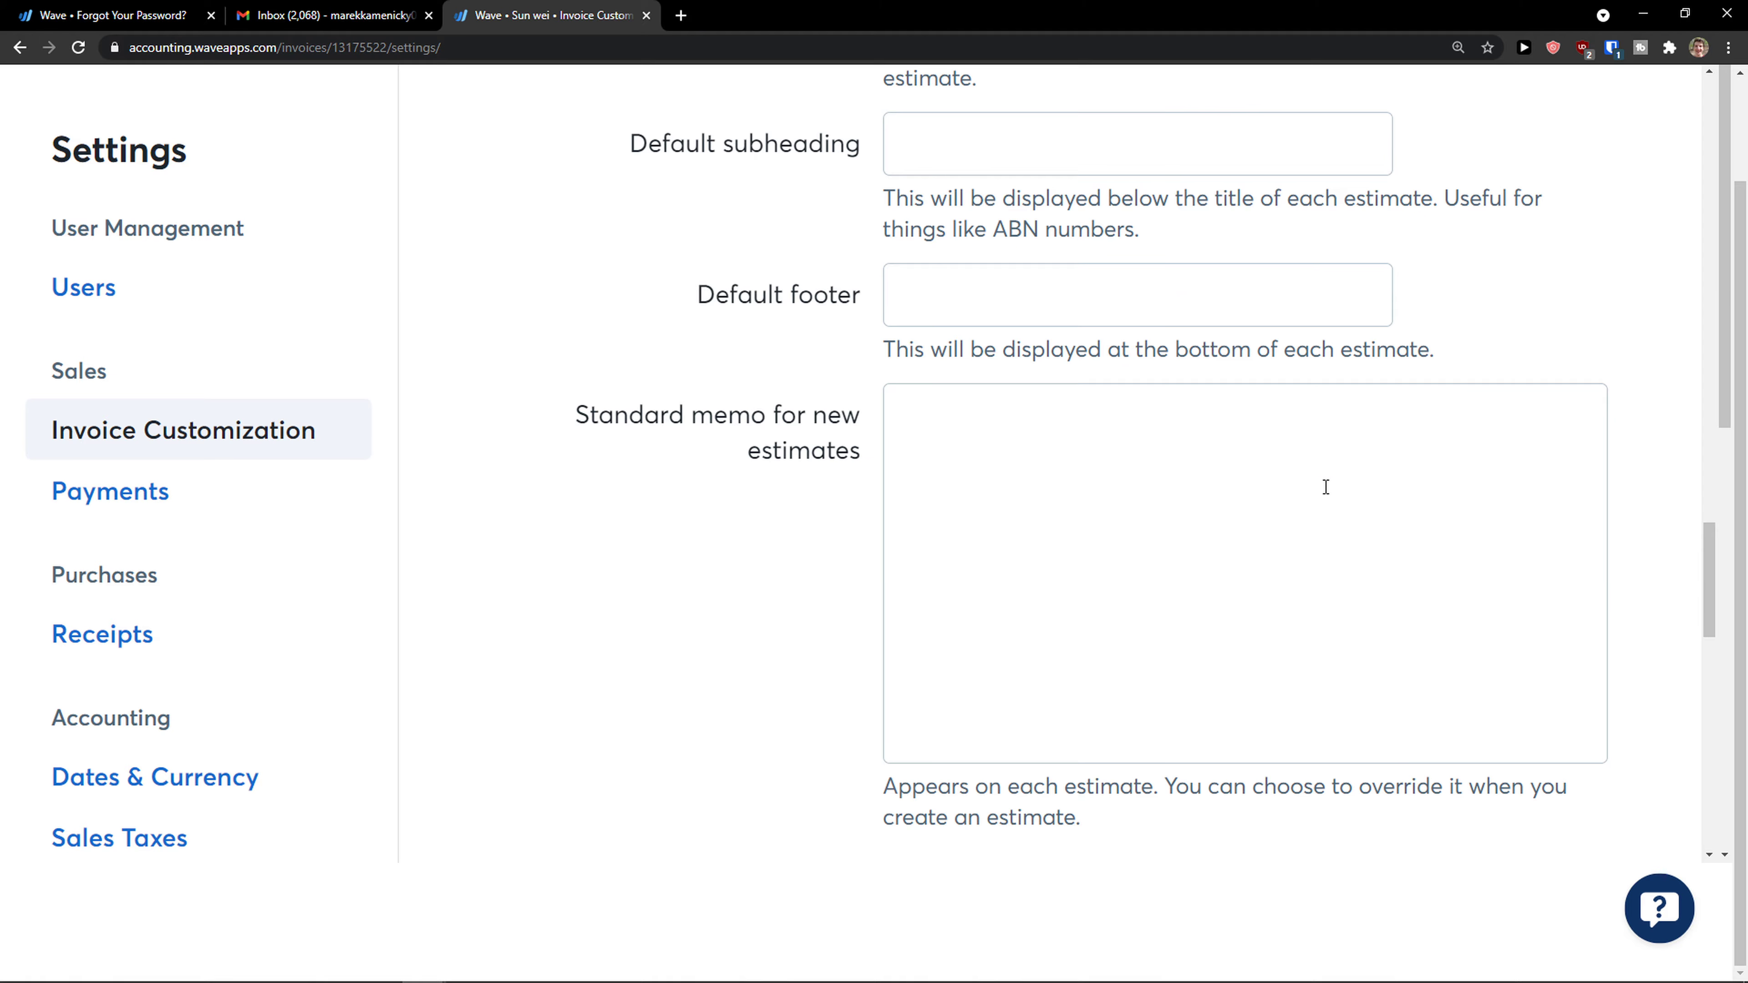
{"action": "scroll", "coordinate": [783, 458], "scroll_direction": "down", "scroll_amount": 5}
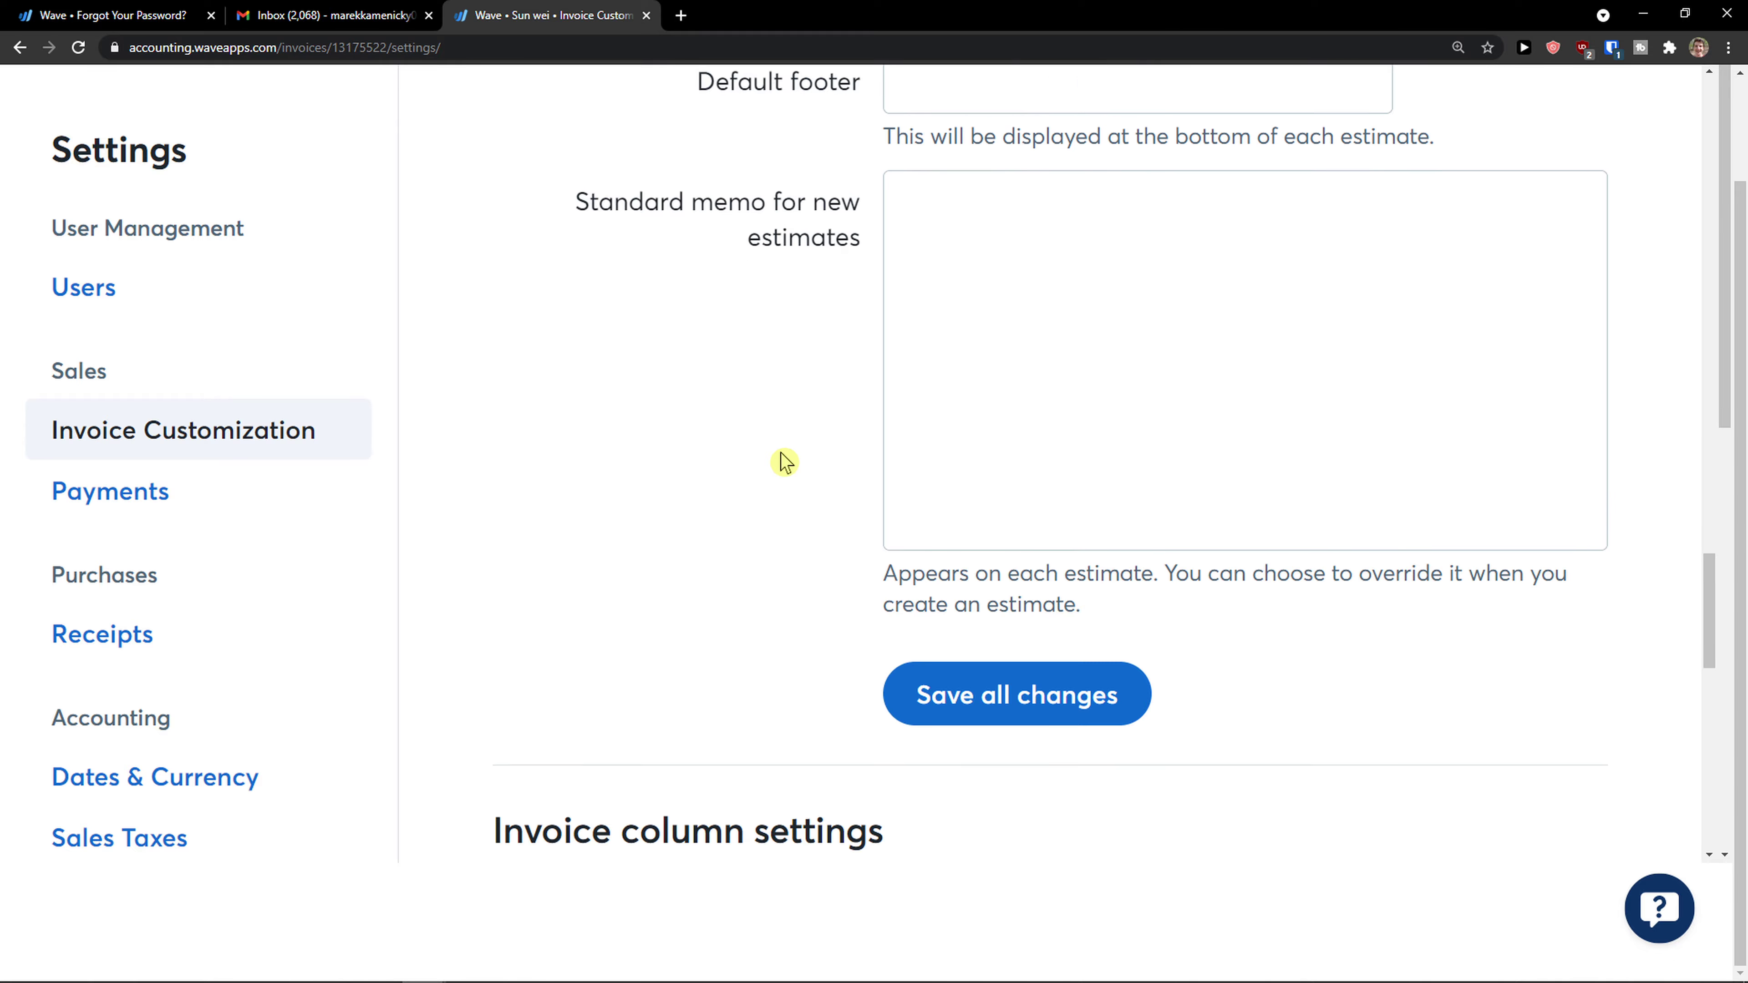
Examine the invoice column title options for items, units, price and amount.
{"action": "scroll", "coordinate": [785, 461], "scroll_direction": "down", "scroll_amount": 6}
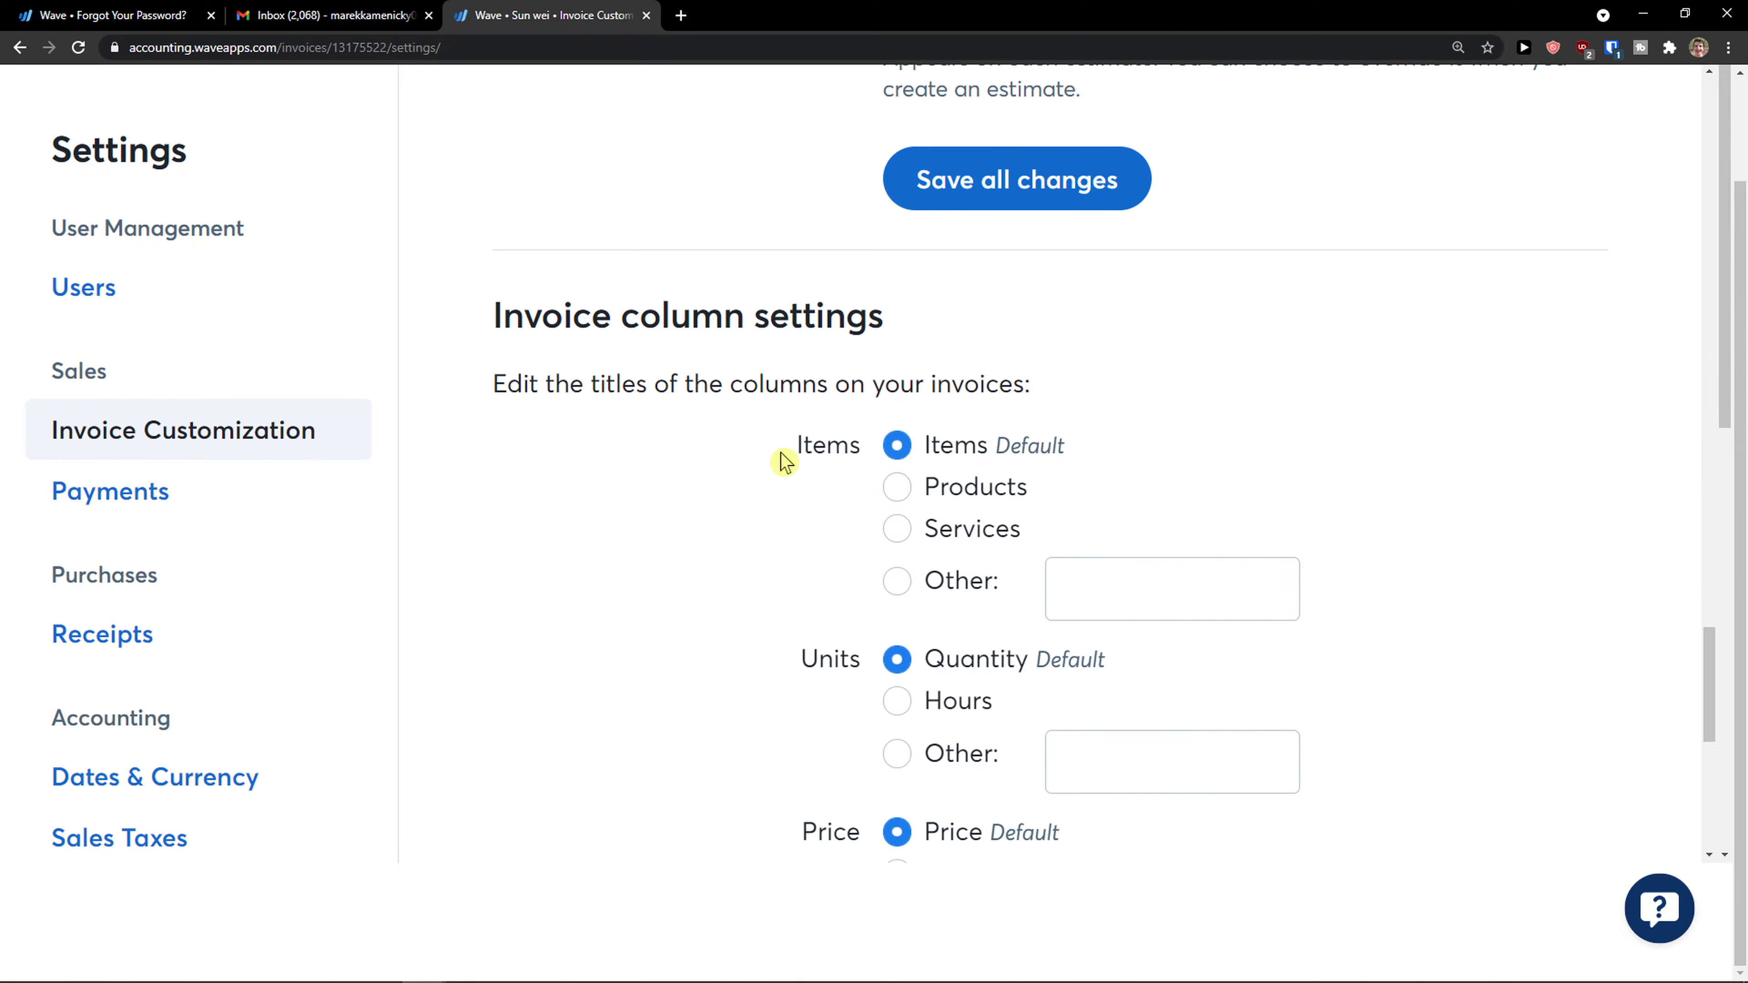
{"action": "scroll", "coordinate": [784, 461], "scroll_direction": "down", "scroll_amount": 1}
{"action": "scroll", "coordinate": [781, 452], "scroll_direction": "up", "scroll_amount": 1}
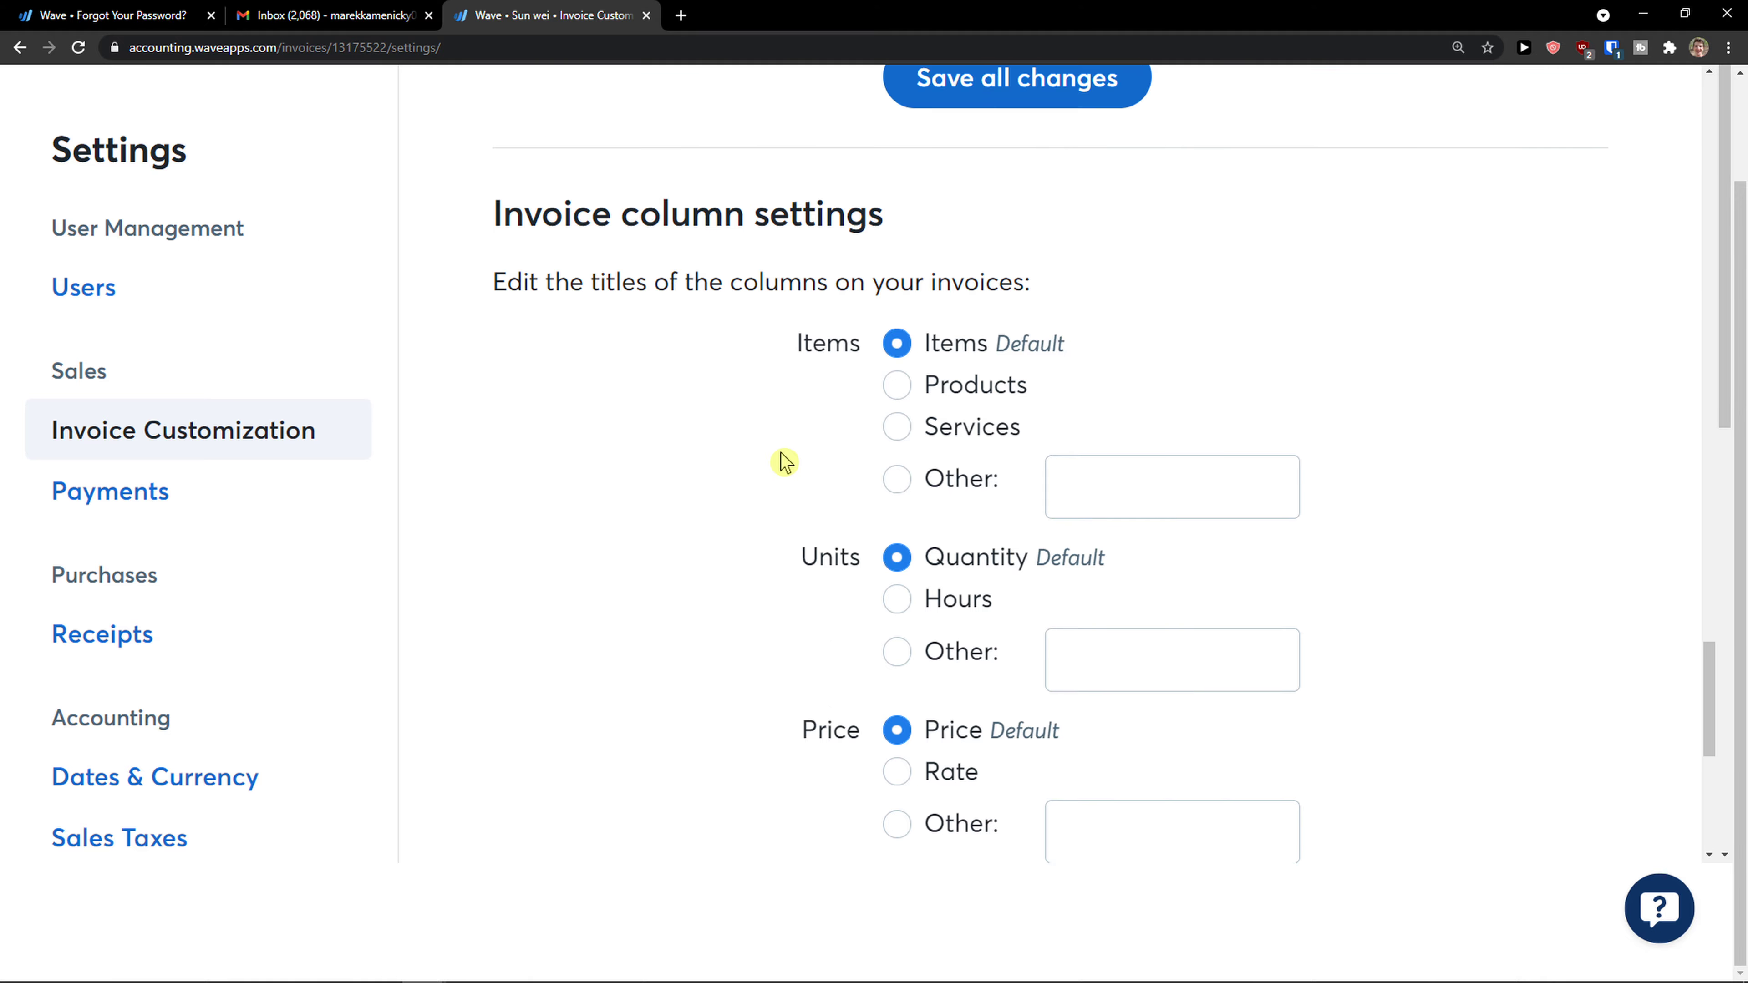
{"action": "scroll", "coordinate": [778, 451], "scroll_direction": "up", "scroll_amount": 1}
{"action": "scroll", "coordinate": [737, 426], "scroll_direction": "down", "scroll_amount": 1}
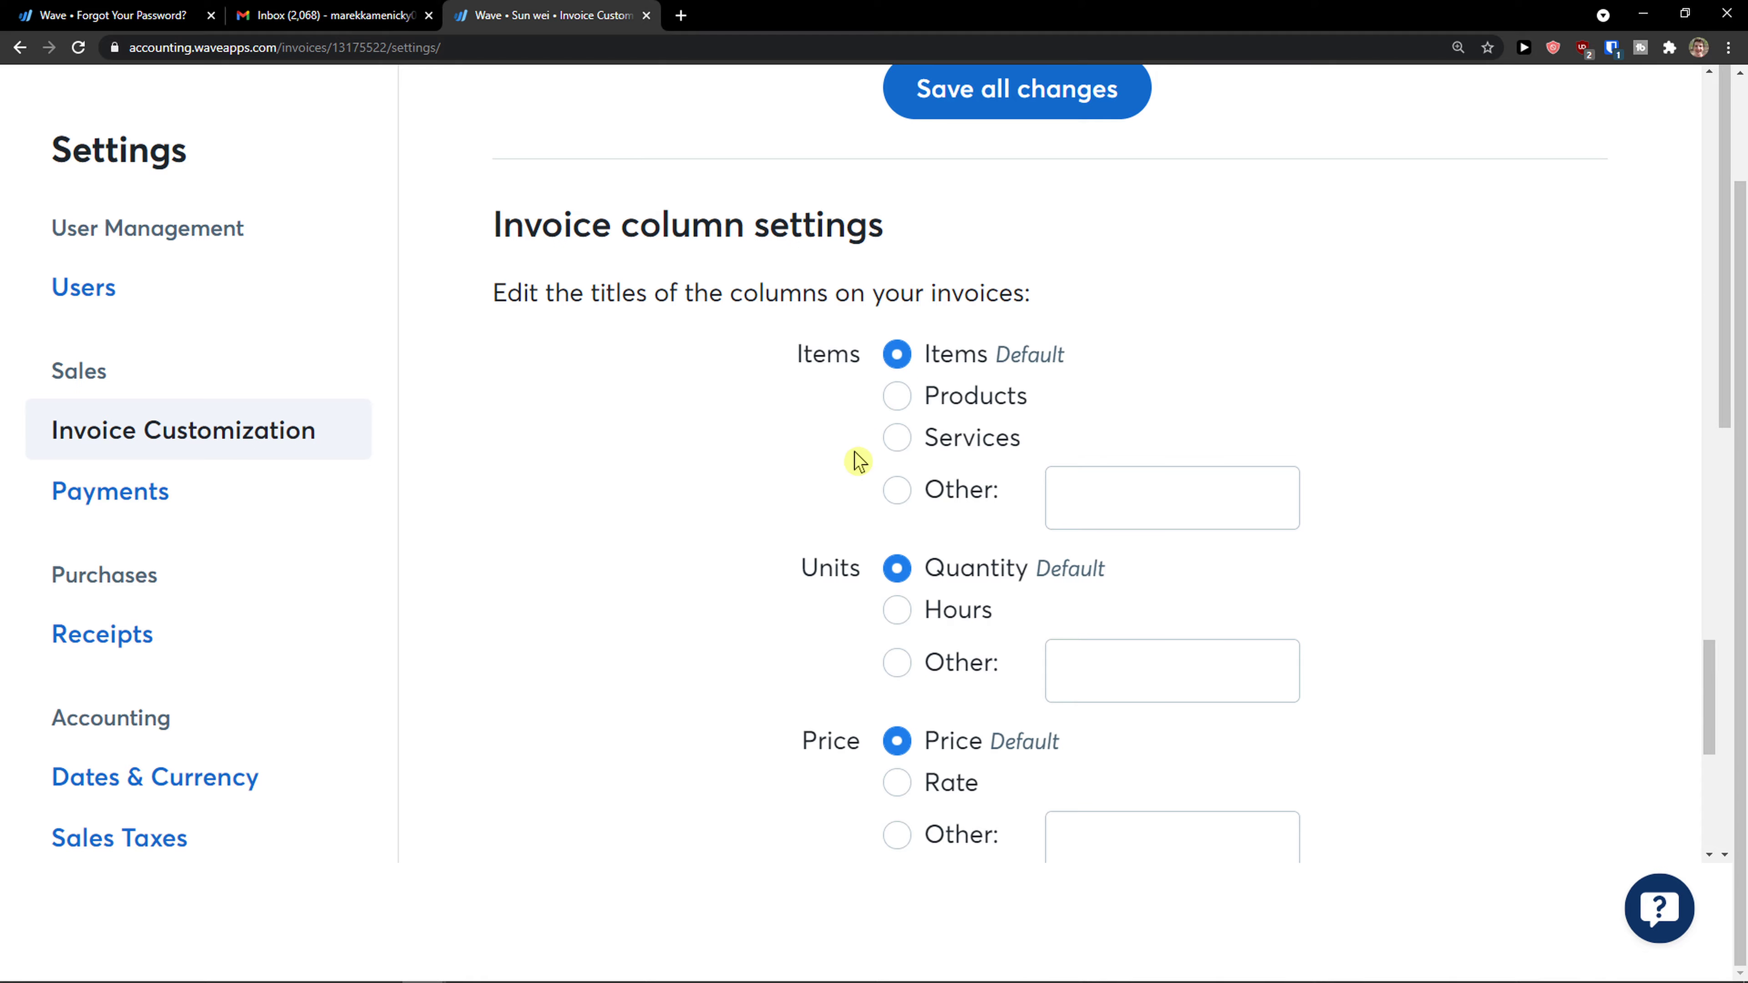
{"action": "scroll", "coordinate": [854, 453], "scroll_direction": "down", "scroll_amount": 2}
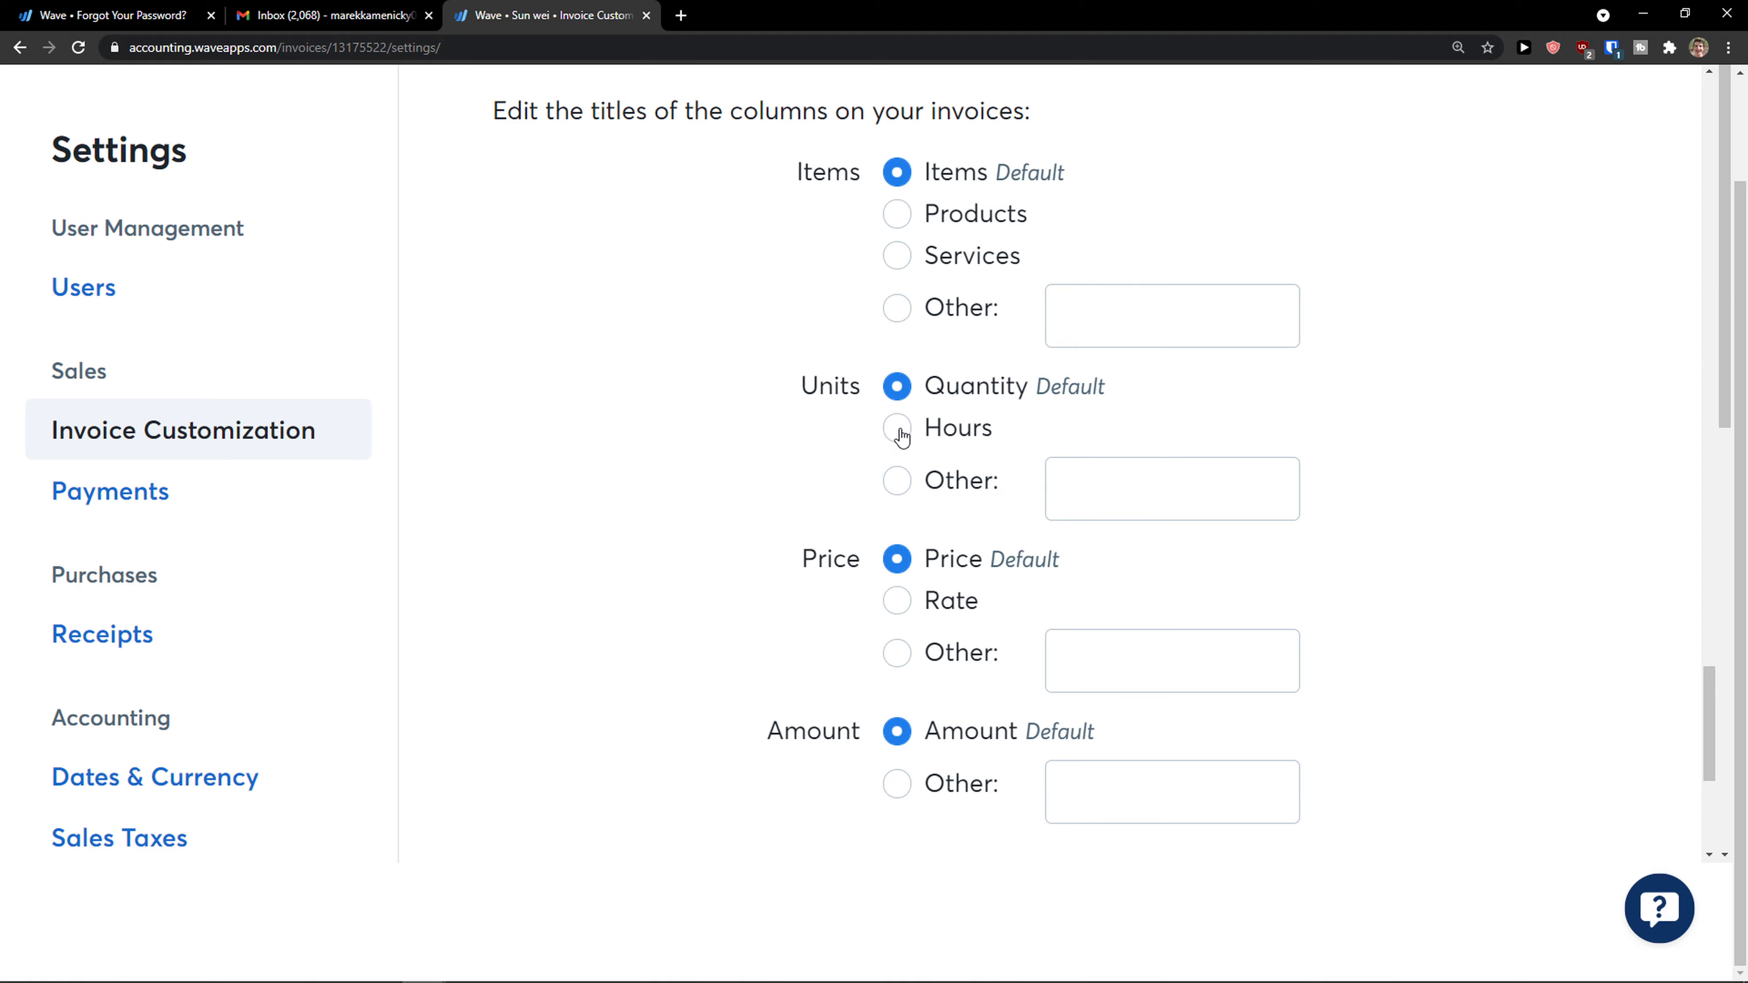
Examine the remaining invoice column title options and the choices for hiding item, description, quantity, price and amount columns.
{"action": "scroll", "coordinate": [1081, 468], "scroll_direction": "down", "scroll_amount": 1}
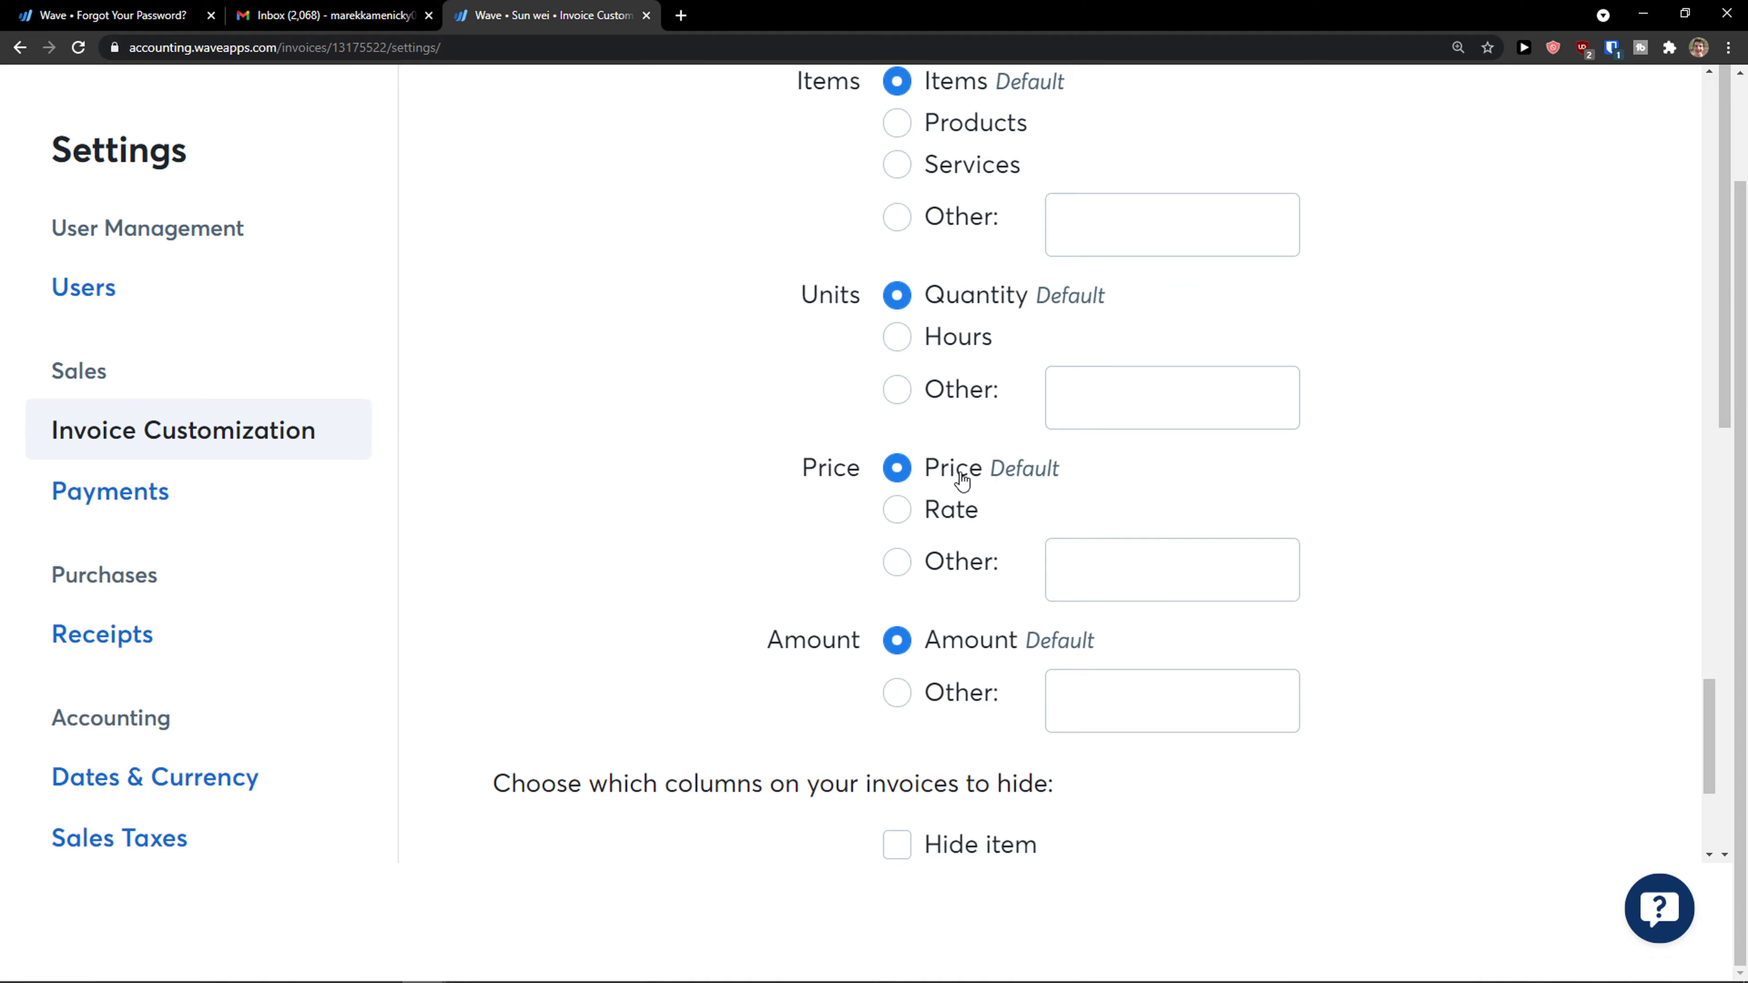
{"action": "scroll", "coordinate": [944, 488], "scroll_direction": "down", "scroll_amount": 1}
{"action": "scroll", "coordinate": [915, 540], "scroll_direction": "down", "scroll_amount": 1}
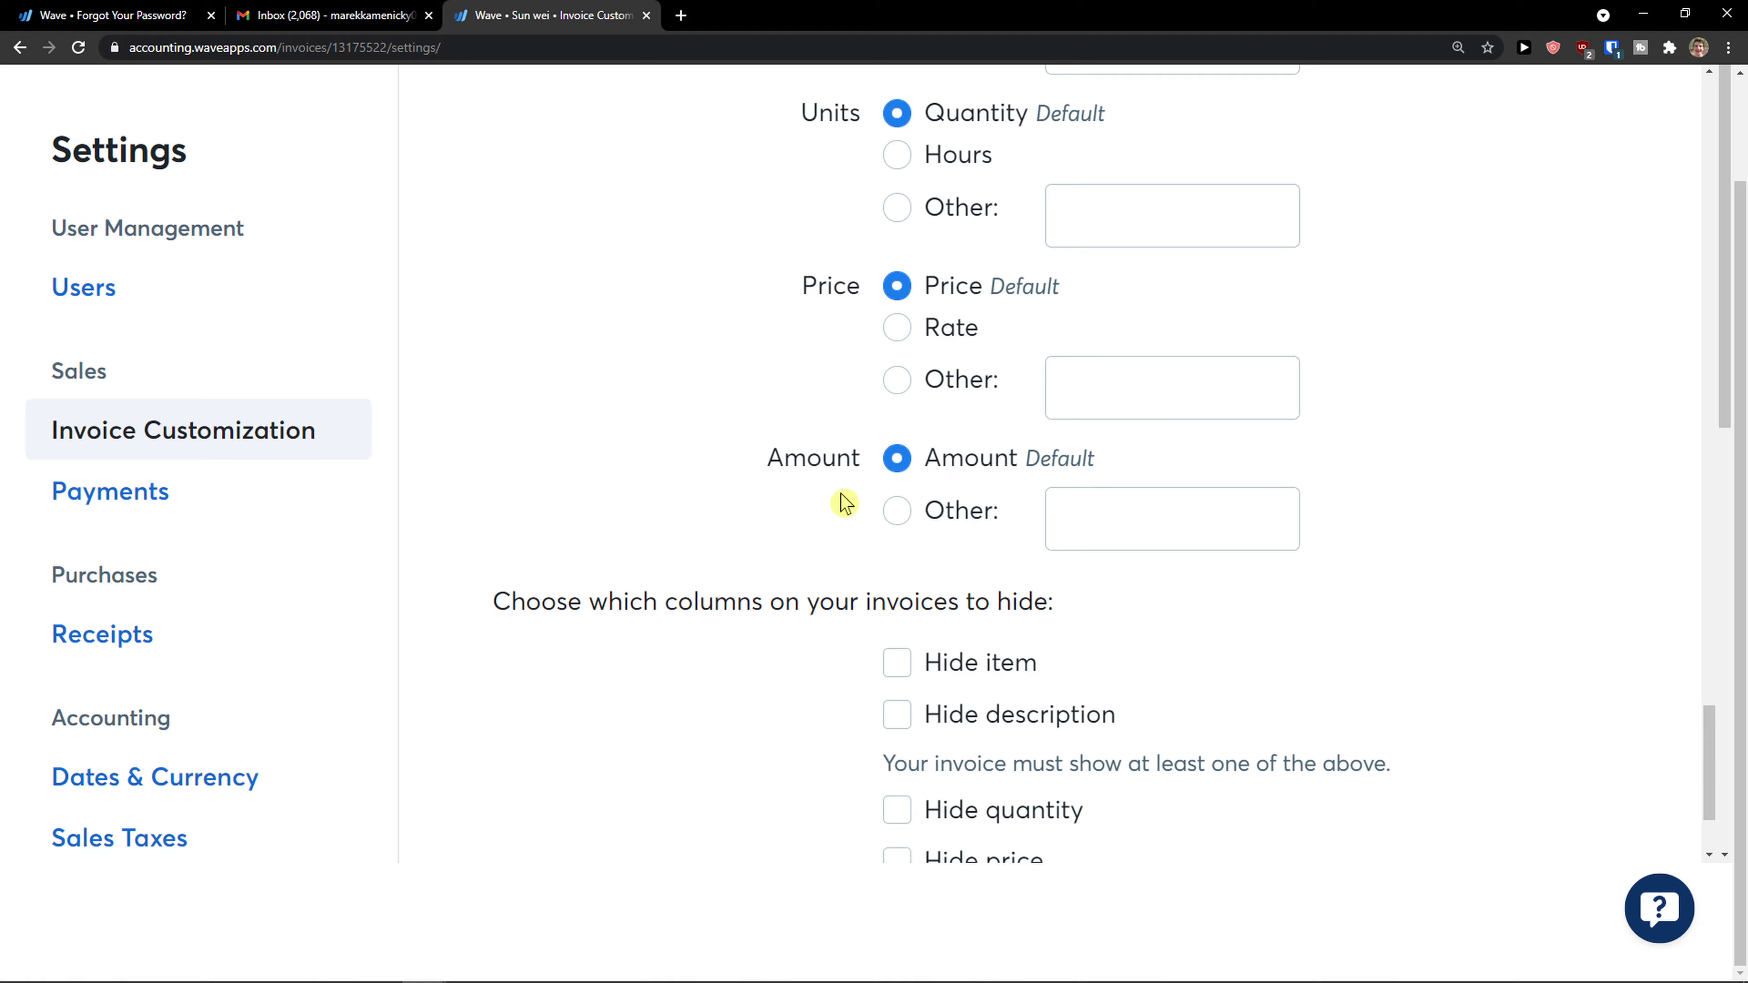
{"action": "scroll", "coordinate": [845, 503], "scroll_direction": "down", "scroll_amount": 2}
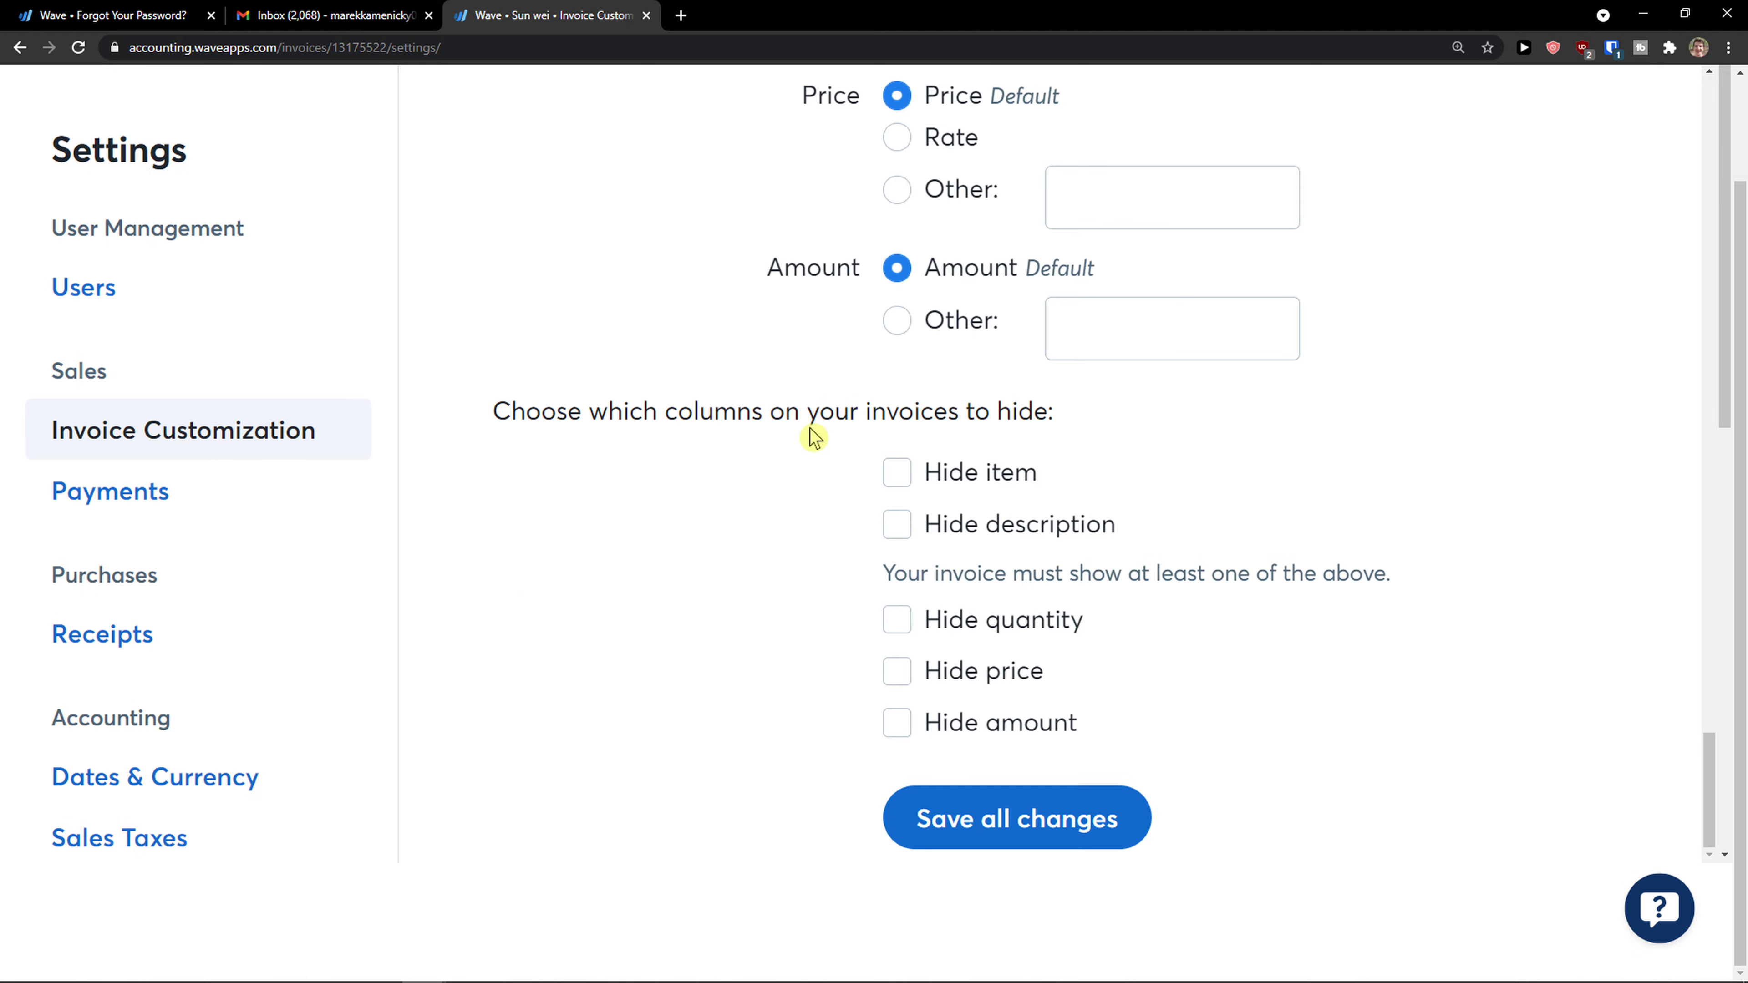
{"action": "left_click_drag", "start_coordinate": [490, 417], "coordinate": [1101, 439]}
{"action": "left_click", "coordinate": [1101, 439]}
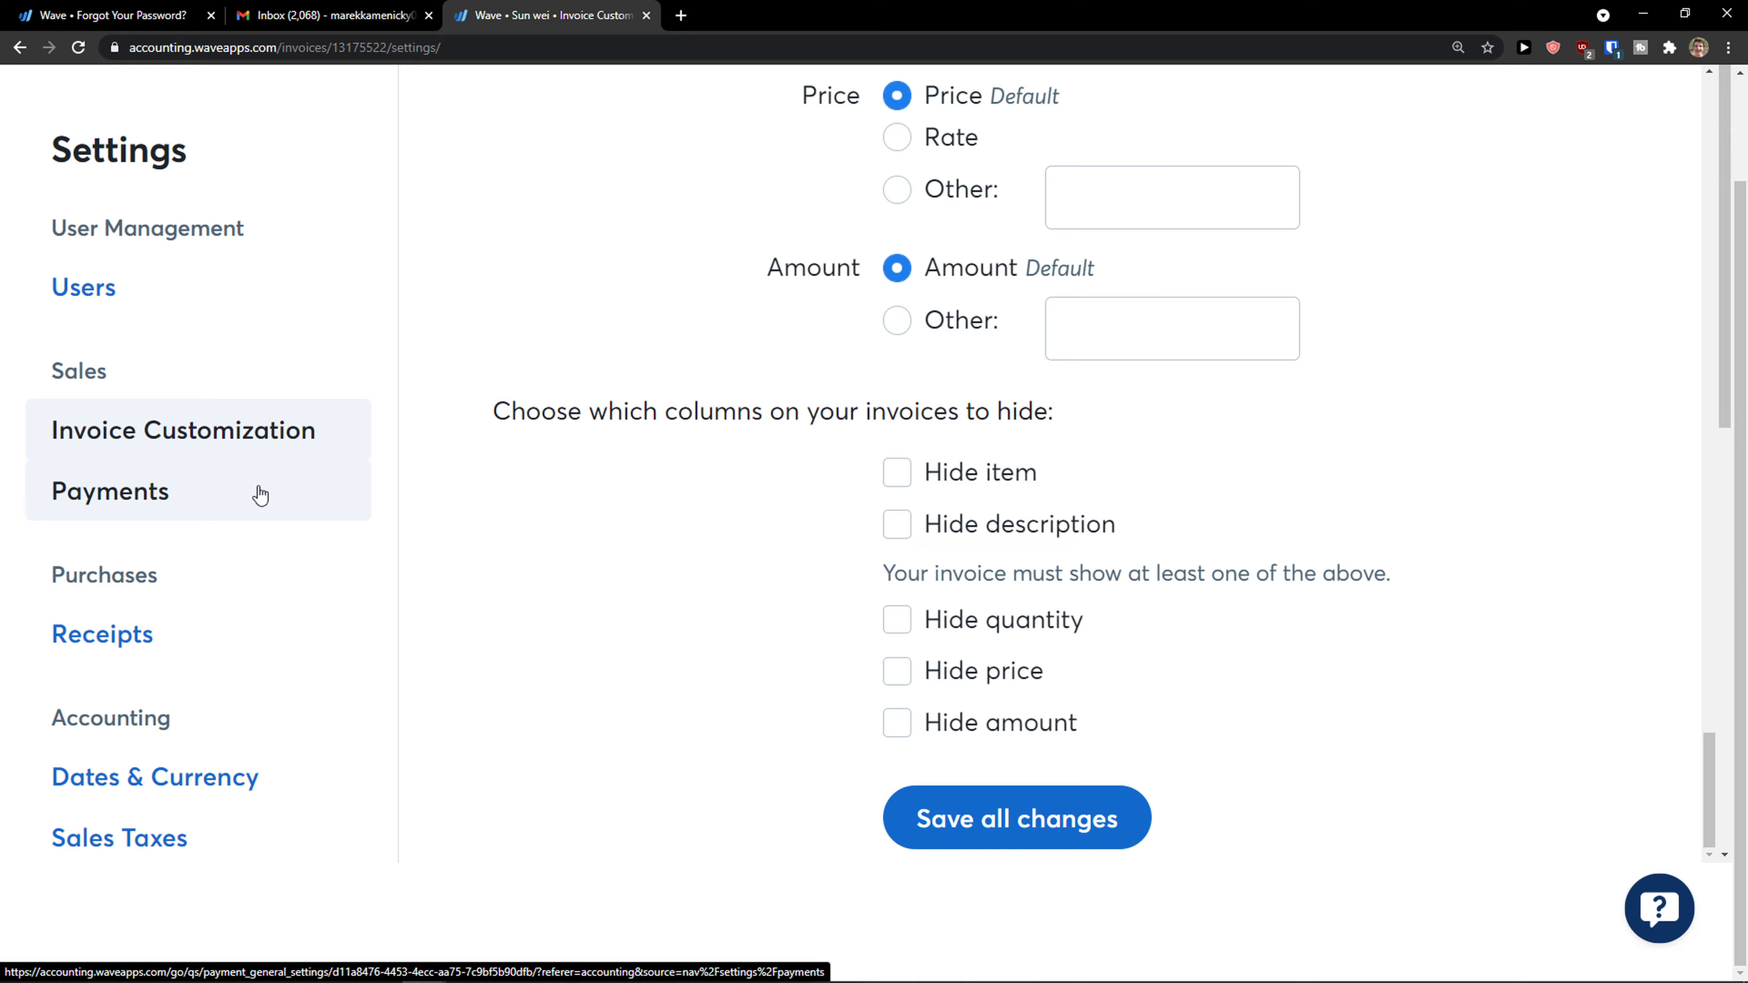
View the Payments setup page, return to the settings, and view the Receipts settings in a separate browser tab.
{"action": "left_click", "coordinate": [260, 496]}
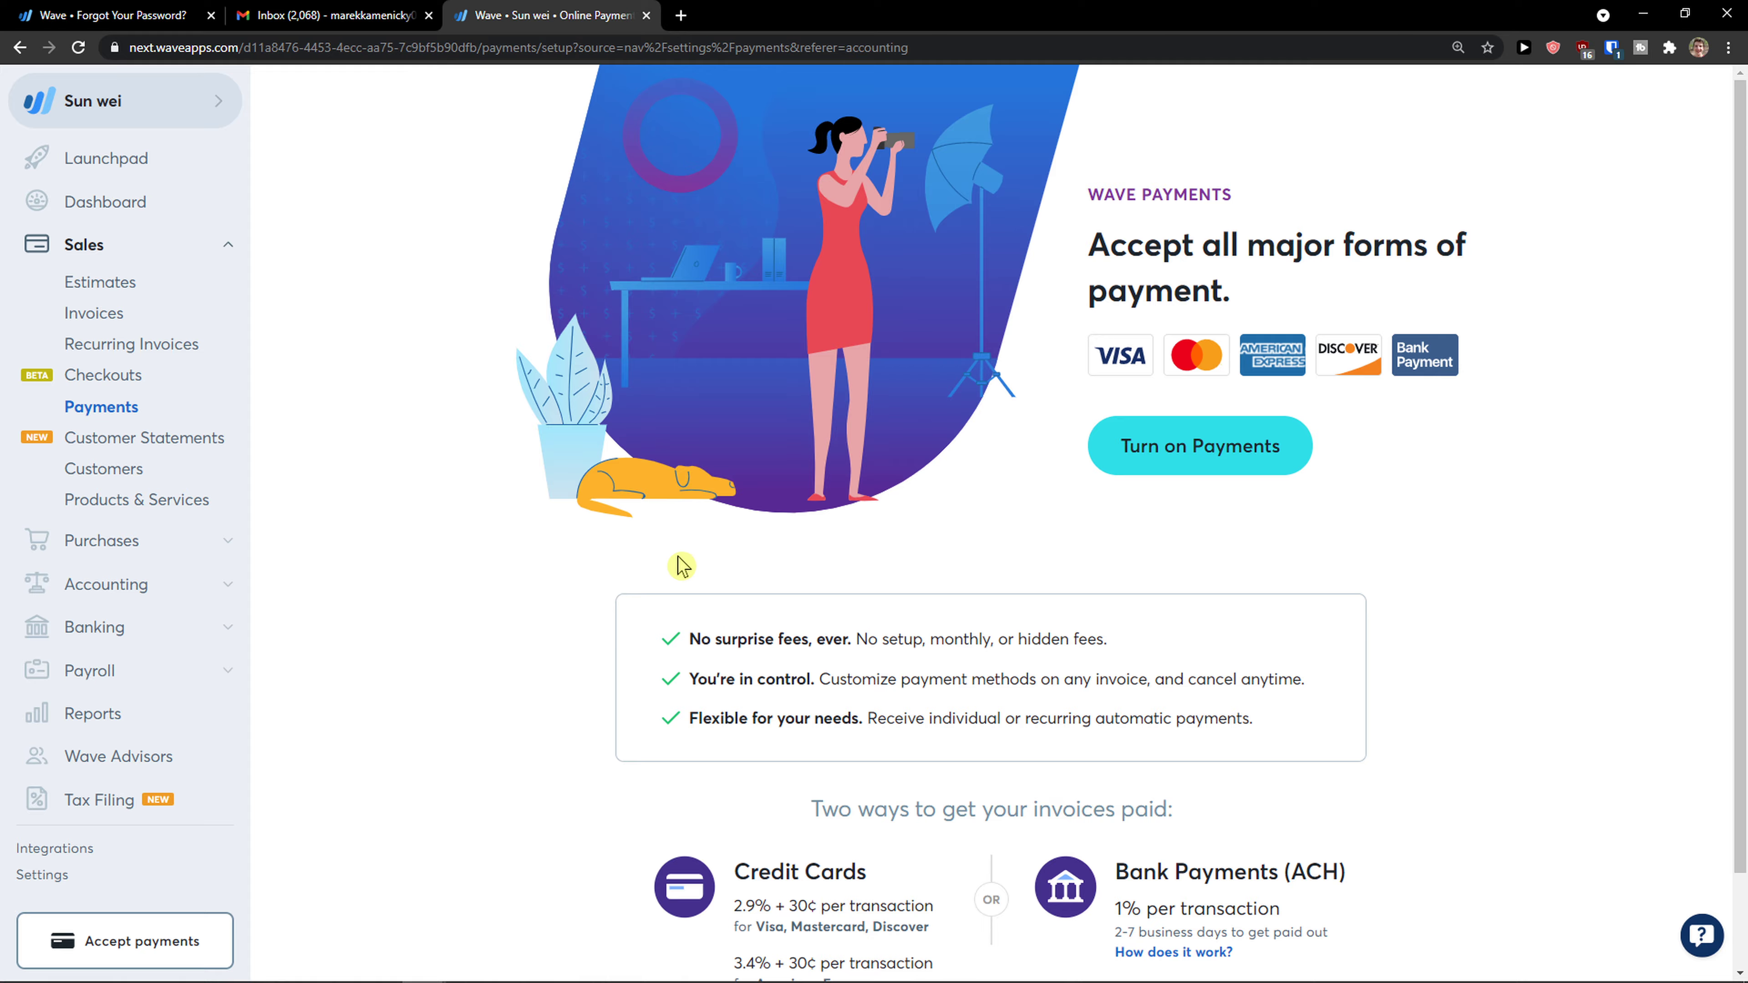
{"action": "left_click", "coordinate": [43, 885]}
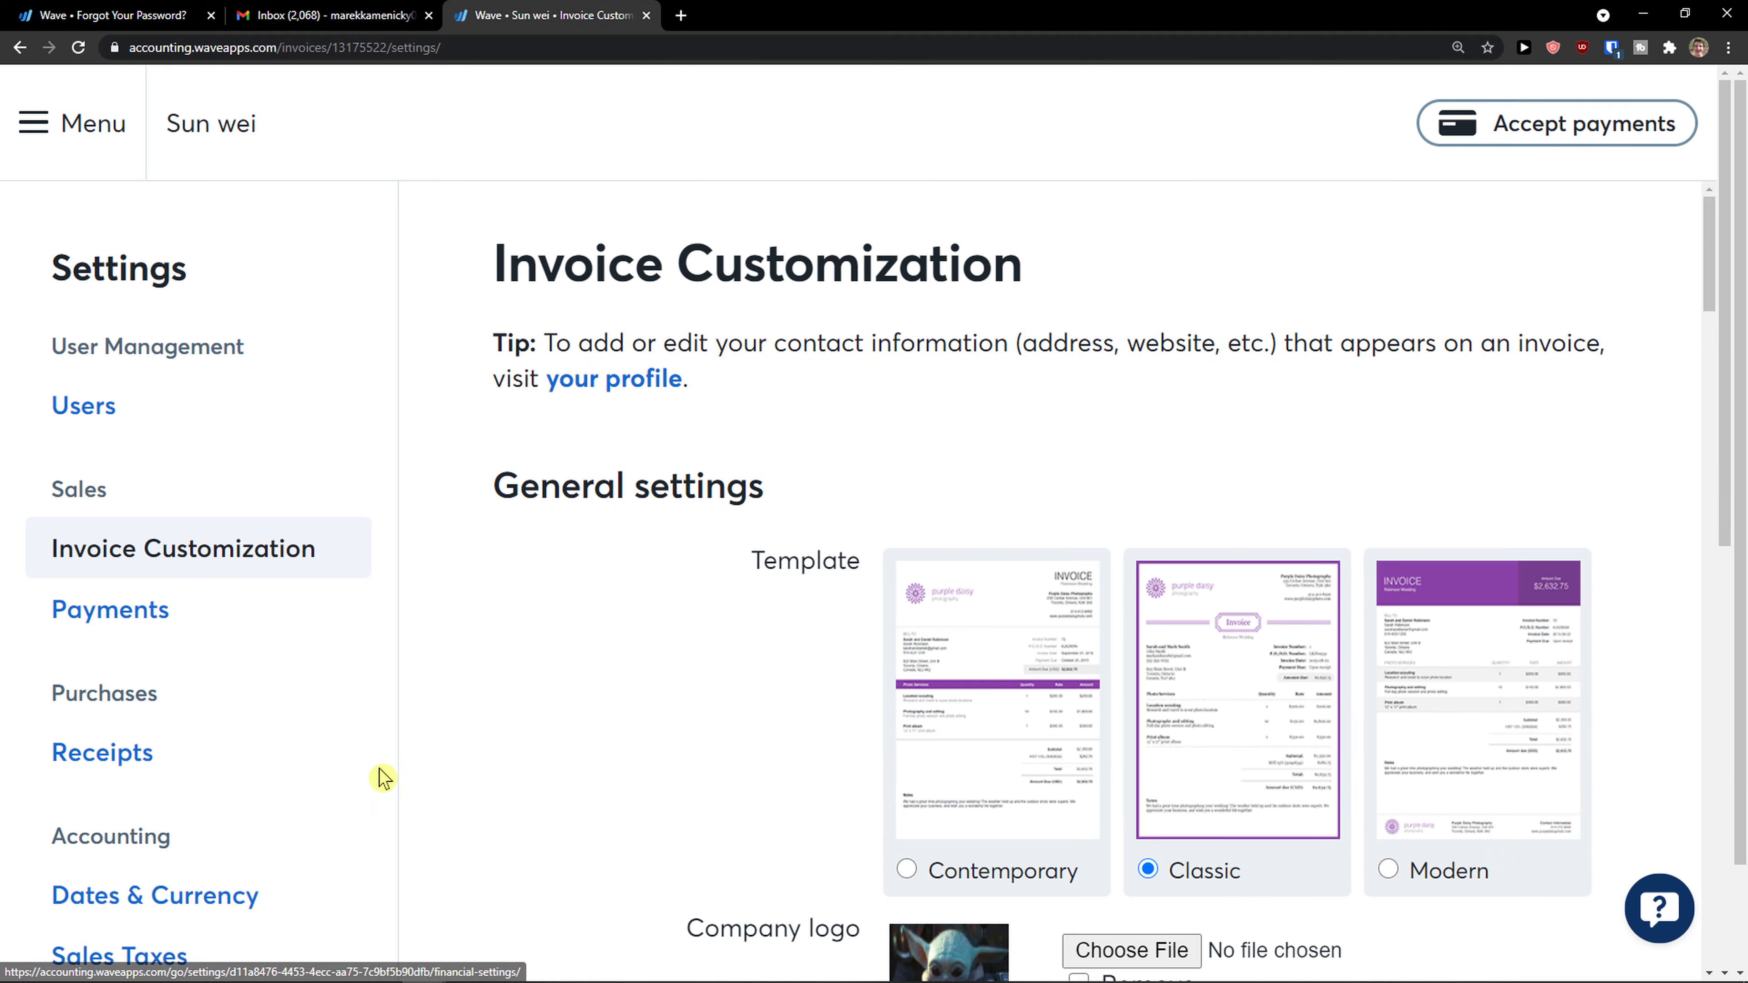
{"action": "scroll", "coordinate": [241, 688], "scroll_direction": "down", "scroll_amount": 3}
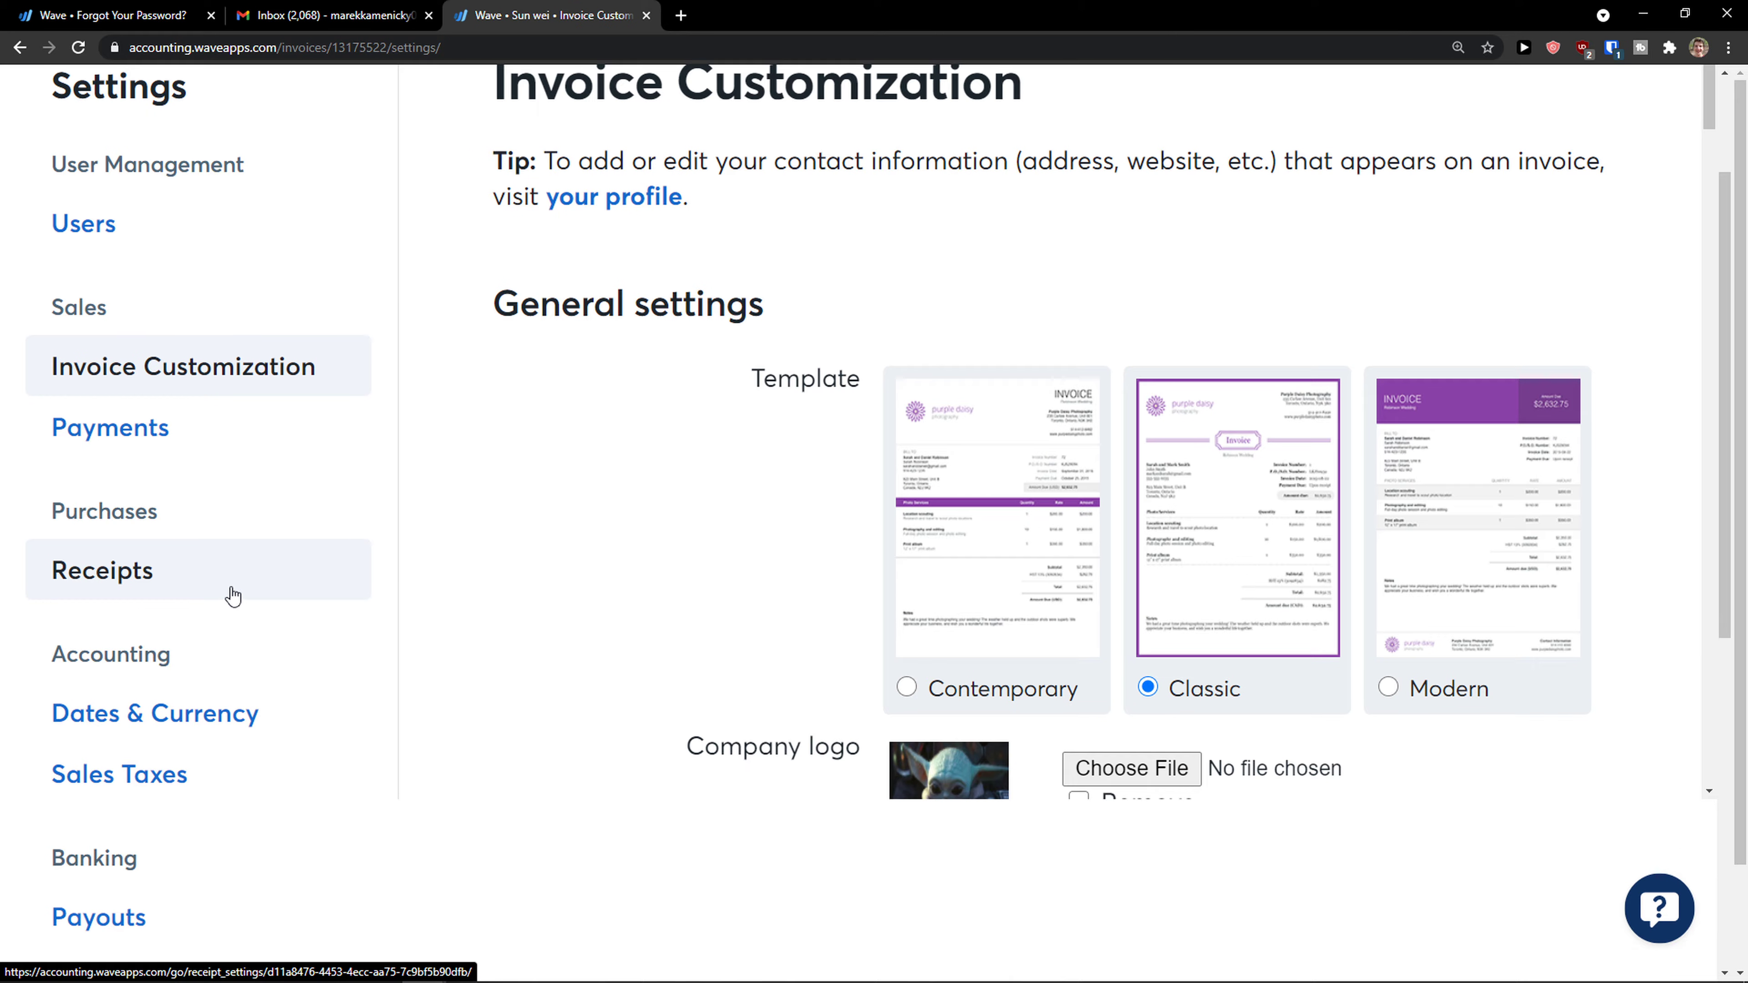
{"action": "middle_click", "coordinate": [231, 597]}
{"action": "scroll", "coordinate": [201, 642], "scroll_direction": "down", "scroll_amount": 3}
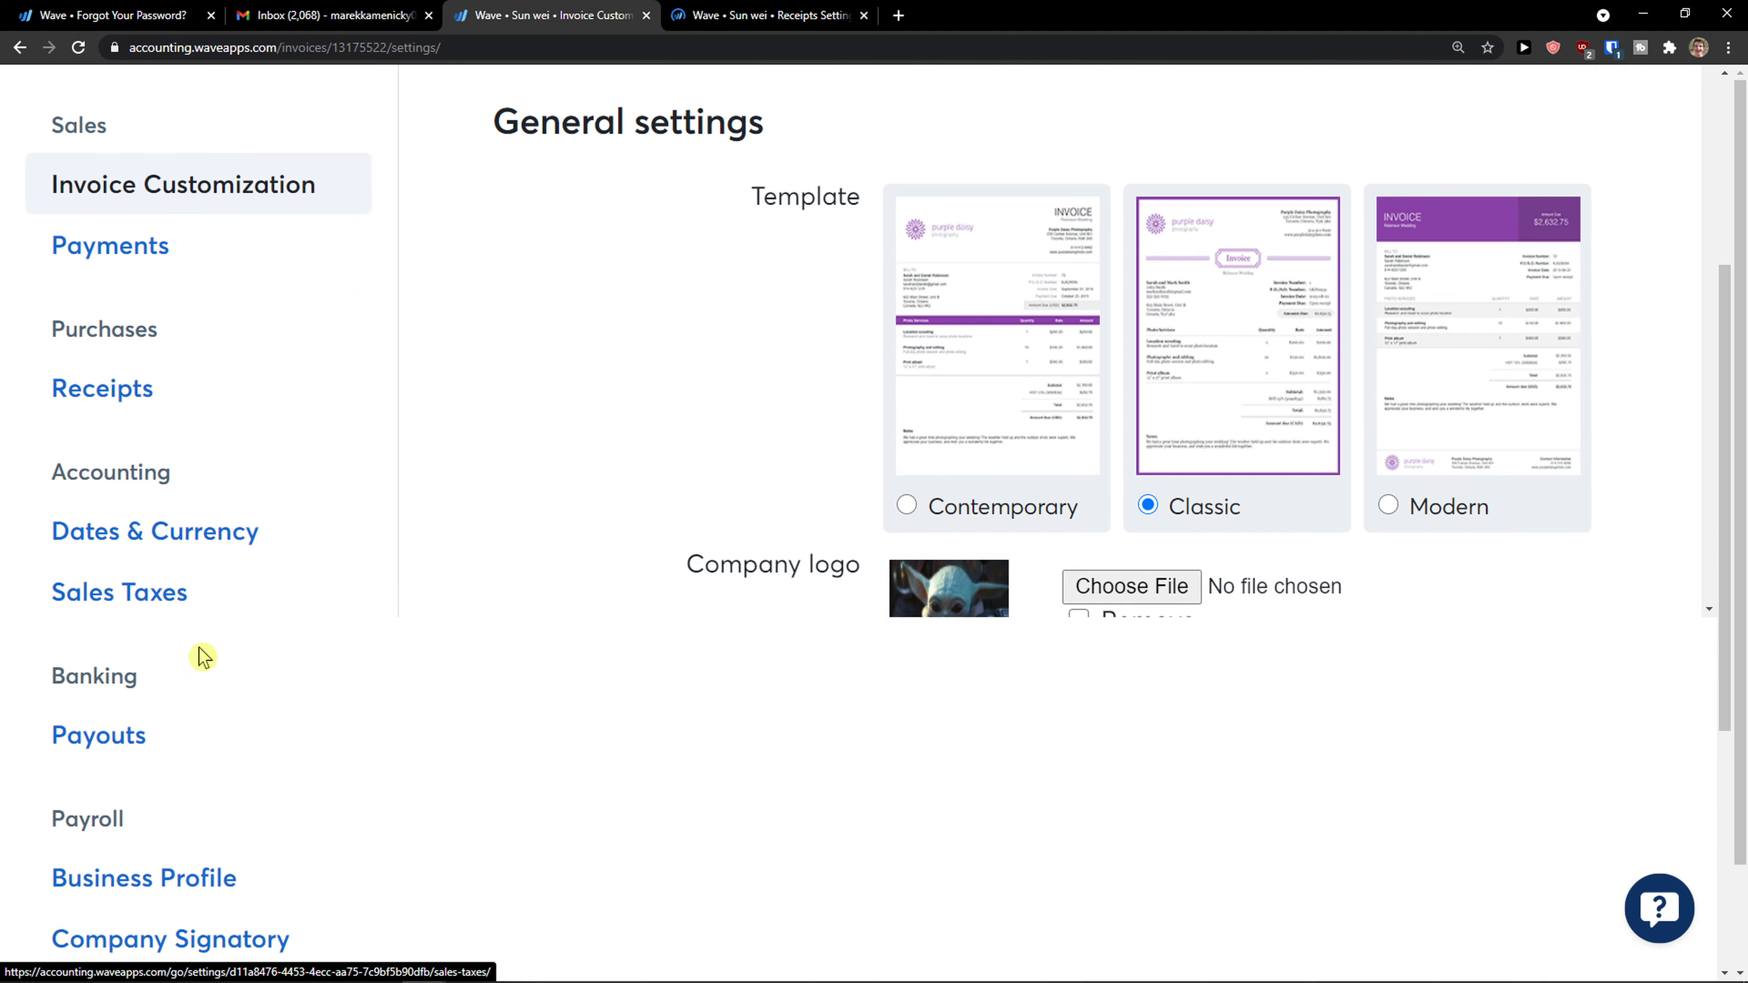
{"action": "left_click", "coordinate": [809, 14]}
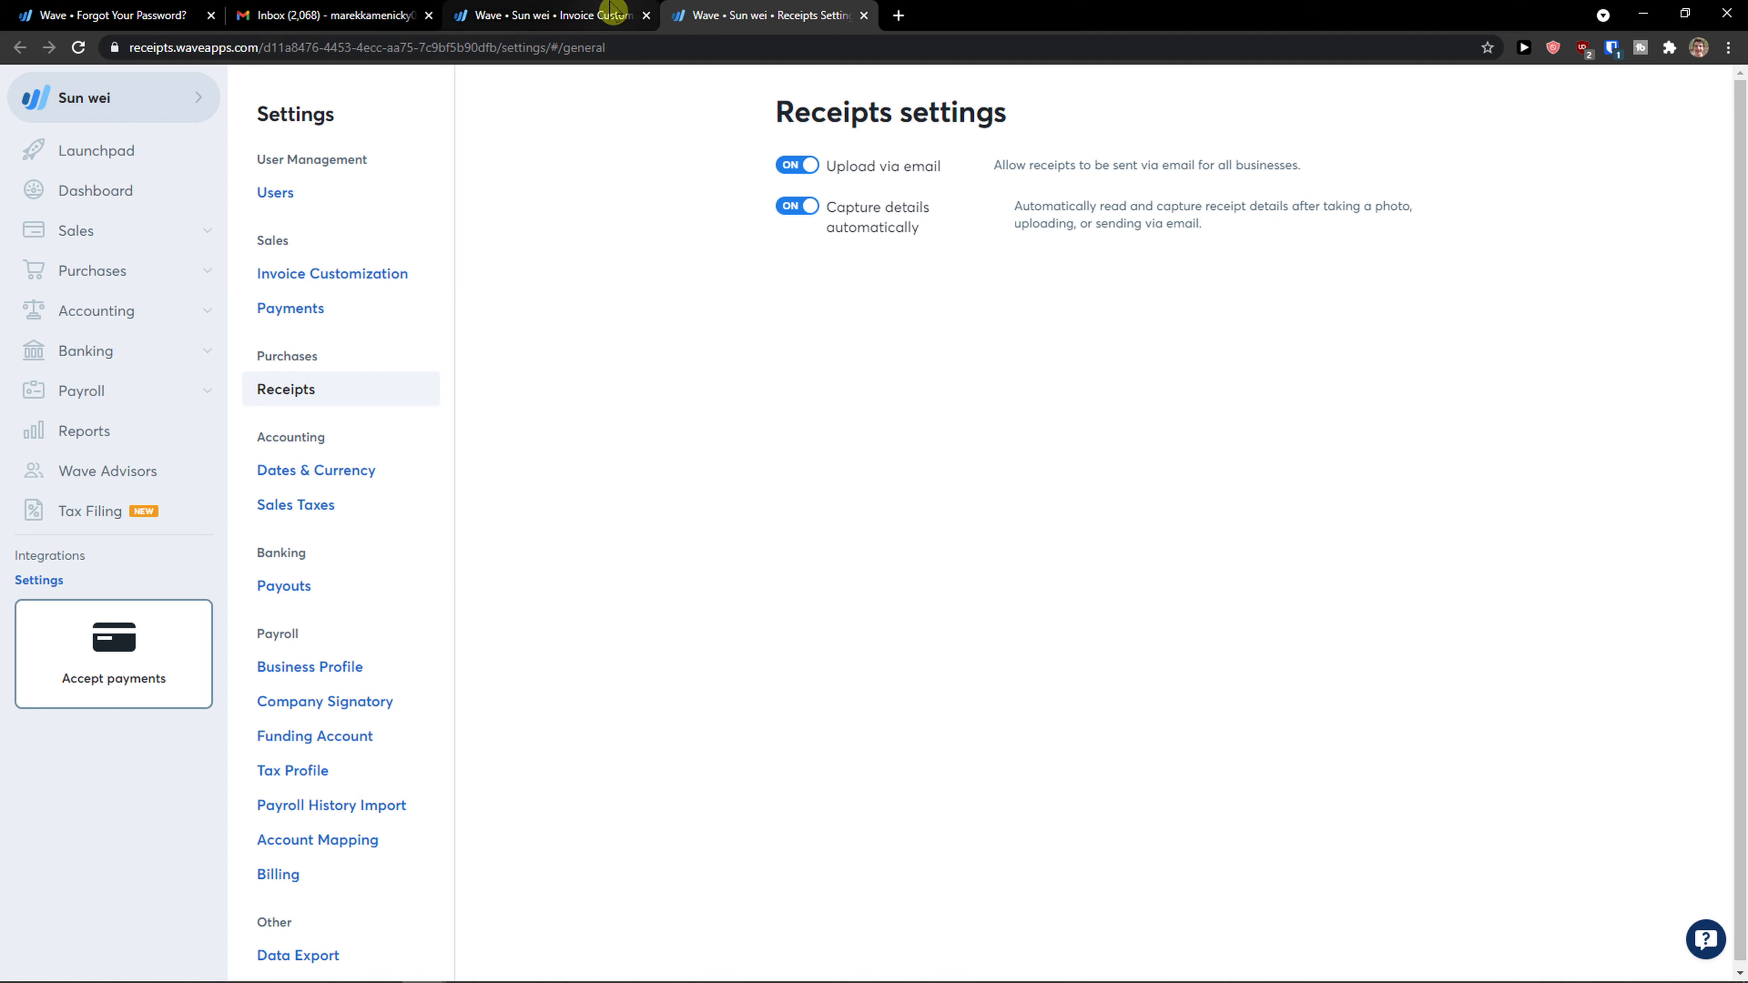
Return to the invoice settings tab and review the fiscal year end and business currency in the Dates & Currency settings at 150% zoom.
{"action": "left_click", "coordinate": [605, 15]}
{"action": "scroll", "coordinate": [218, 390], "scroll_direction": "down", "scroll_amount": 1}
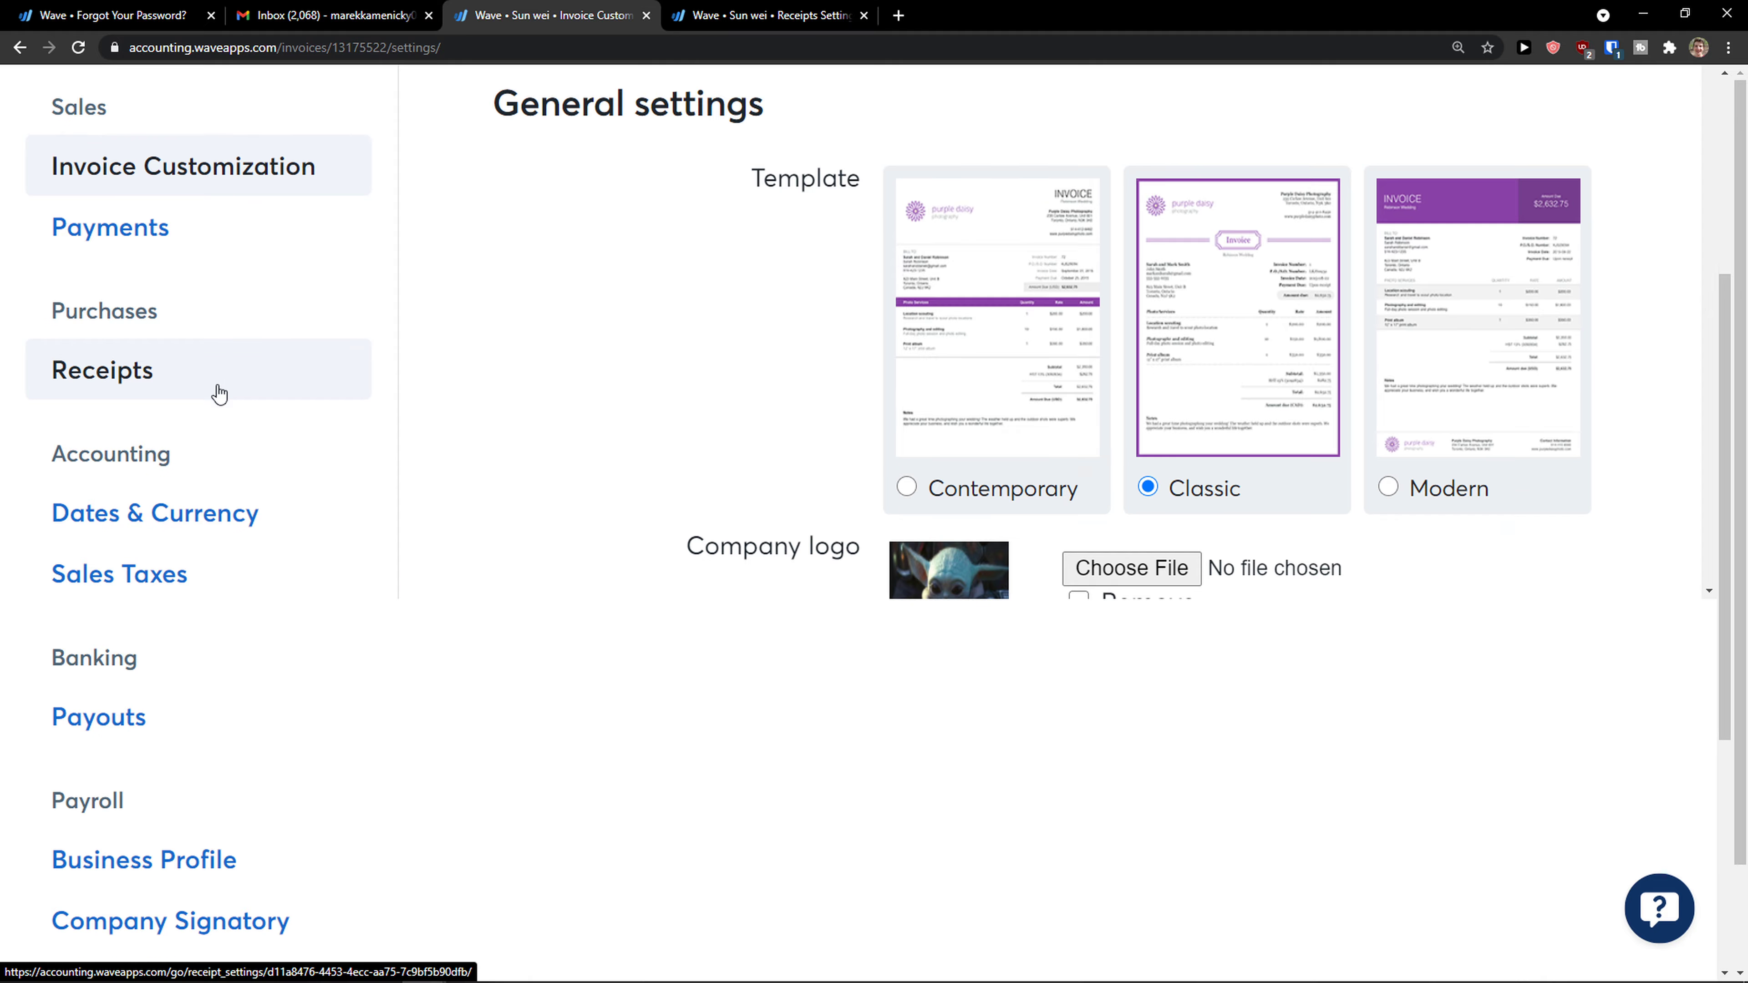
{"action": "left_click", "coordinate": [263, 441]}
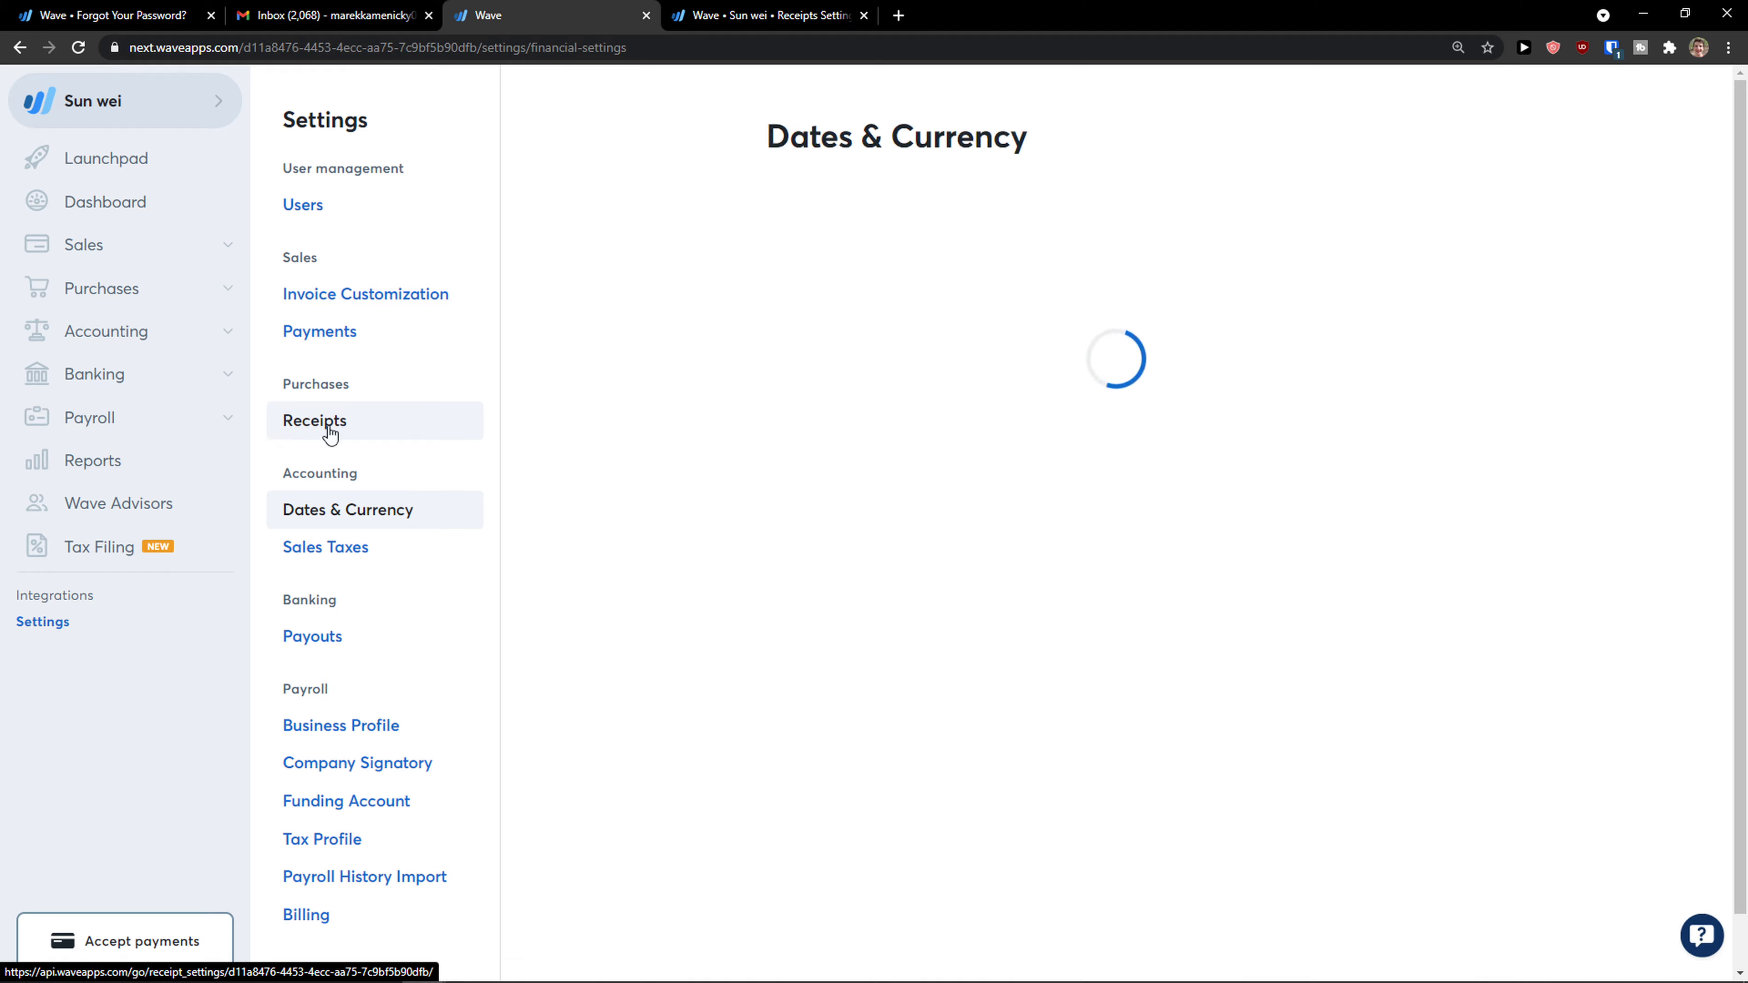
{"action": "key", "text": "ctrl+plus"}
{"action": "key", "text": "ctrl+plus"}
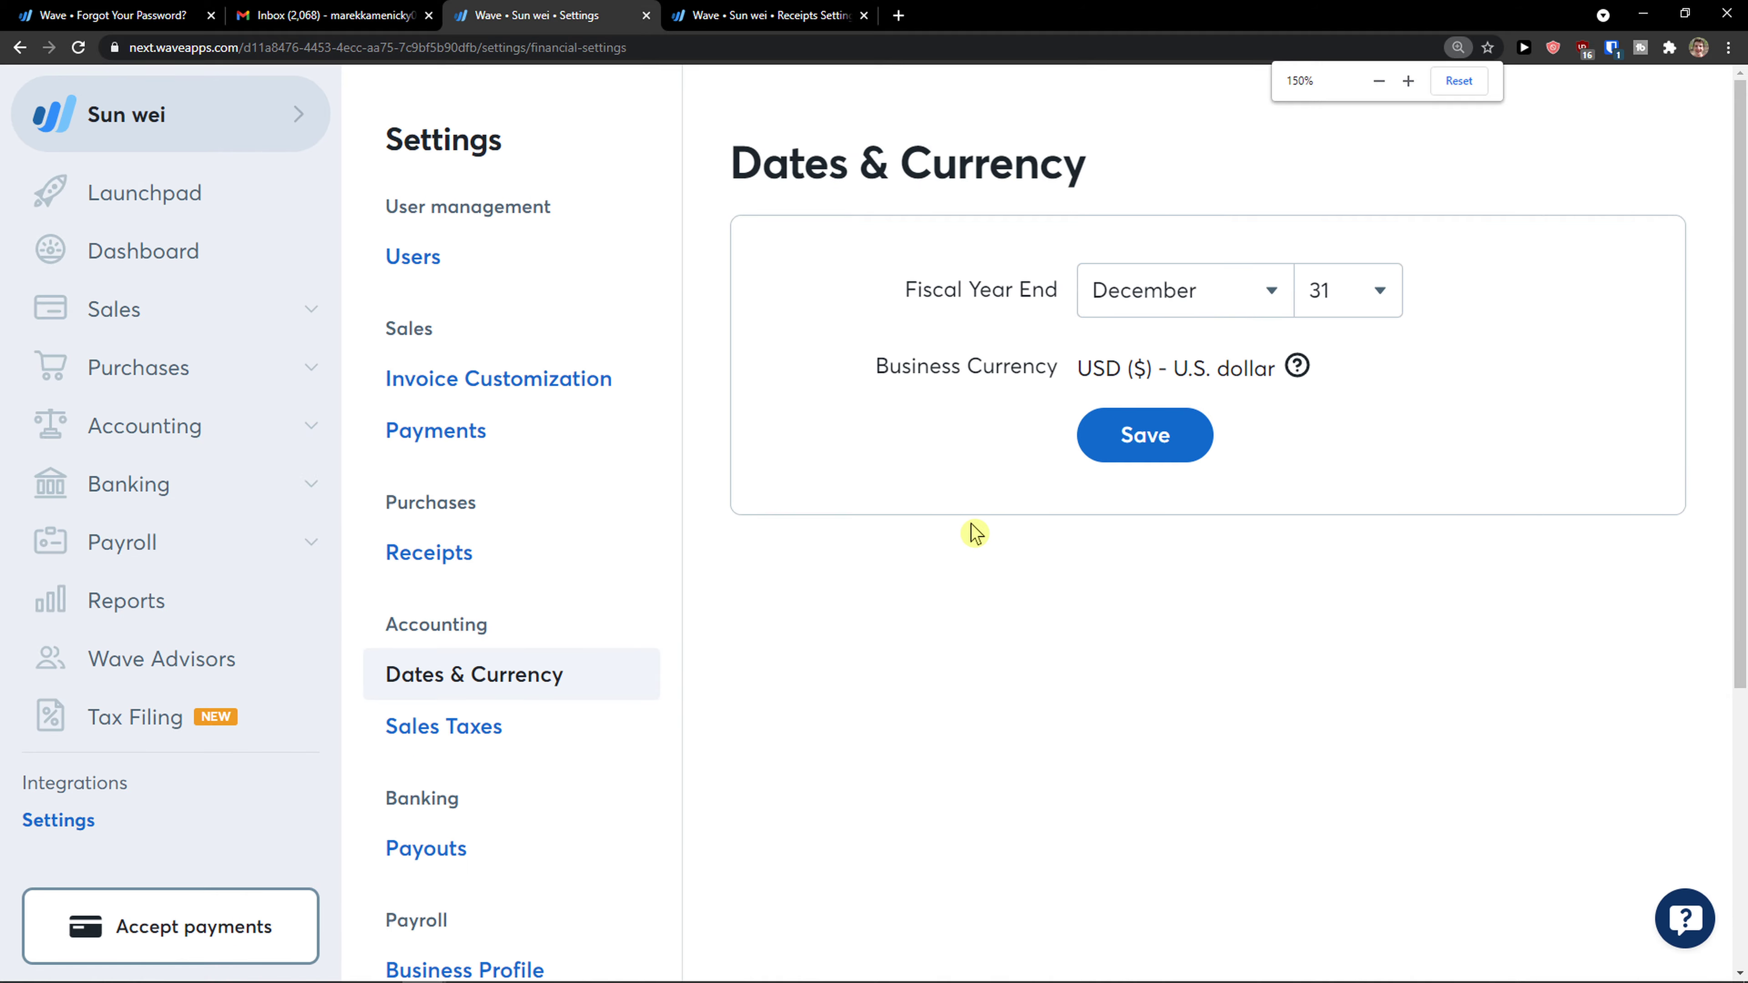
{"action": "scroll", "coordinate": [1231, 393], "scroll_direction": "down", "scroll_amount": 1}
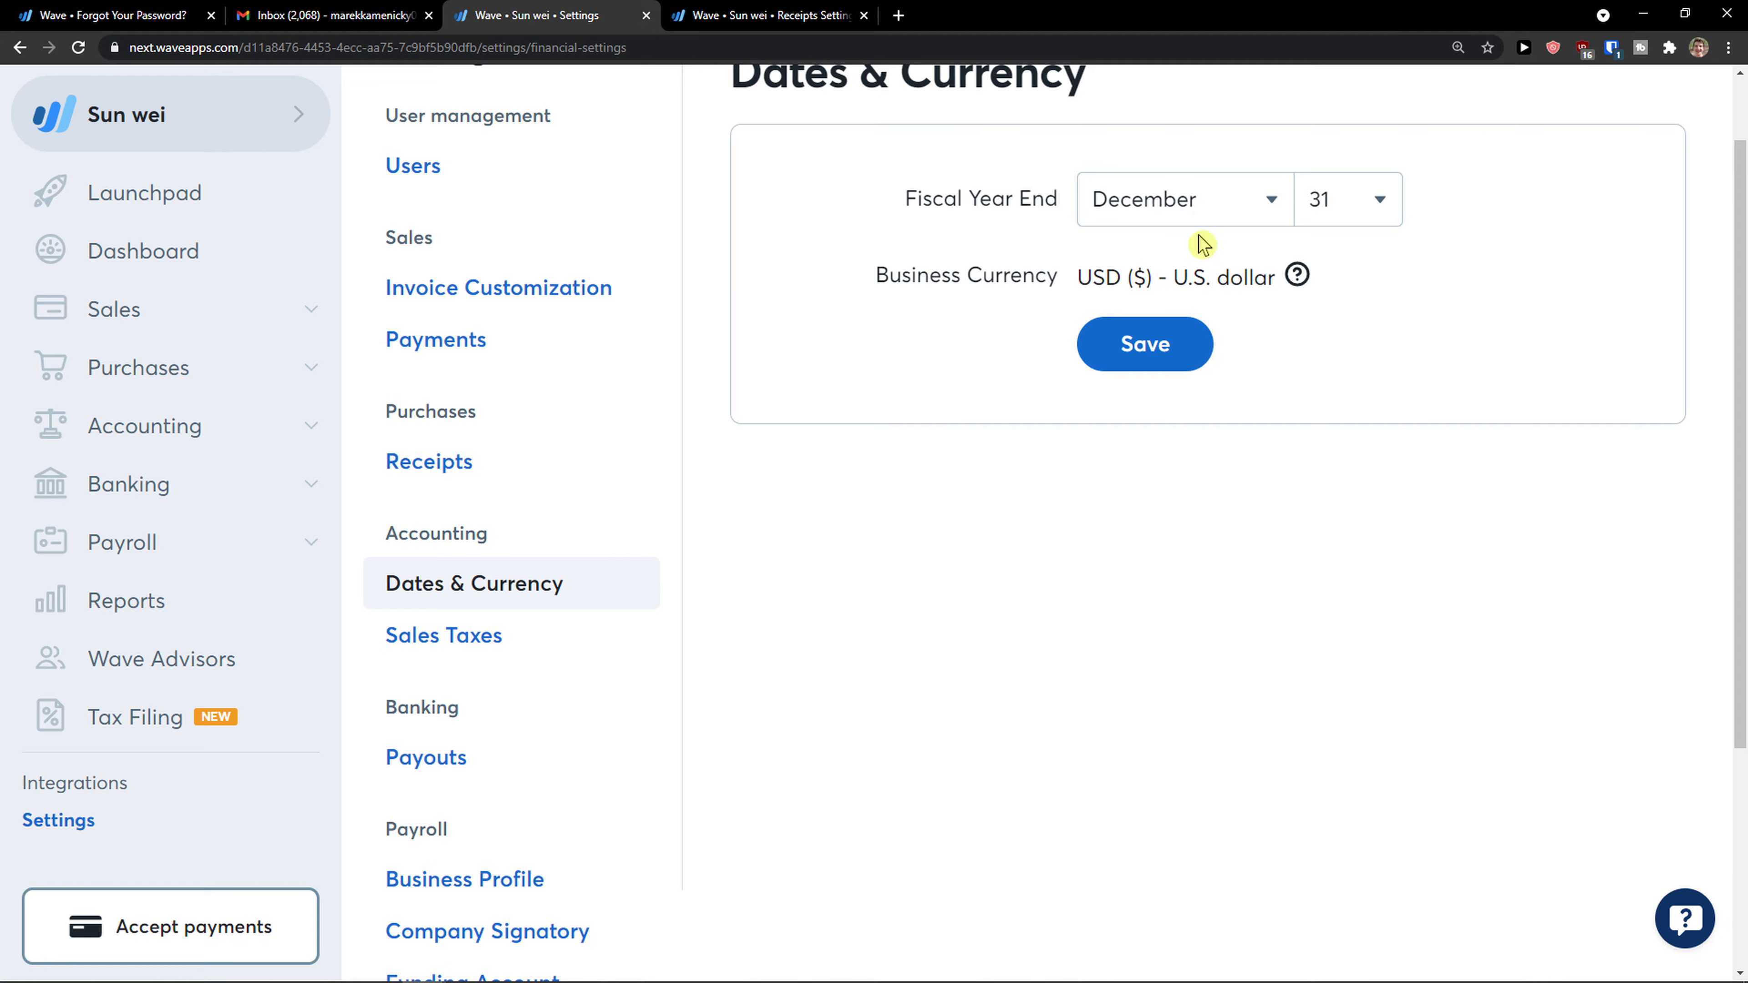
Open a blank sales tax form from the Sales Taxes settings and look over its fields.
{"action": "left_click", "coordinate": [553, 635]}
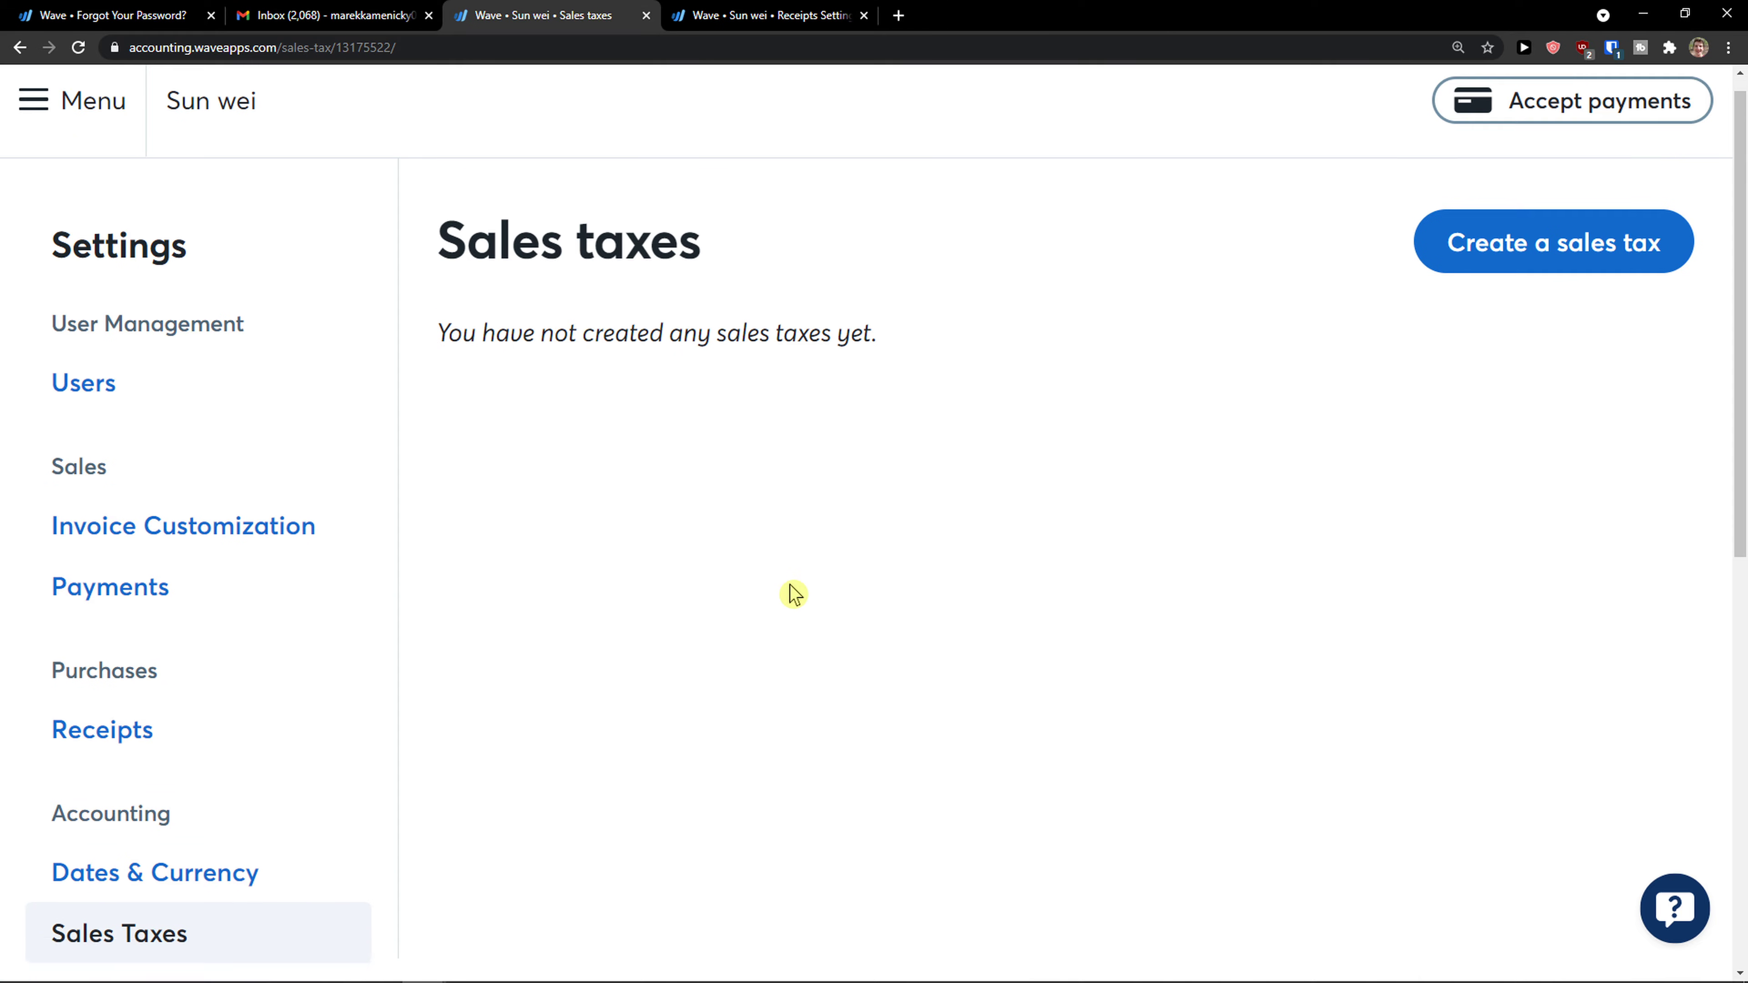
{"action": "scroll", "coordinate": [789, 594], "scroll_direction": "down", "scroll_amount": 1}
{"action": "scroll", "coordinate": [788, 588], "scroll_direction": "up", "scroll_amount": 2}
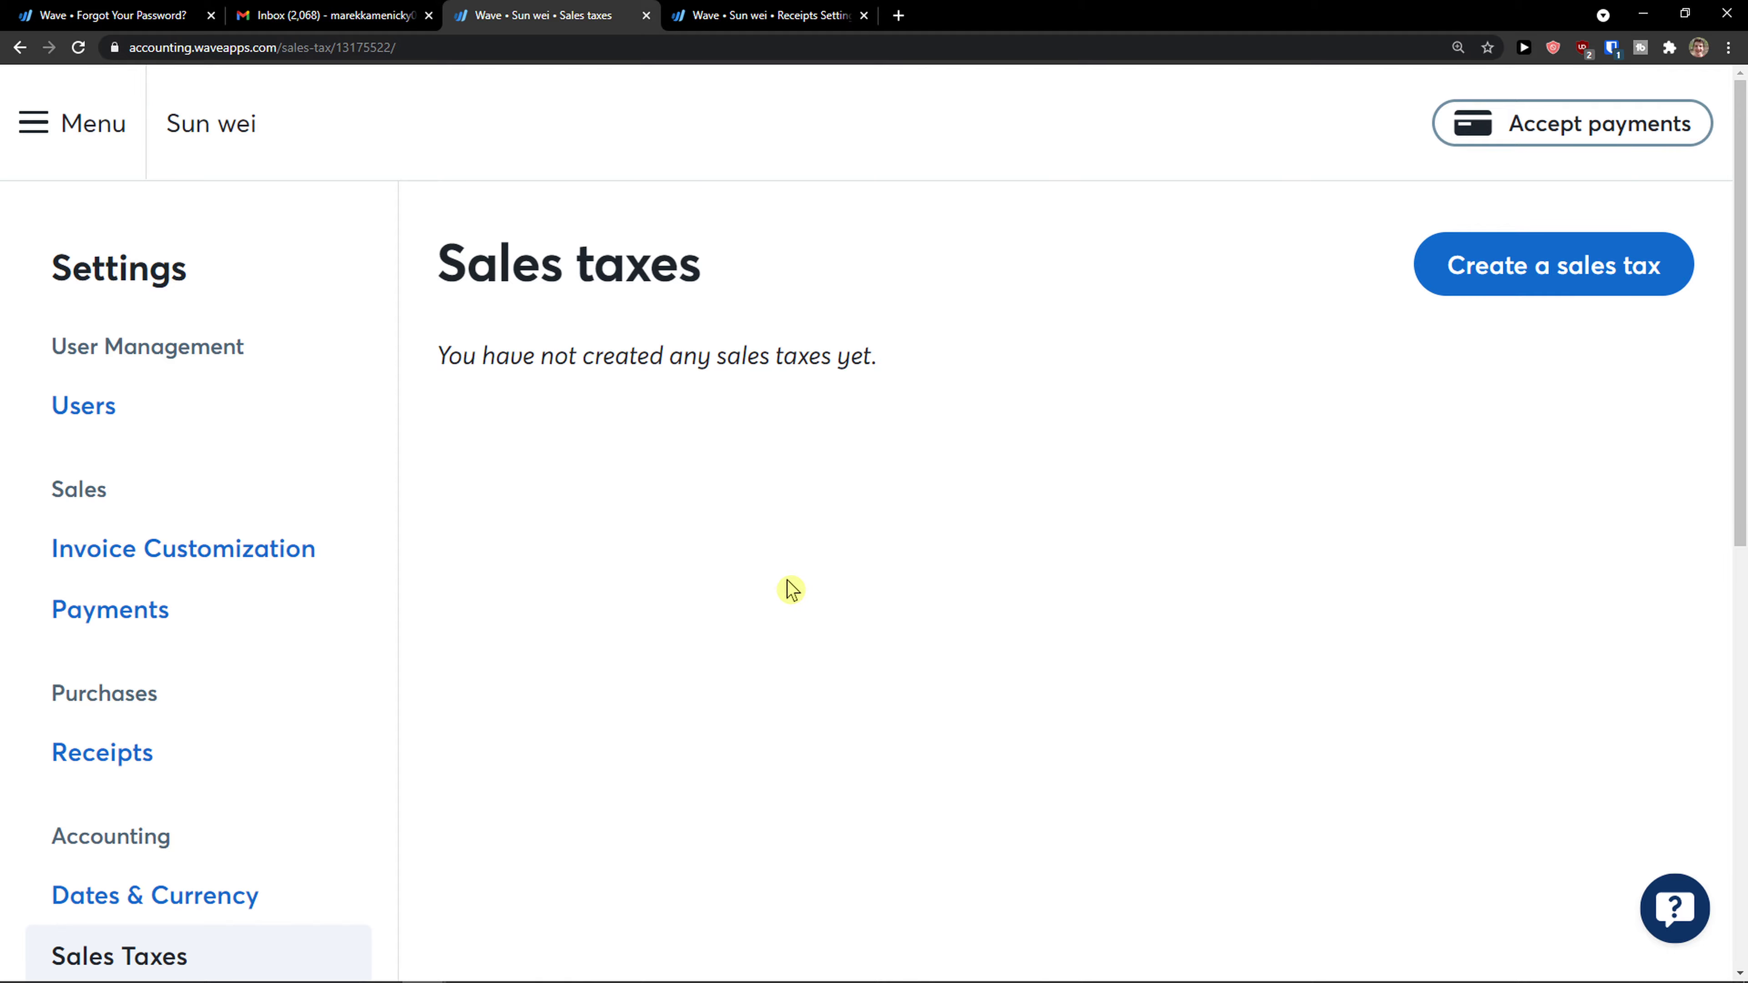
{"action": "left_click", "coordinate": [1469, 290]}
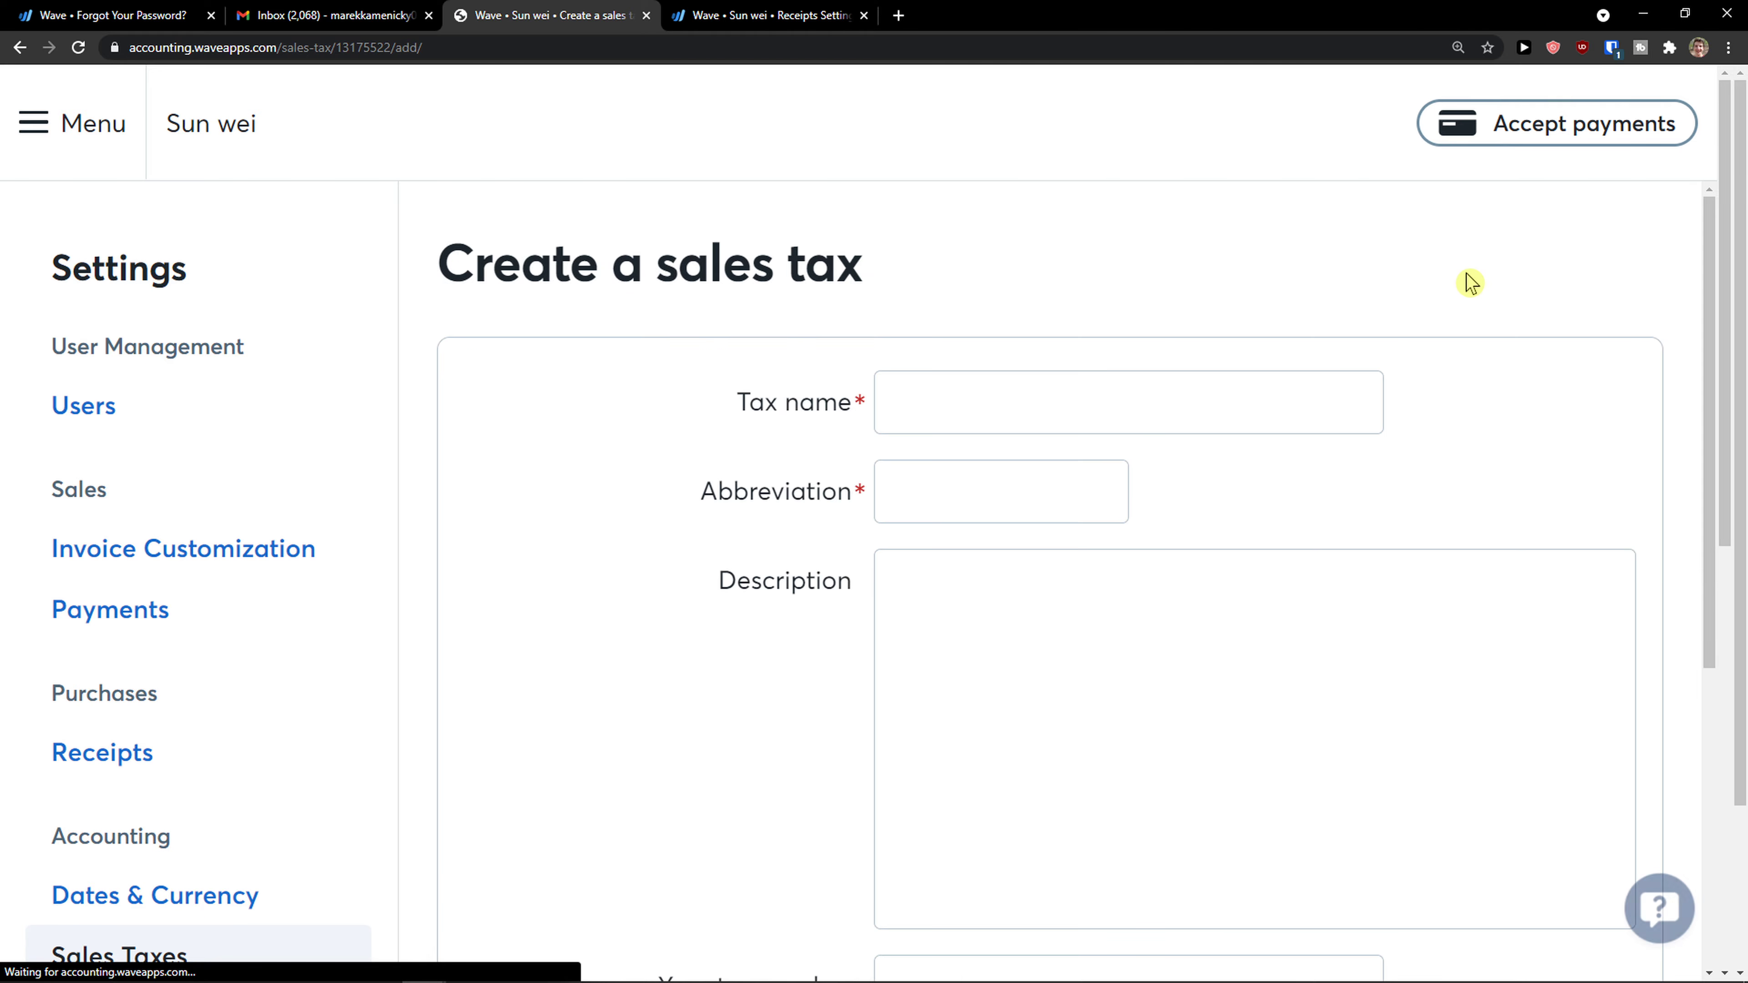
{"action": "scroll", "coordinate": [1018, 457], "scroll_direction": "down", "scroll_amount": 5}
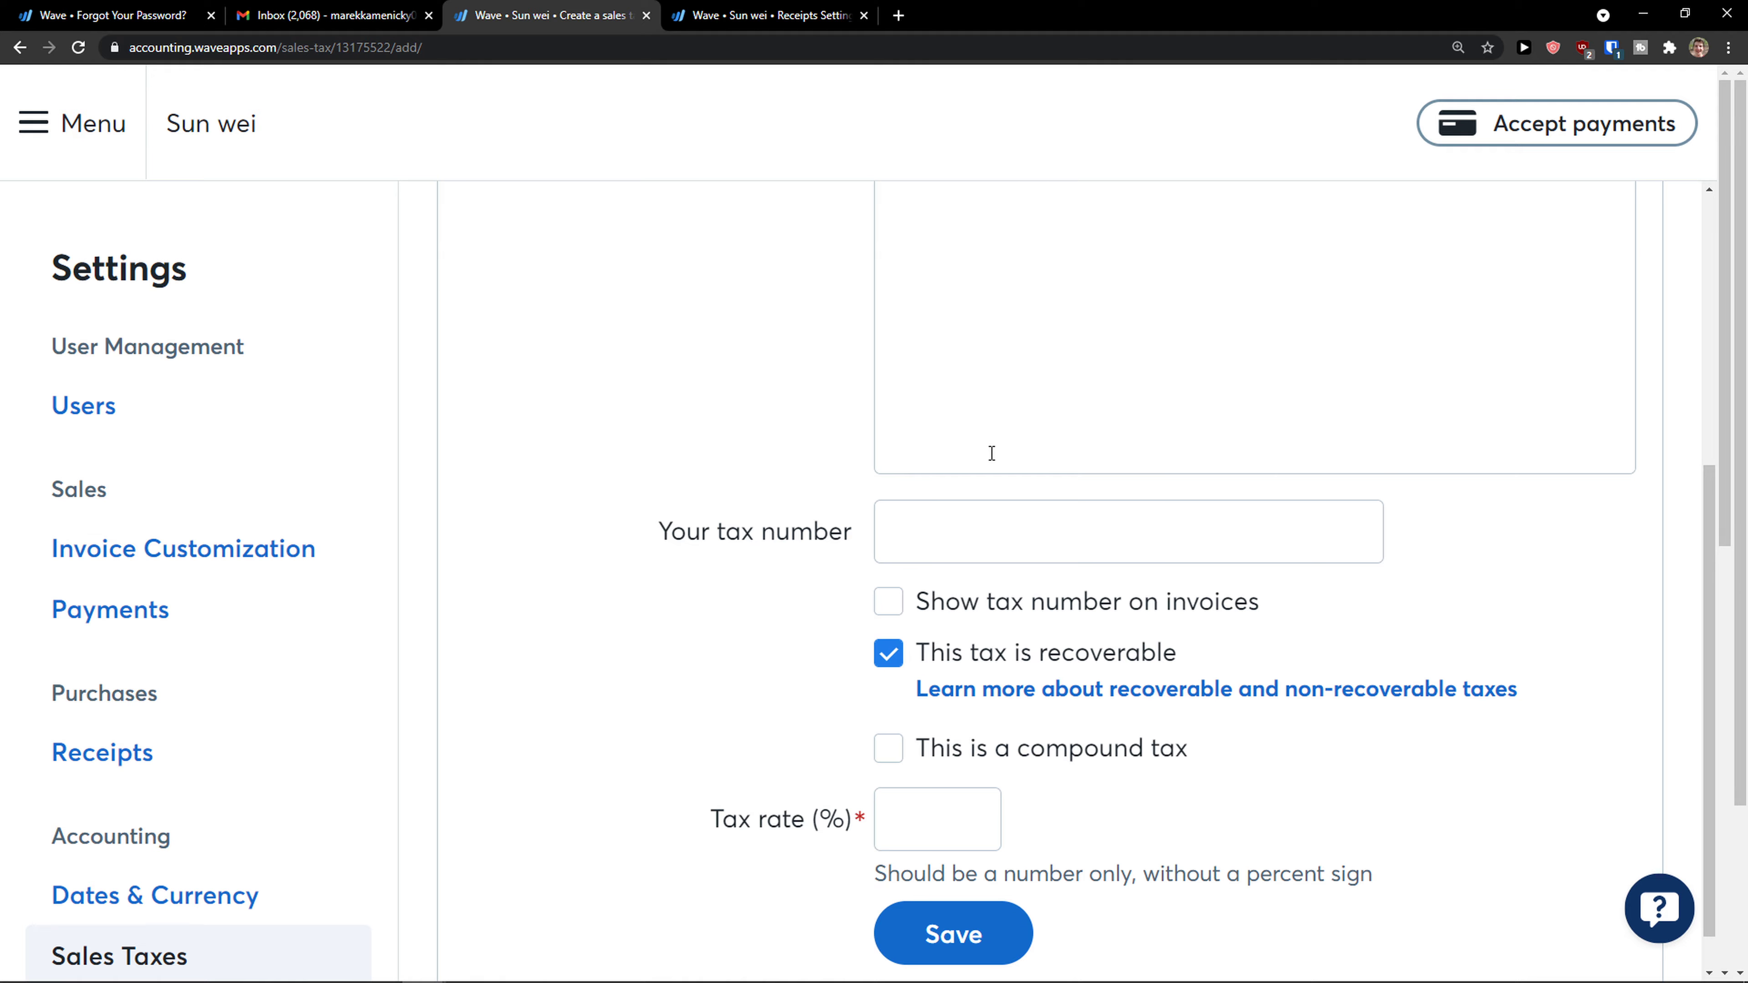
{"action": "scroll", "coordinate": [978, 452], "scroll_direction": "down", "scroll_amount": 1}
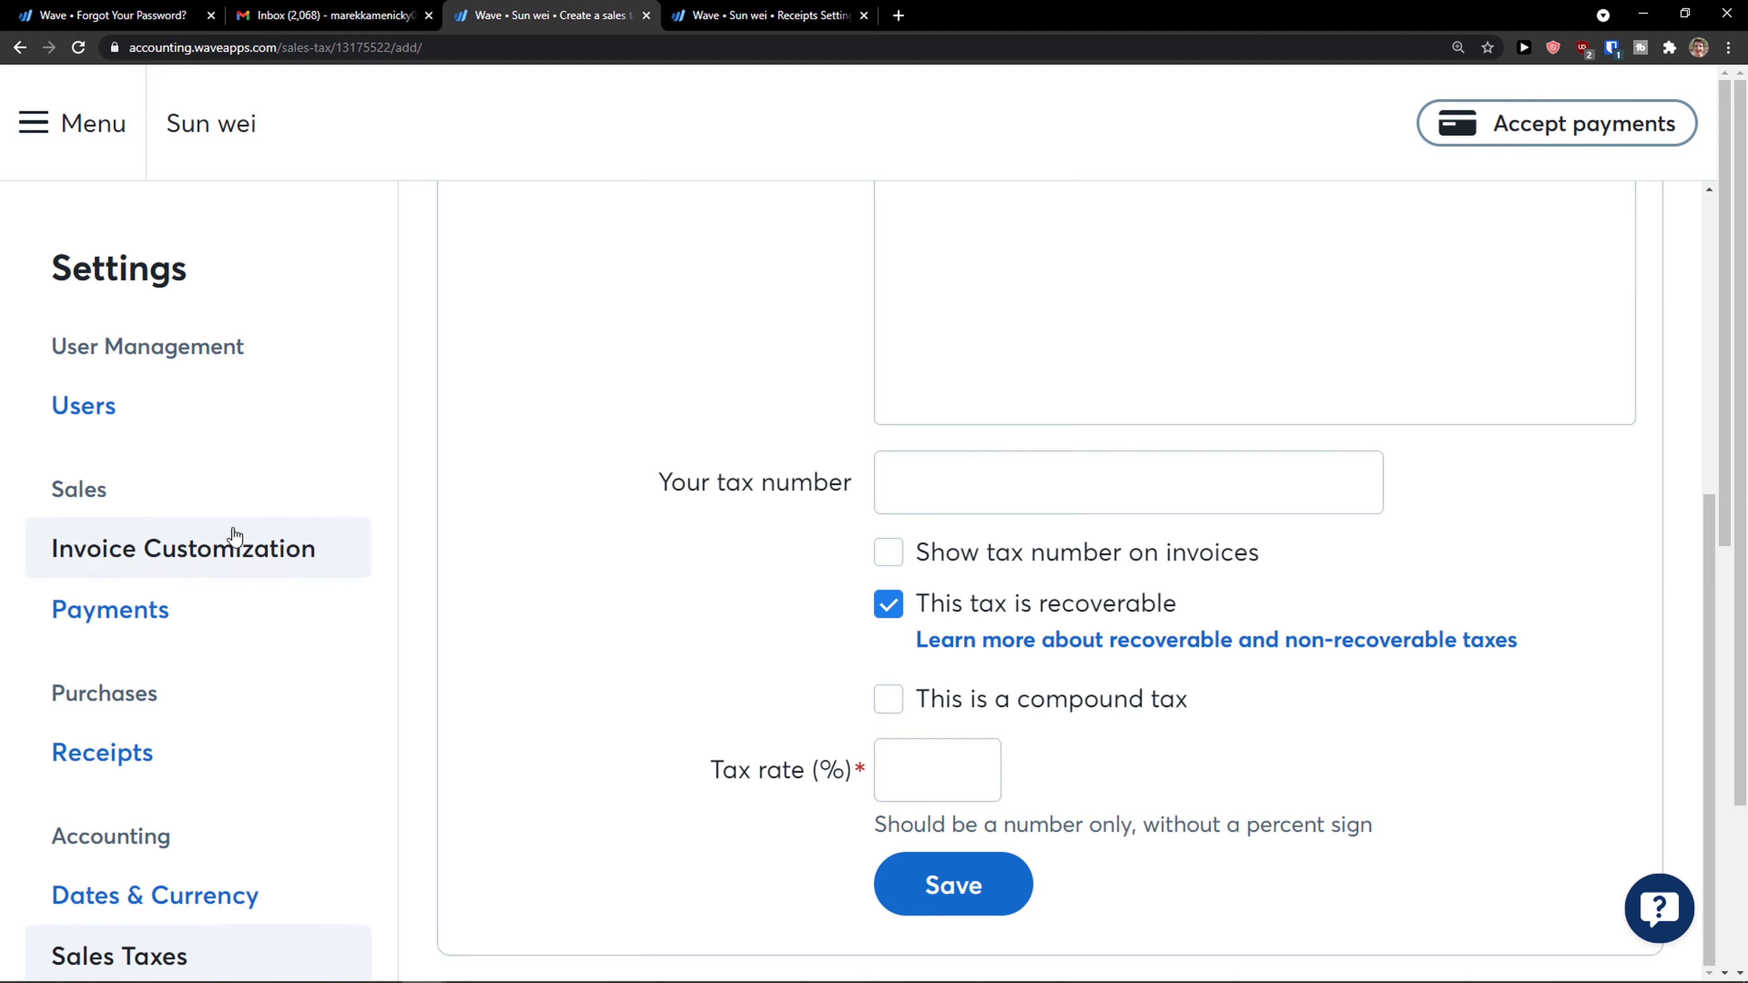
{"action": "scroll", "coordinate": [247, 537], "scroll_direction": "down", "scroll_amount": 2}
{"action": "scroll", "coordinate": [798, 537], "scroll_direction": "up", "scroll_amount": 2}
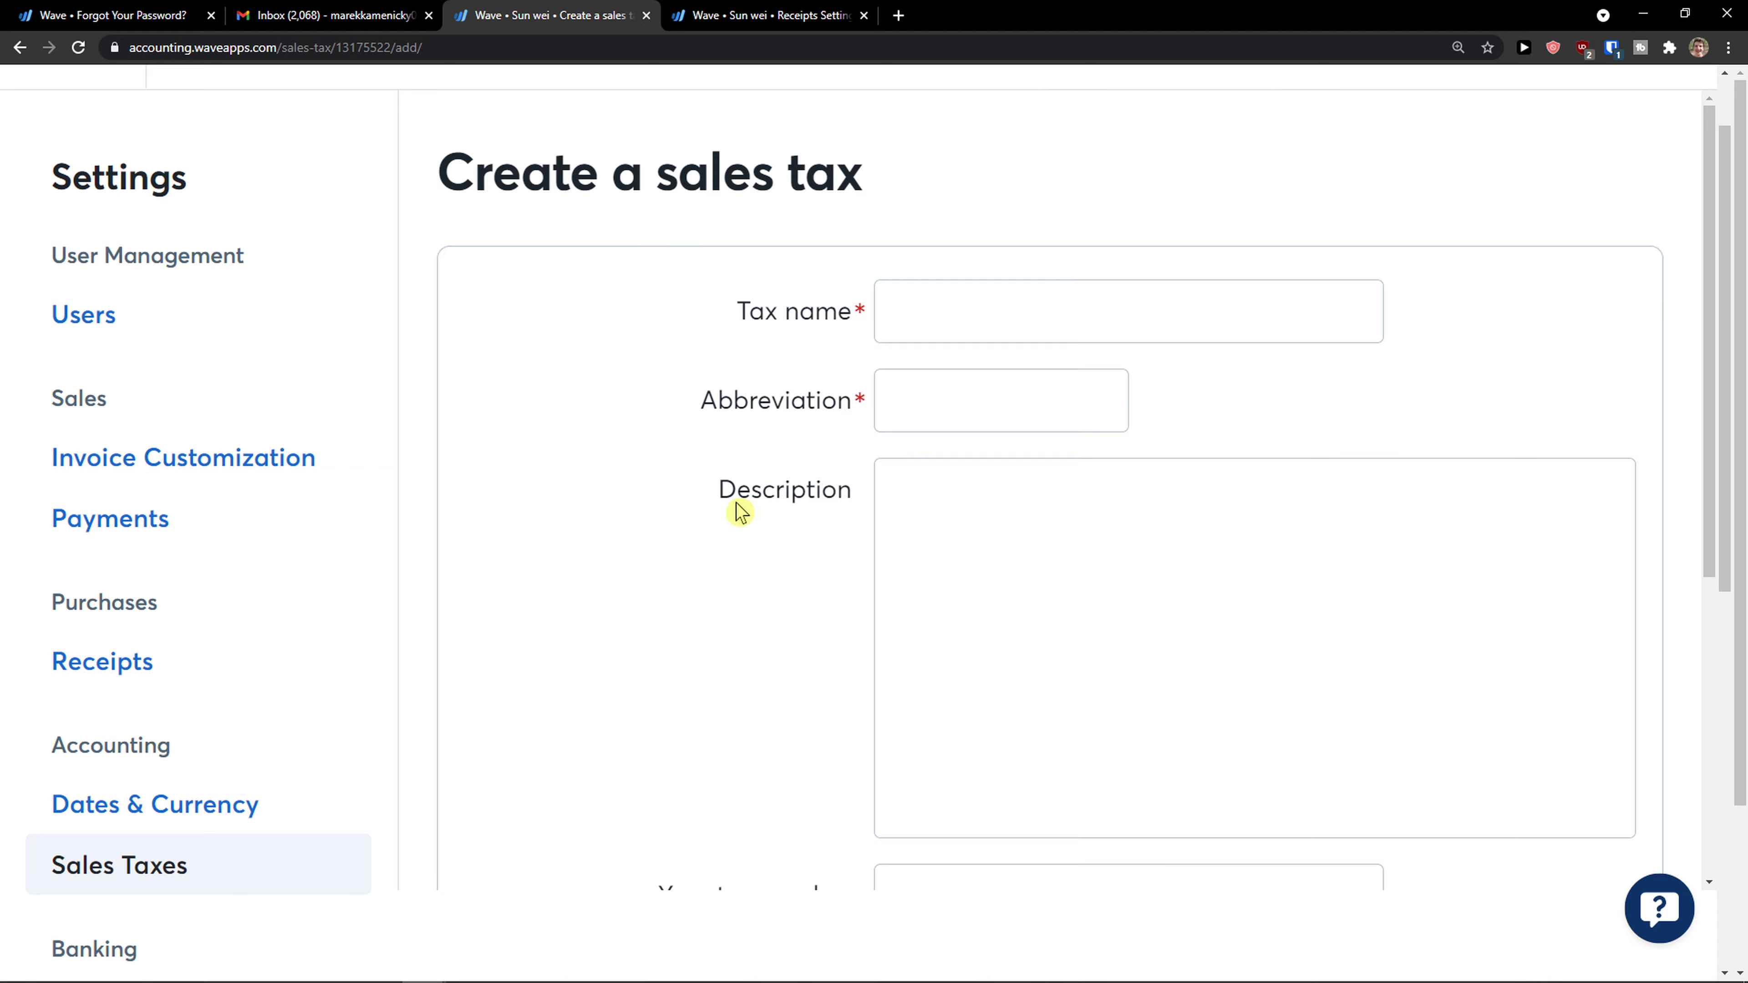
Examine the tax name, abbreviation, description, tax number and tax rate fields on the sales tax form.
{"action": "left_click_drag", "start_coordinate": [671, 313], "coordinate": [820, 336]}
{"action": "left_click_drag", "start_coordinate": [662, 402], "coordinate": [861, 413]}
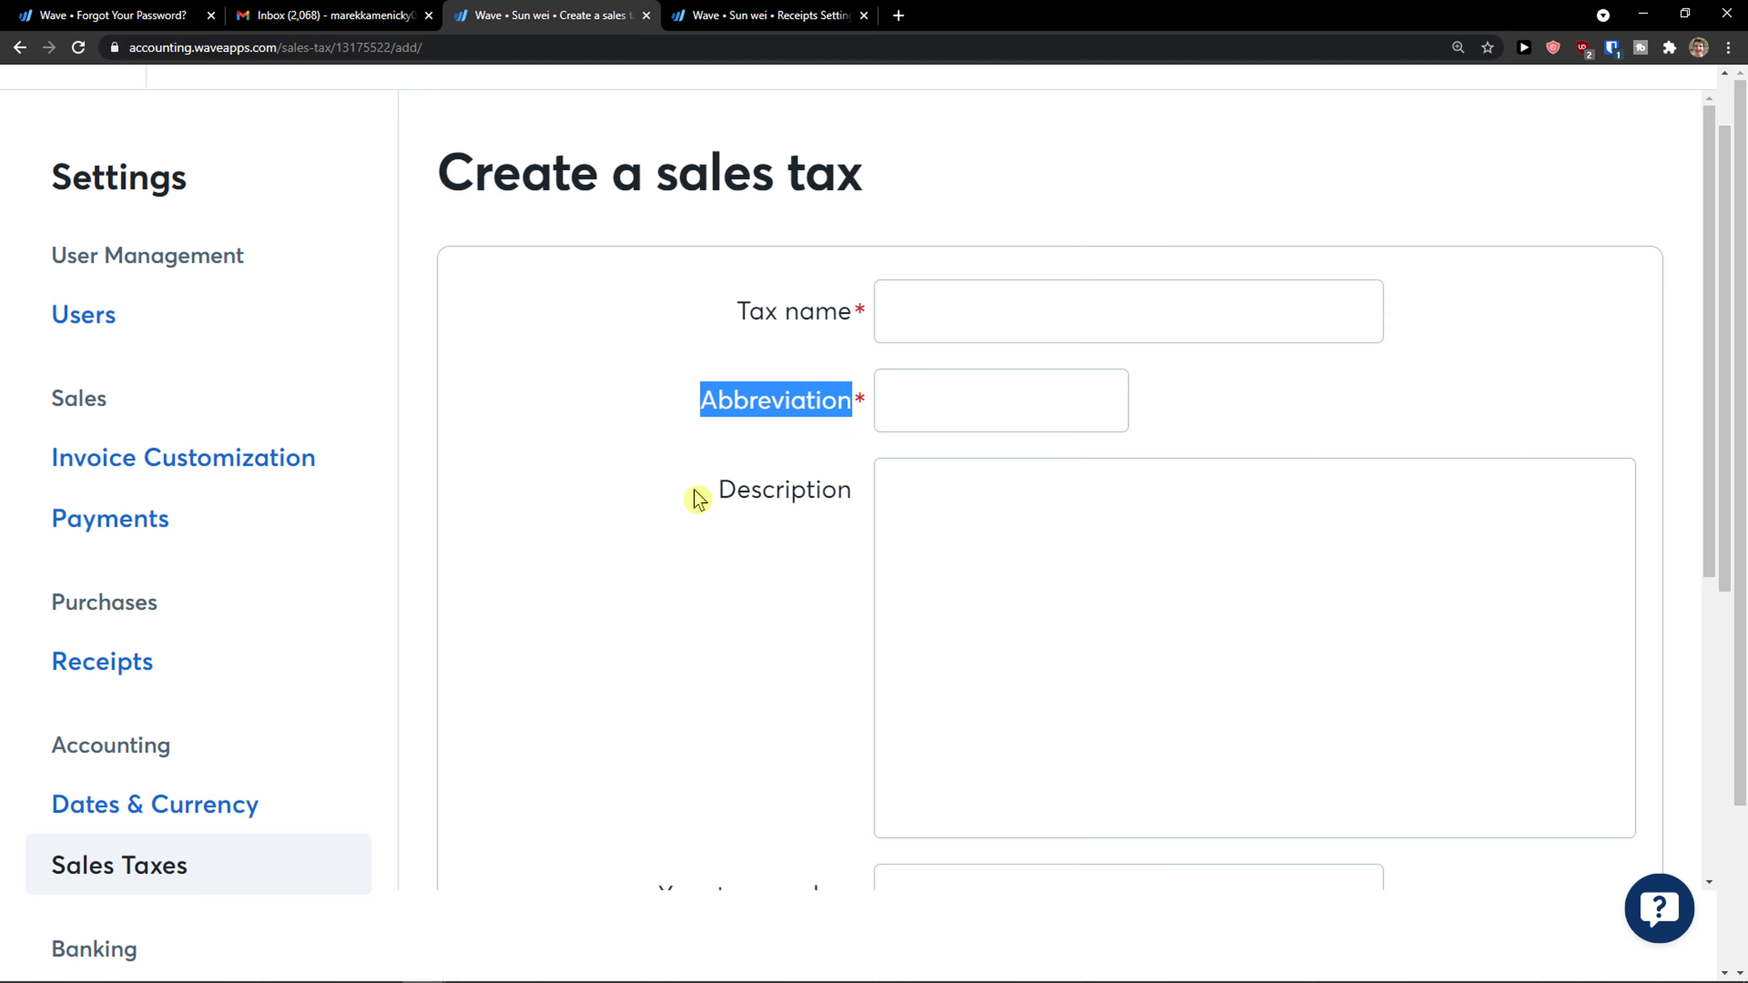
{"action": "left_click_drag", "start_coordinate": [692, 490], "coordinate": [857, 506]}
{"action": "scroll", "coordinate": [799, 537], "scroll_direction": "down", "scroll_amount": 5}
{"action": "left_click_drag", "start_coordinate": [653, 531], "coordinate": [726, 573]}
{"action": "scroll", "coordinate": [726, 574], "scroll_direction": "down", "scroll_amount": 7}
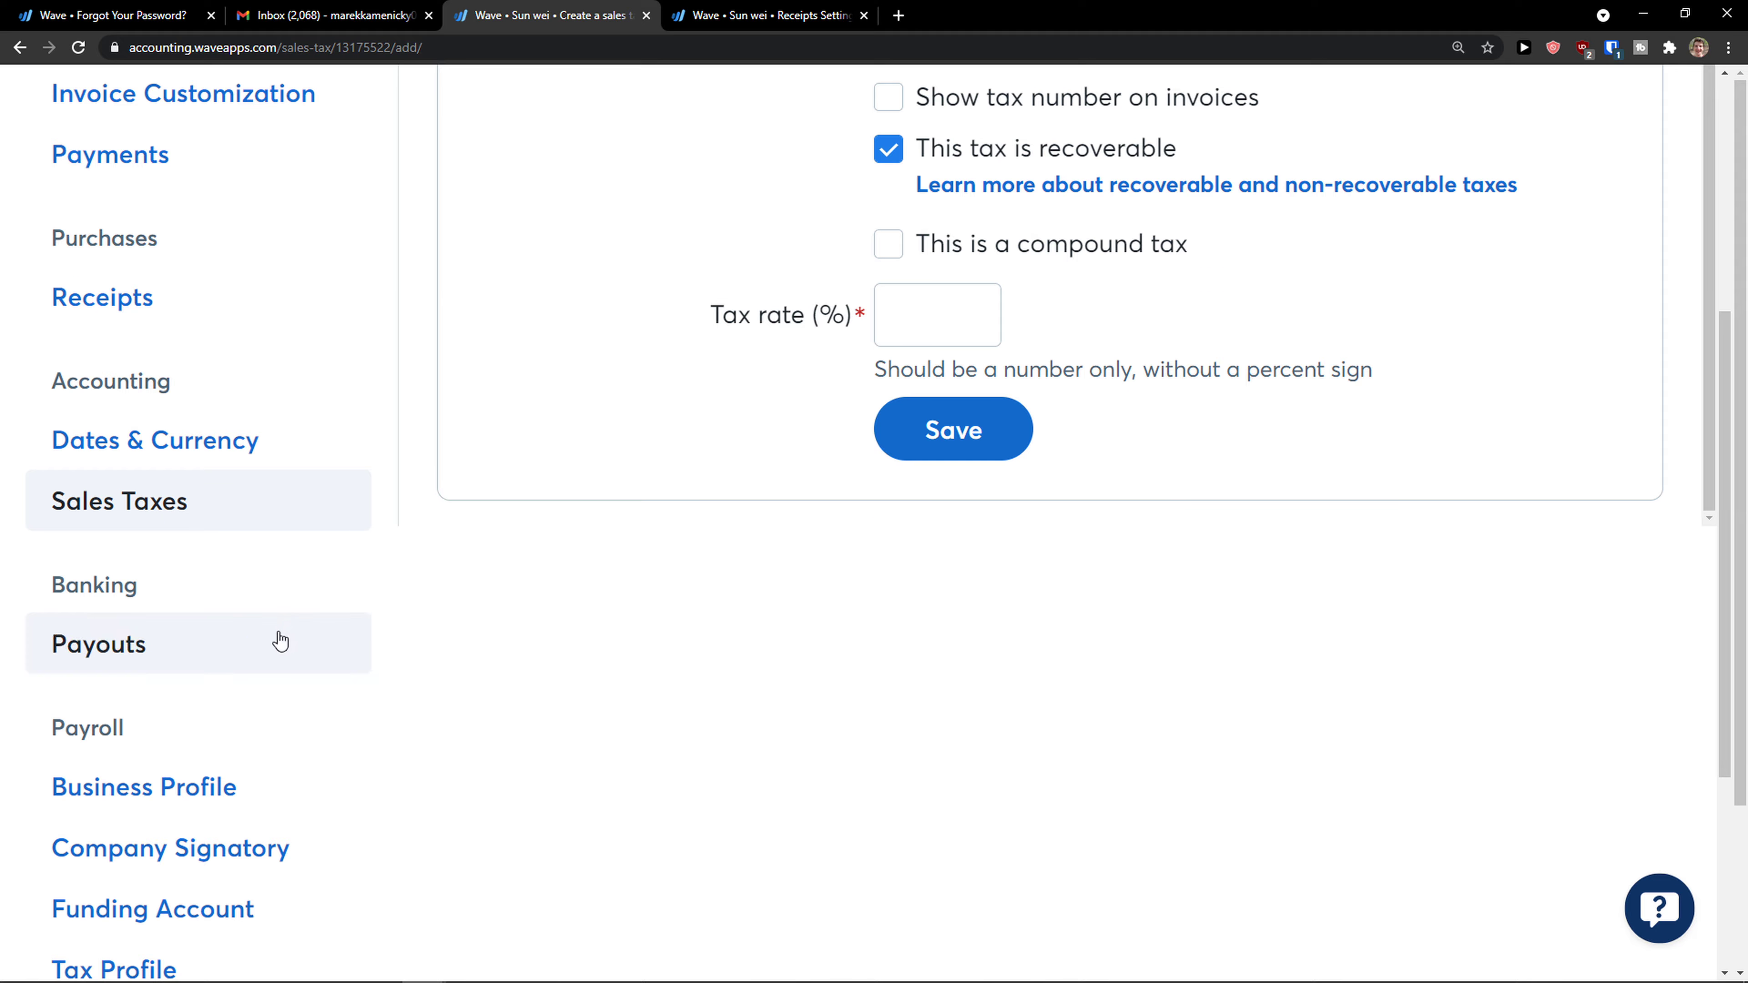
Open the Banking Payouts settings and look over the credit card and bank payment options.
{"action": "left_click", "coordinate": [260, 636]}
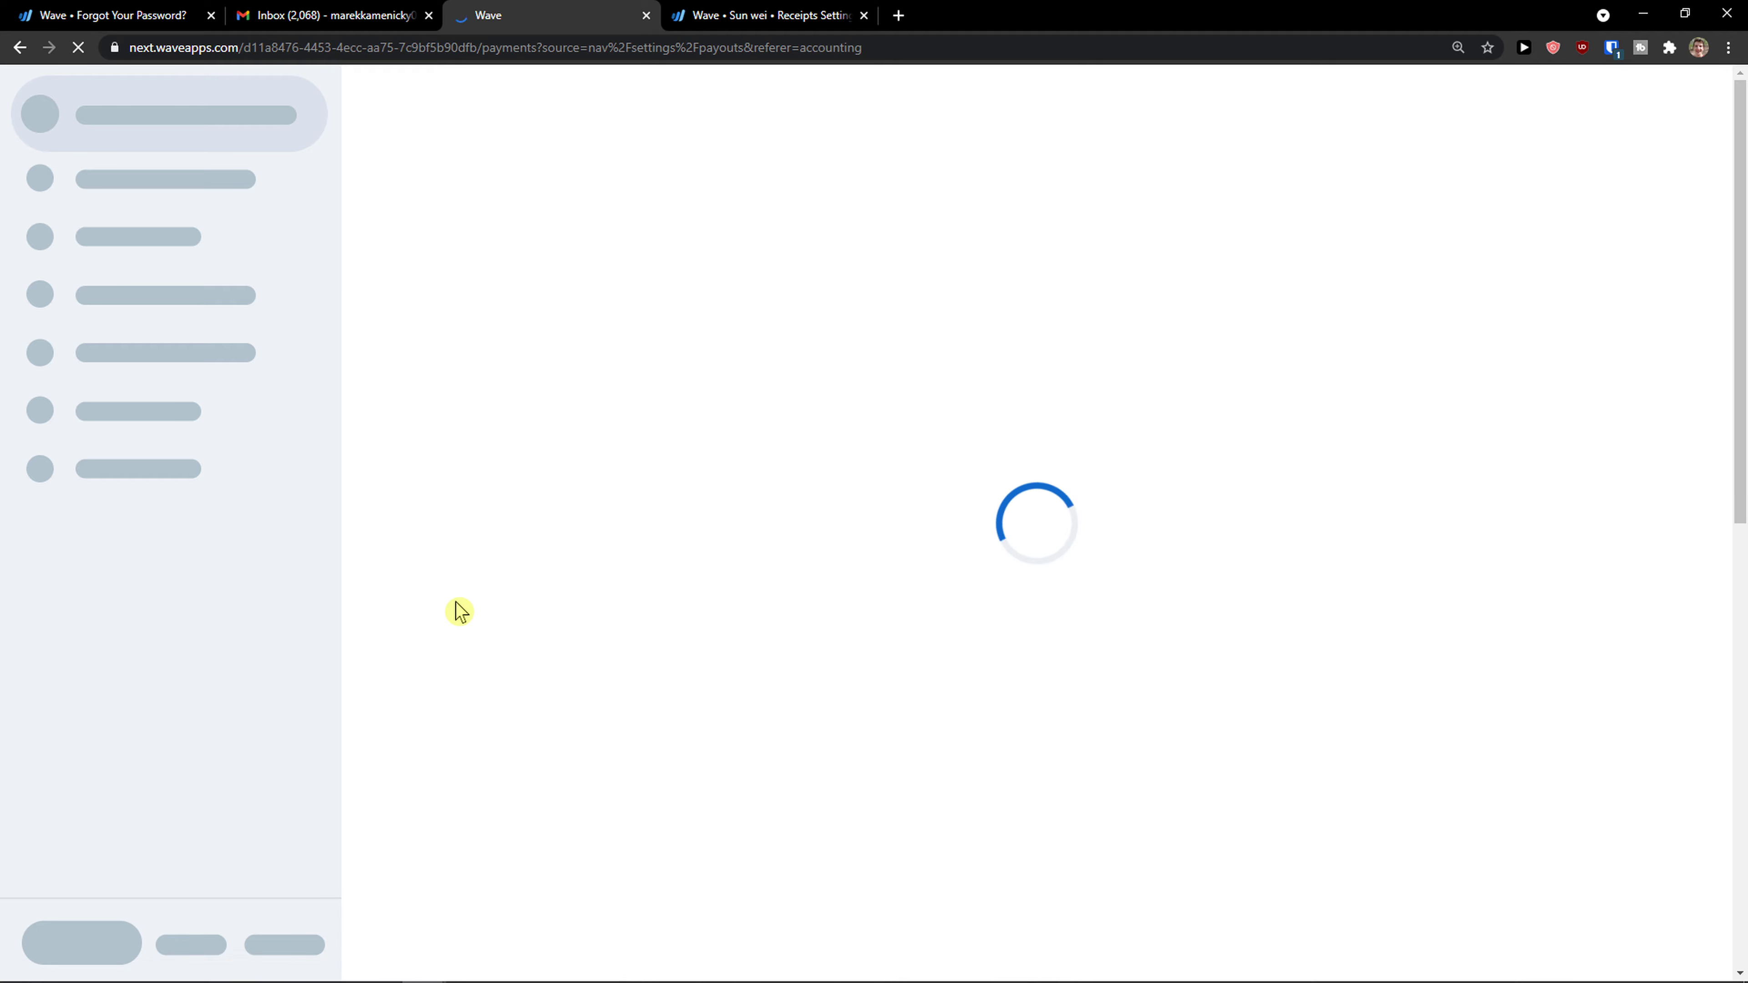
{"action": "scroll", "coordinate": [454, 609], "scroll_direction": "down", "scroll_amount": 3}
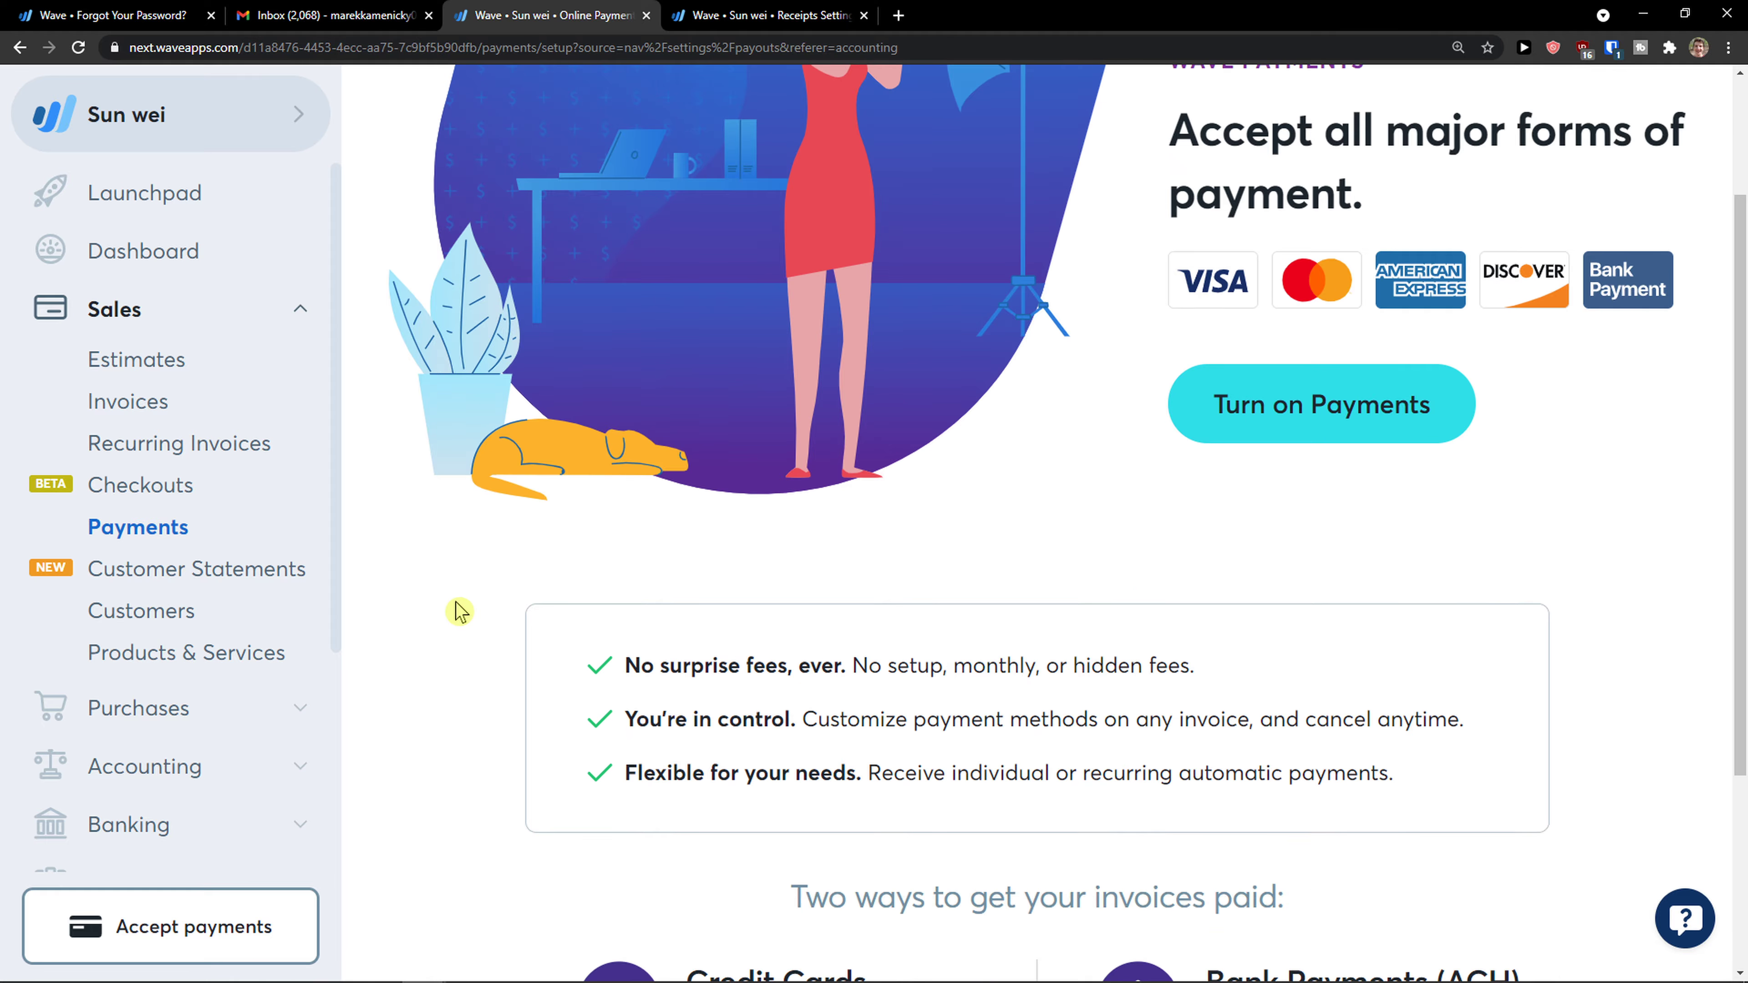
{"action": "scroll", "coordinate": [246, 606], "scroll_direction": "down", "scroll_amount": 4}
{"action": "scroll", "coordinate": [397, 611], "scroll_direction": "down", "scroll_amount": 3}
{"action": "scroll", "coordinate": [275, 689], "scroll_direction": "down", "scroll_amount": 2}
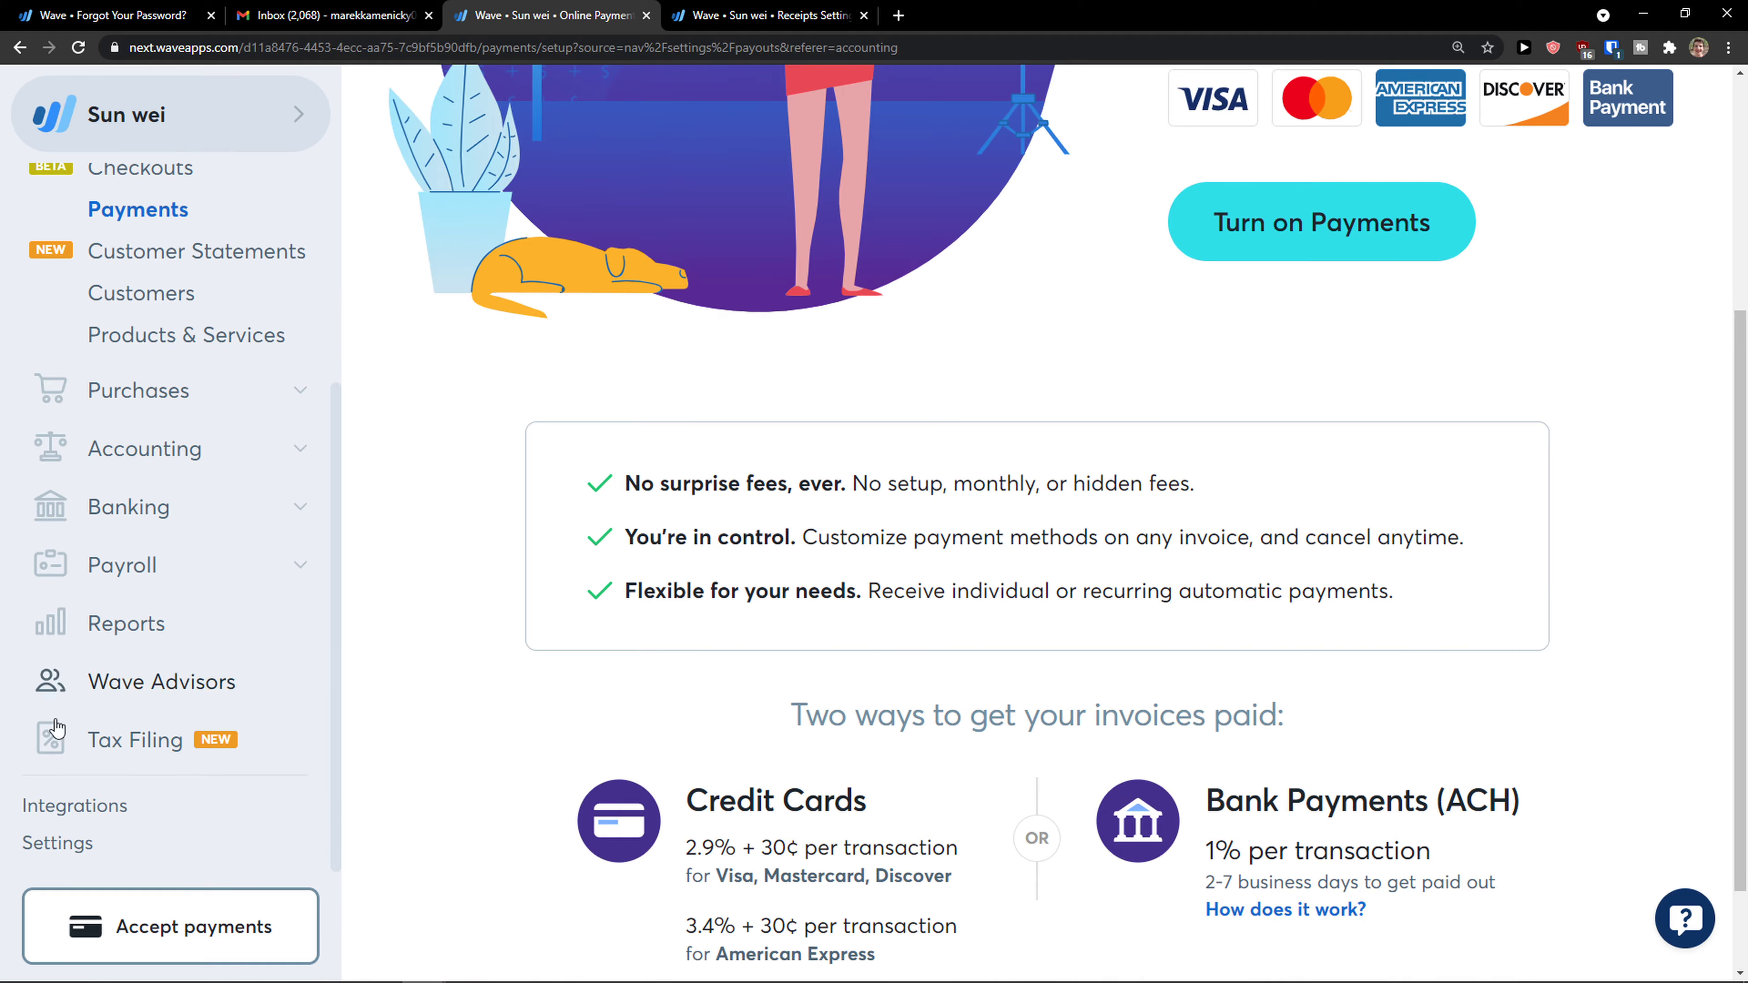
Return to the settings, review the list of payroll settings, and open the payroll Business Profile.
{"action": "left_click", "coordinate": [59, 853]}
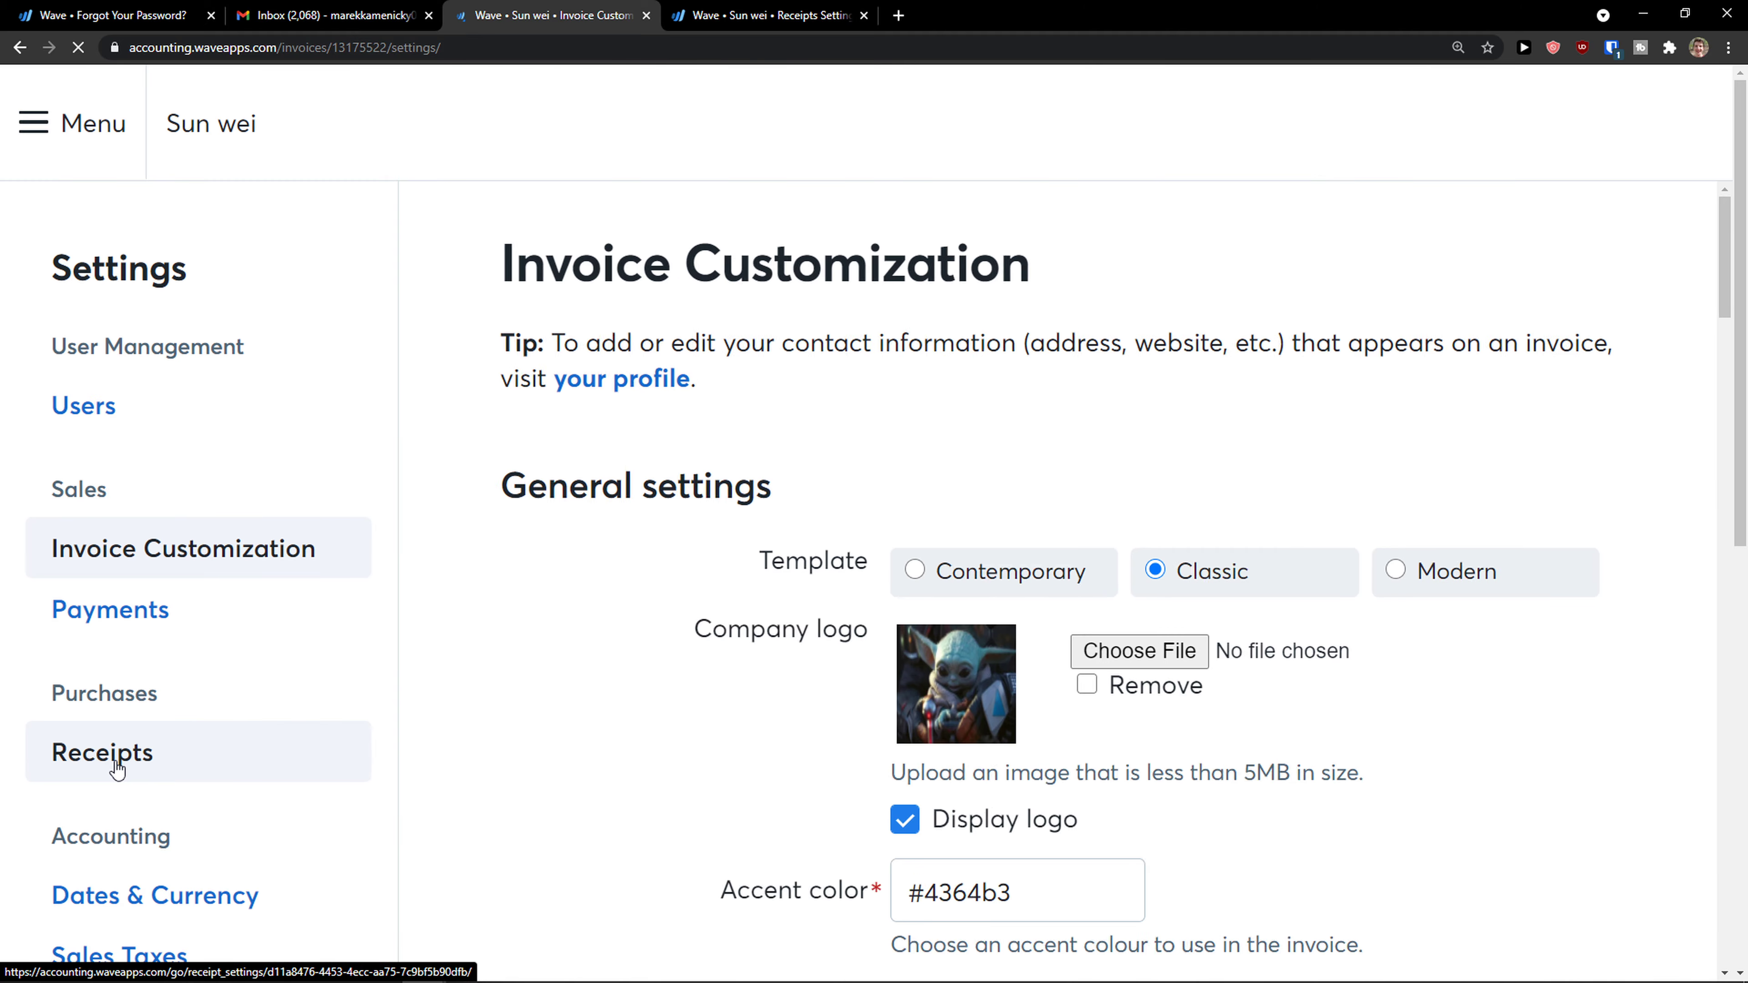
{"action": "scroll", "coordinate": [117, 767], "scroll_direction": "down", "scroll_amount": 6}
{"action": "scroll", "coordinate": [270, 727], "scroll_direction": "down", "scroll_amount": 4}
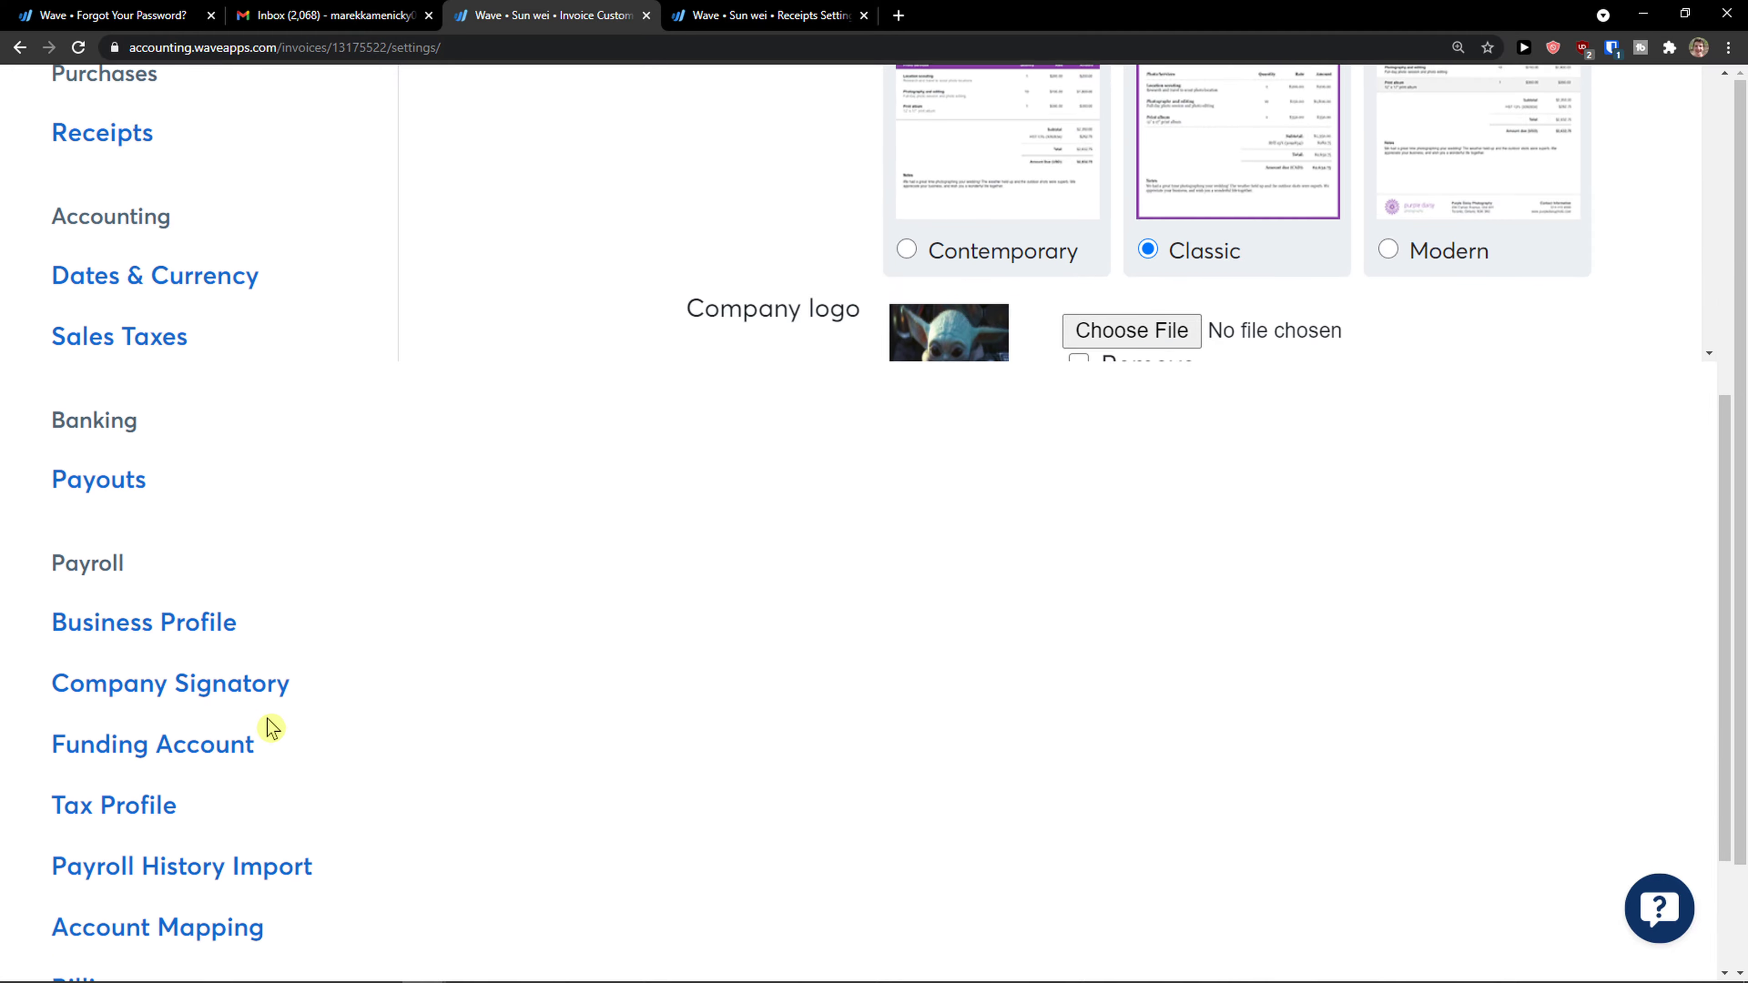
{"action": "scroll", "coordinate": [285, 584], "scroll_direction": "down", "scroll_amount": 3}
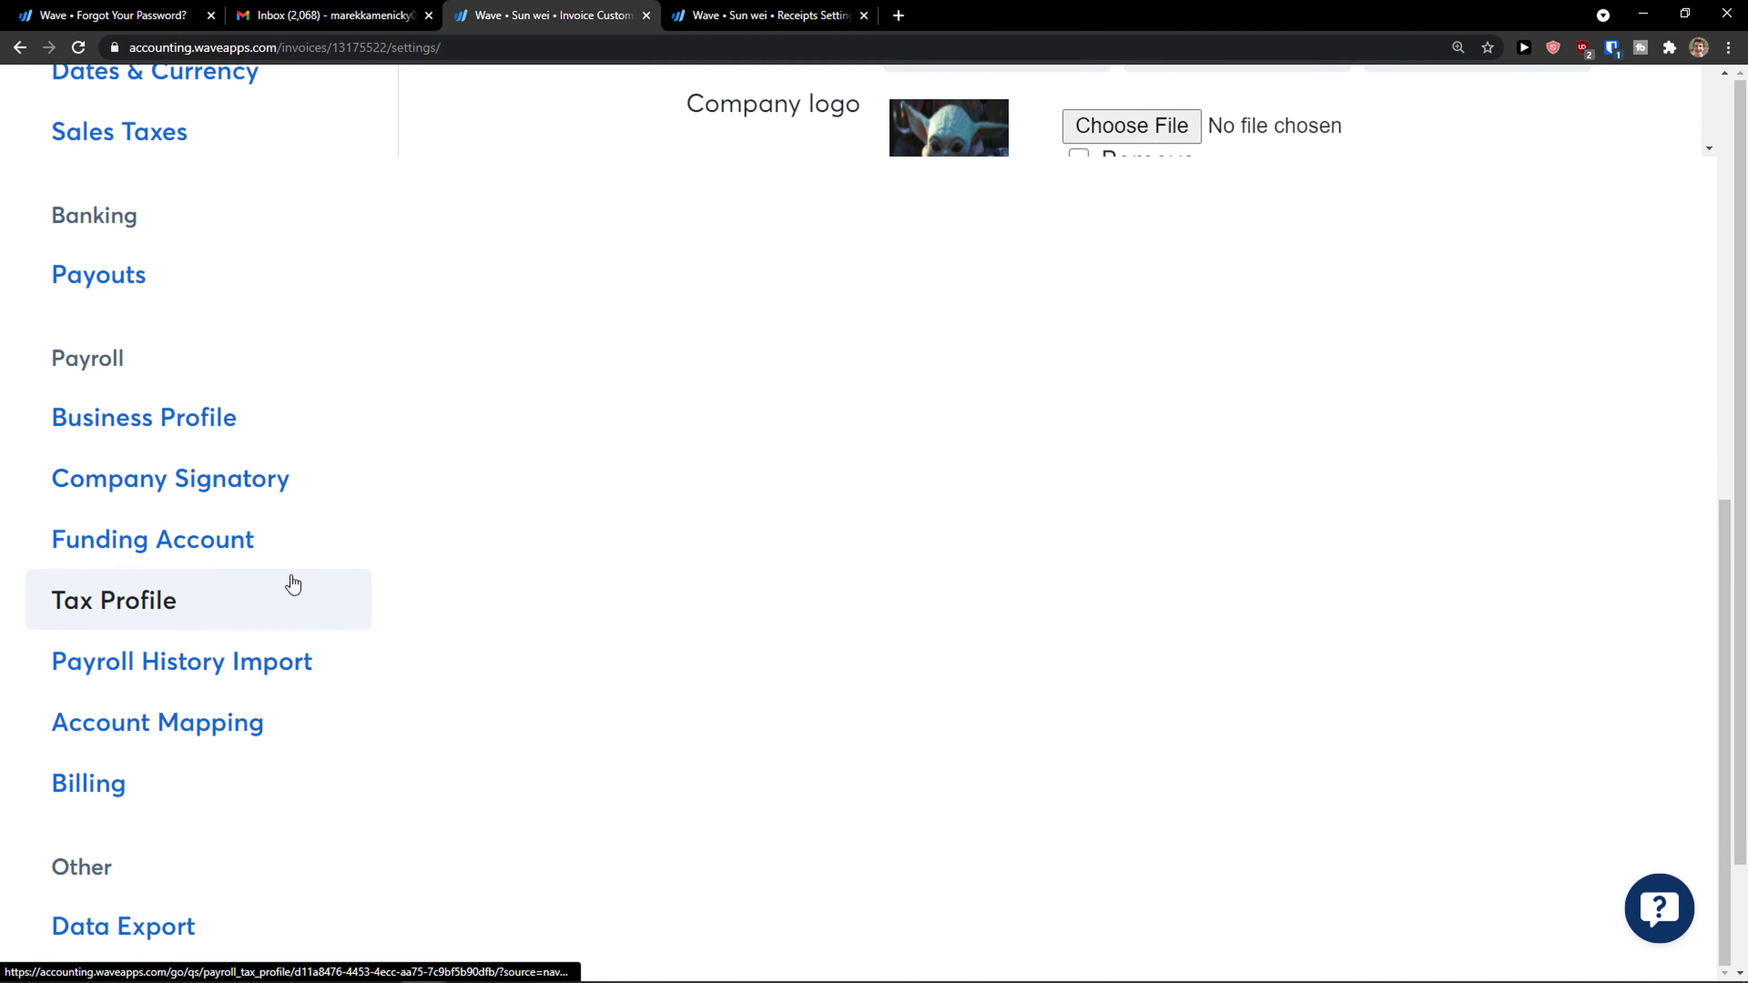
{"action": "scroll", "coordinate": [312, 578], "scroll_direction": "up", "scroll_amount": 3}
{"action": "left_click", "coordinate": [311, 529]}
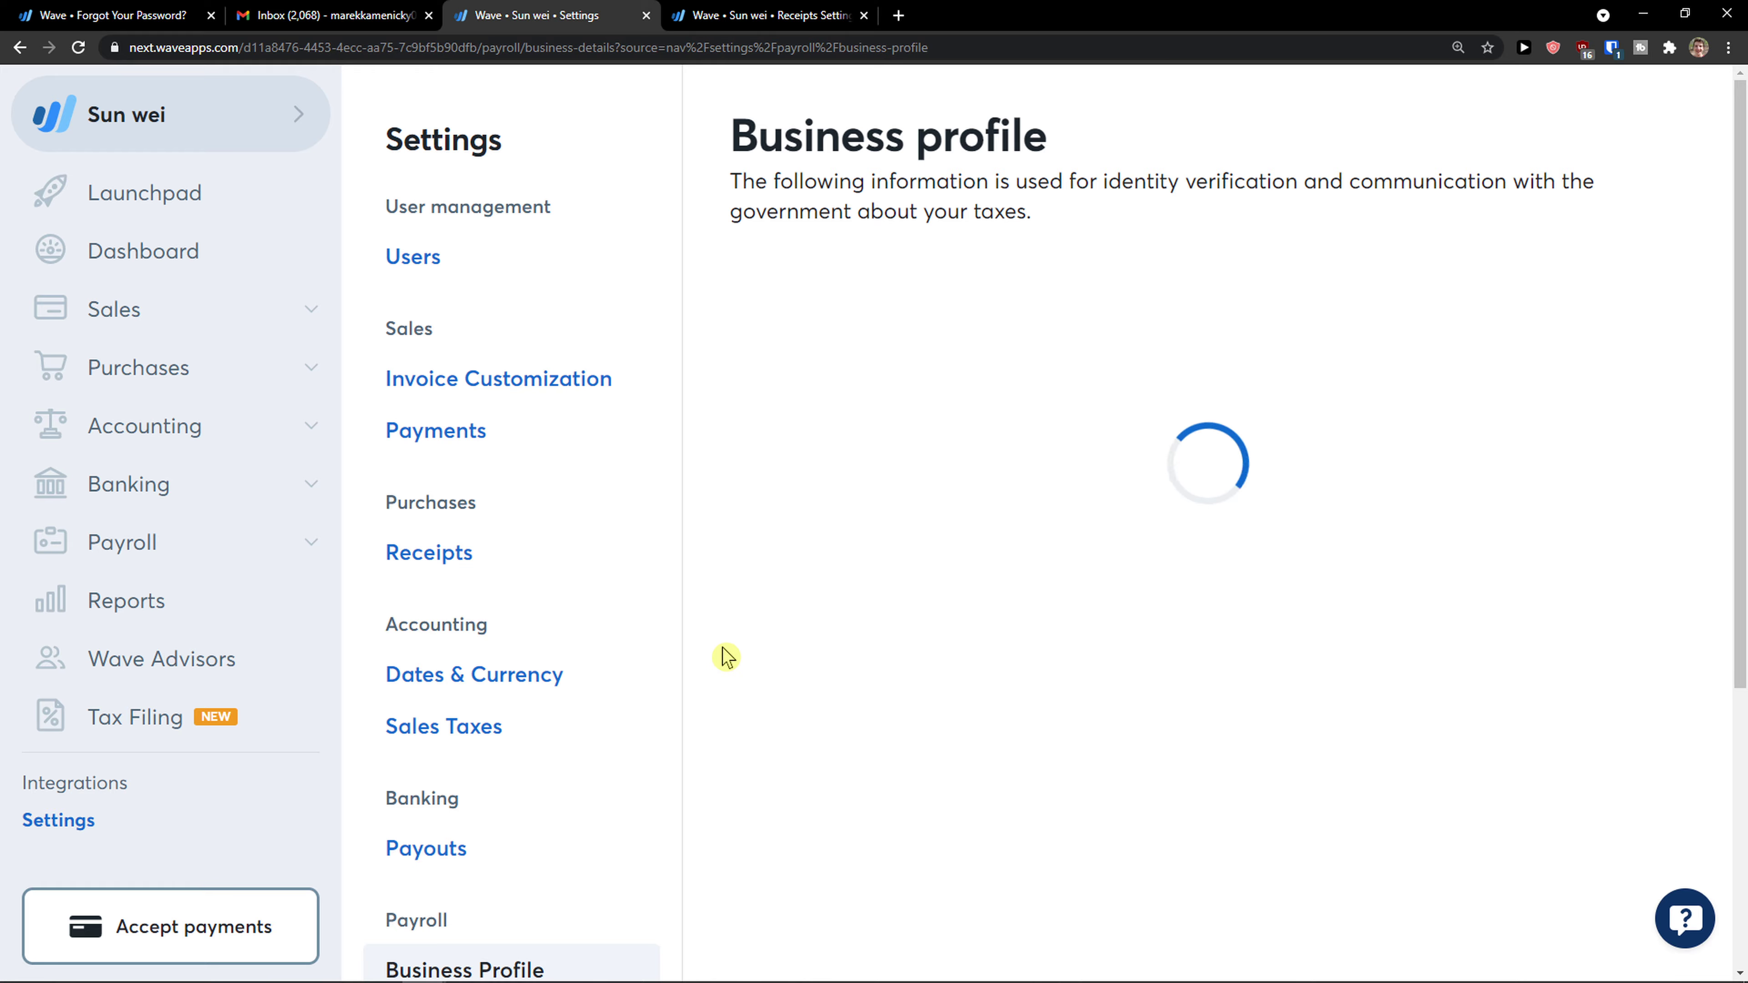
Review the business profile's legal name, employer ID and address fields, switching the mailing address option "Same as work address" on and off.
{"action": "scroll", "coordinate": [750, 647], "scroll_direction": "down", "scroll_amount": 1}
{"action": "scroll", "coordinate": [749, 646], "scroll_direction": "up", "scroll_amount": 1}
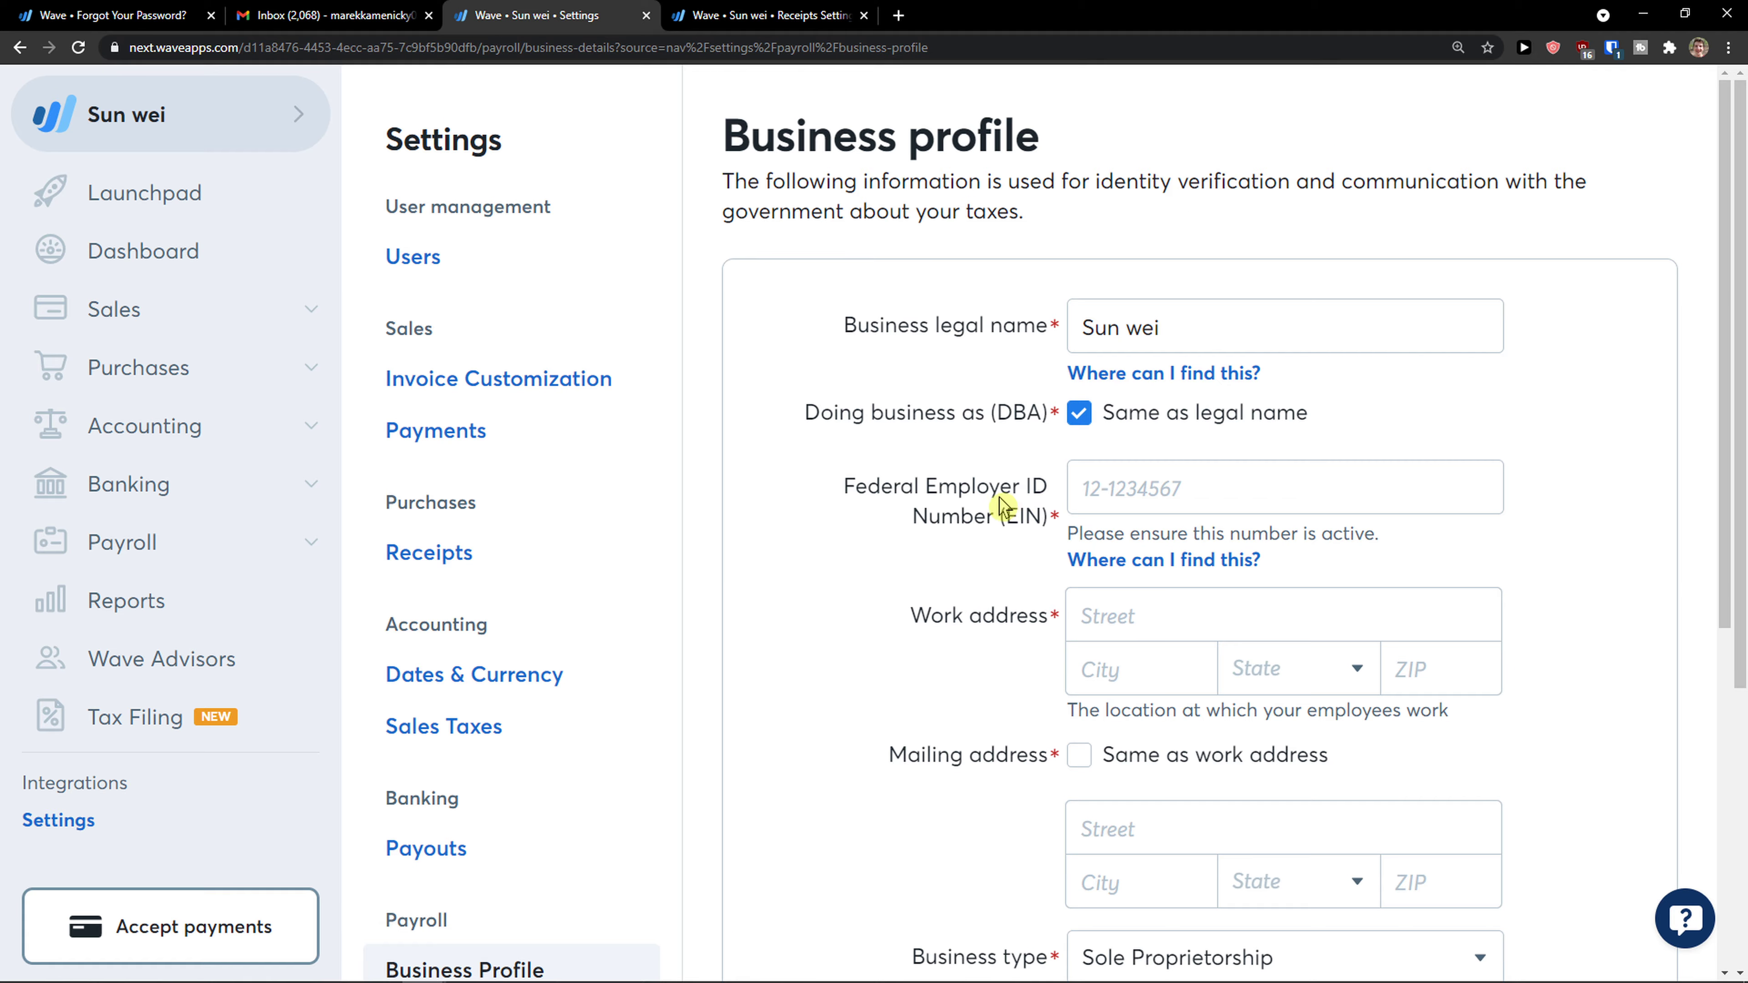
{"action": "scroll", "coordinate": [991, 499], "scroll_direction": "down", "scroll_amount": 1}
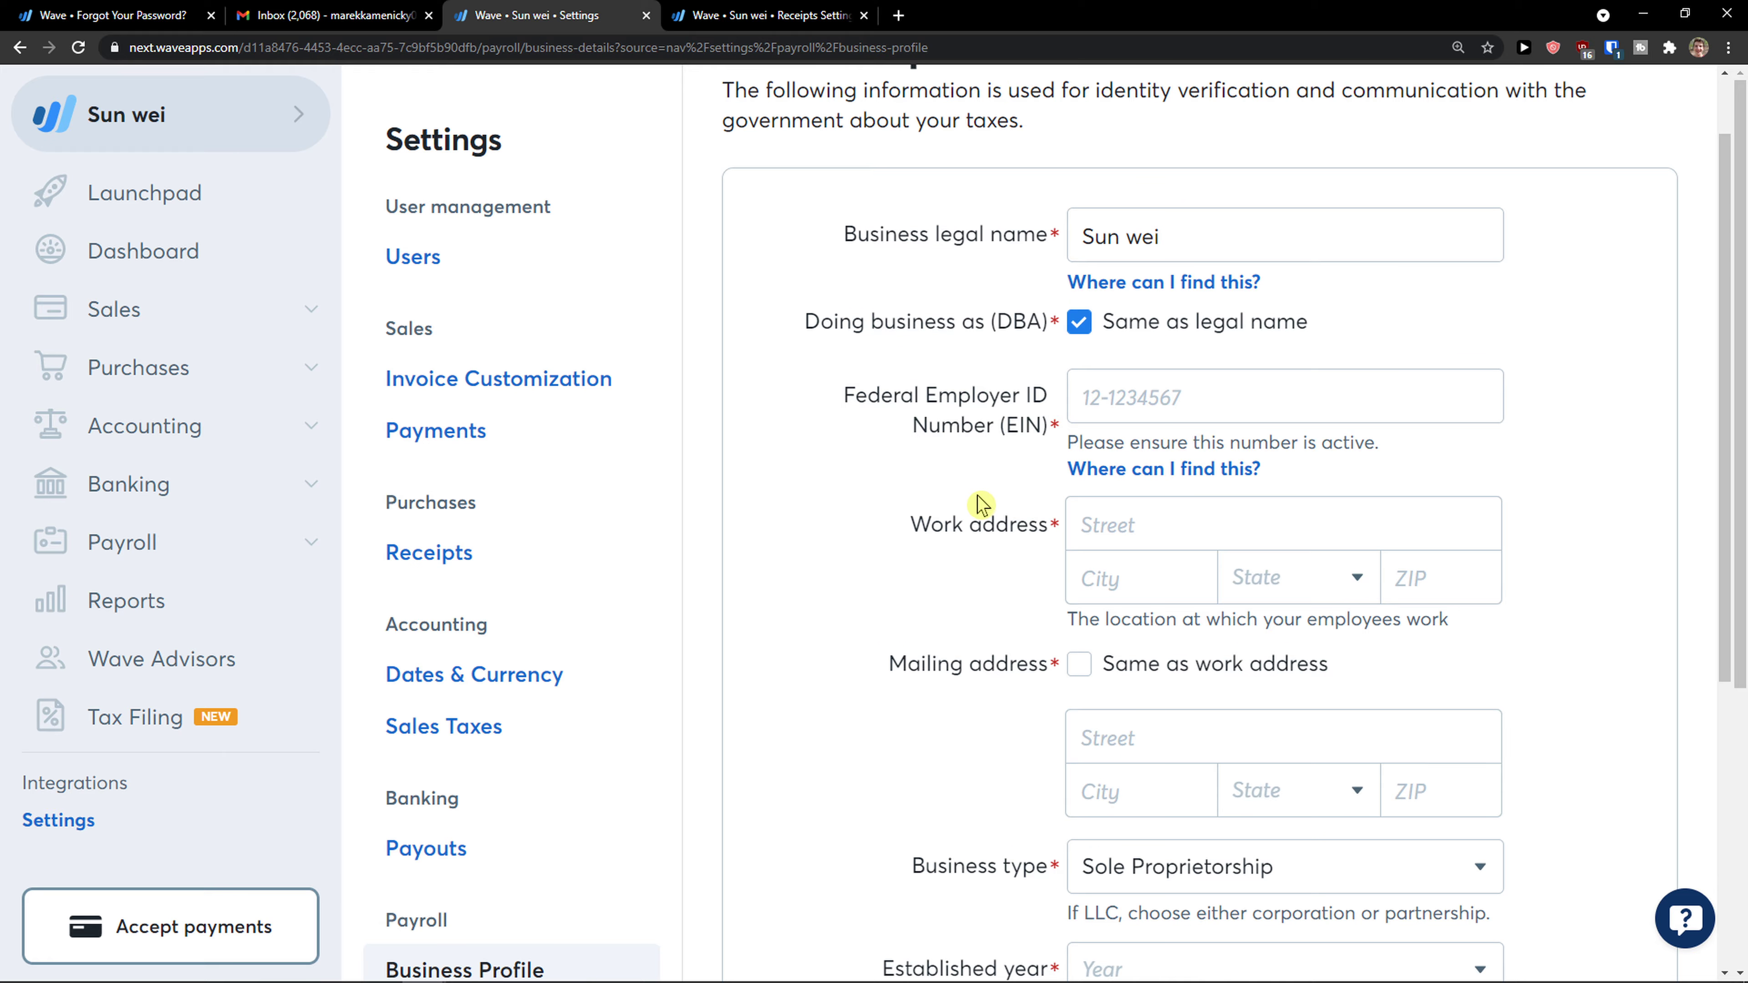
{"action": "scroll", "coordinate": [982, 506], "scroll_direction": "down", "scroll_amount": 2}
{"action": "scroll", "coordinate": [978, 494], "scroll_direction": "down", "scroll_amount": 1}
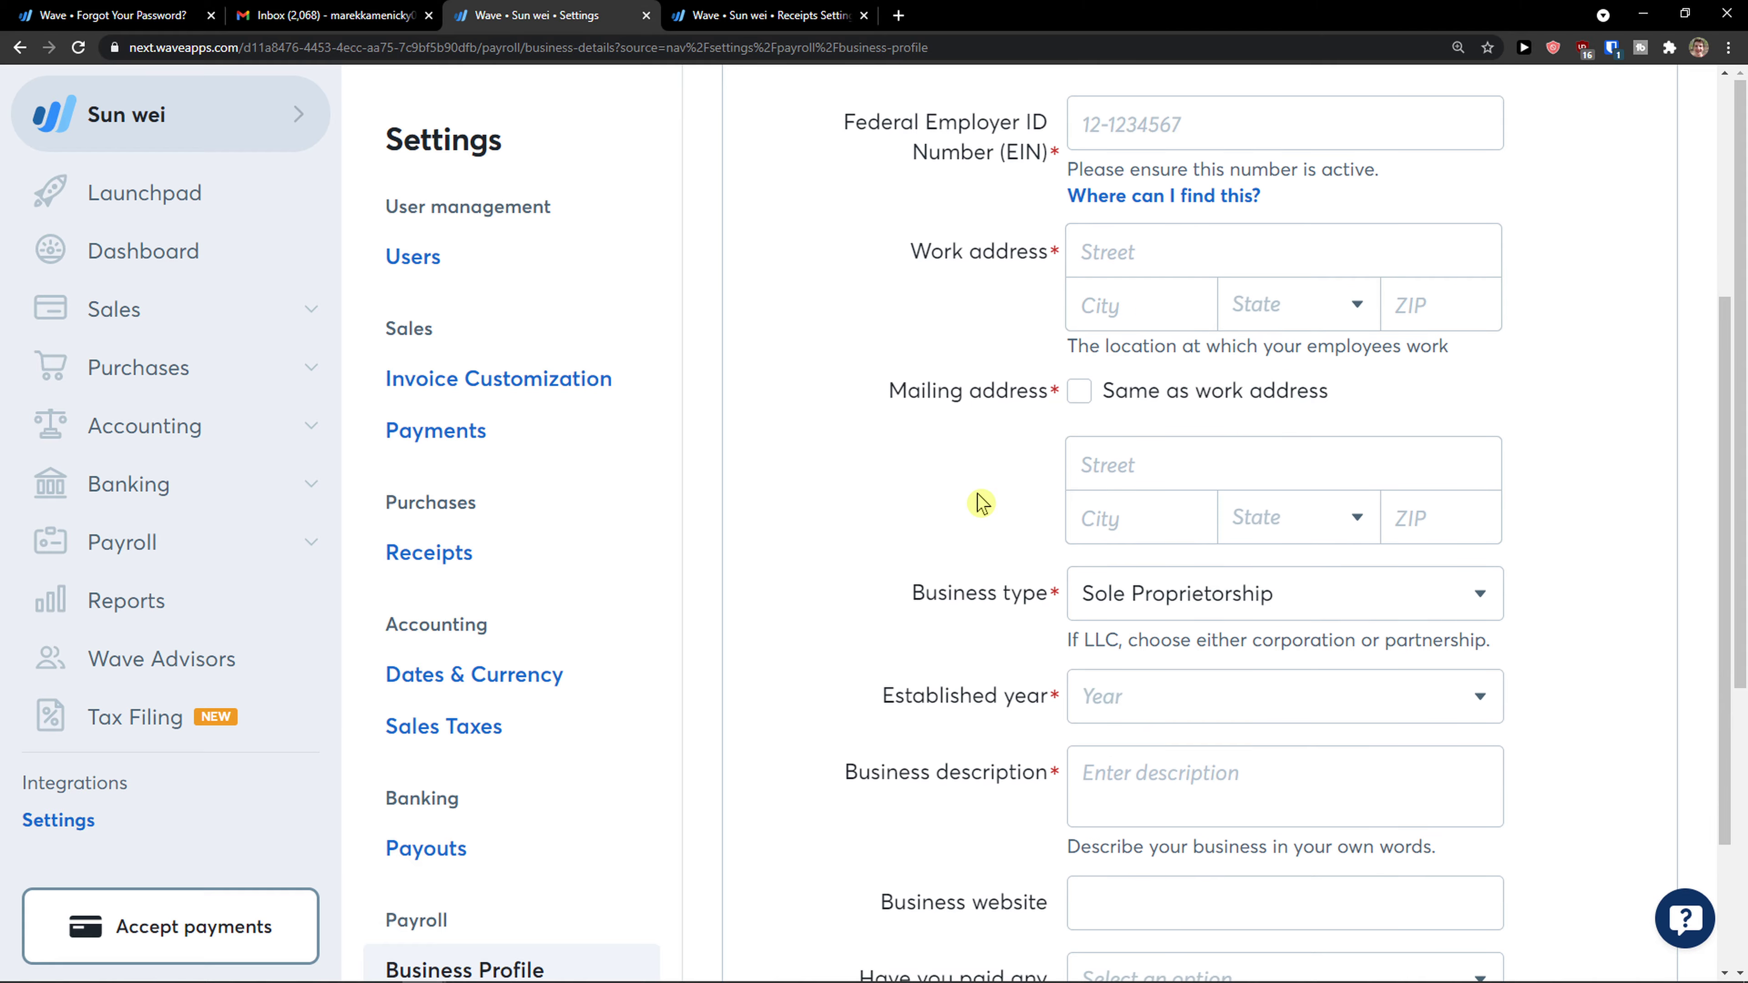
{"action": "left_click", "coordinate": [1079, 391]}
{"action": "left_click", "coordinate": [1079, 391]}
{"action": "scroll", "coordinate": [1101, 440], "scroll_direction": "down", "scroll_amount": 2}
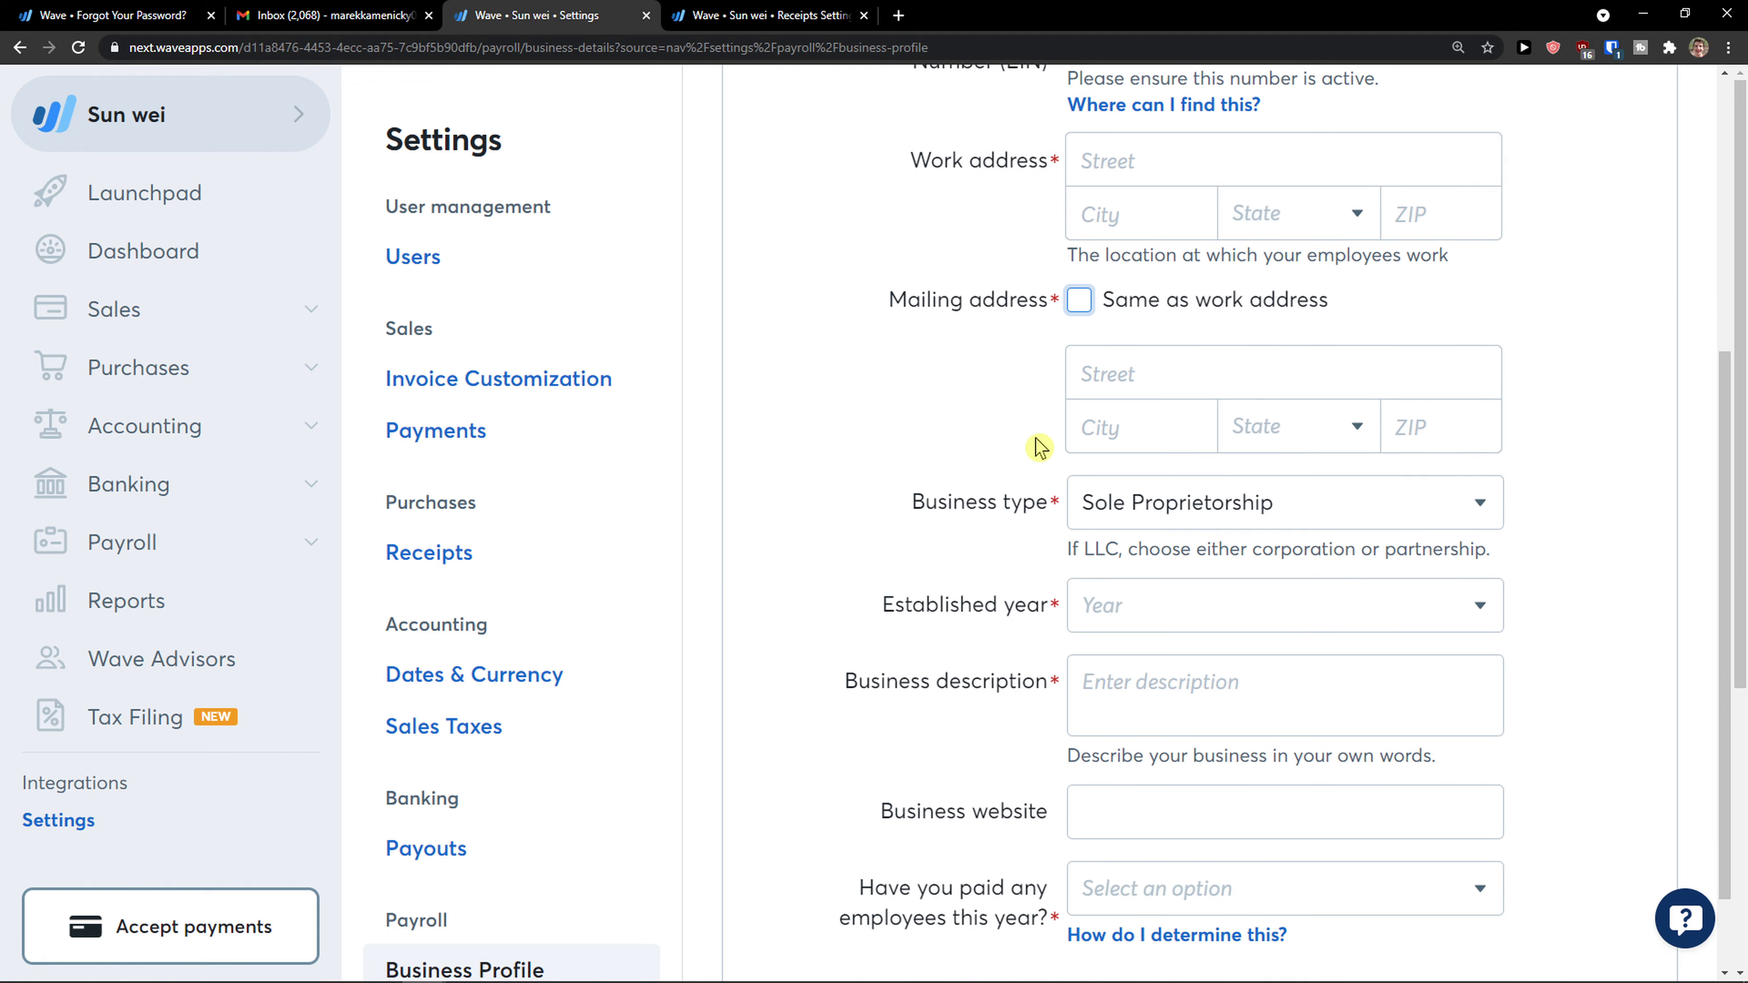
View the available business types and established years in the business profile without changing either selection.
{"action": "left_click", "coordinate": [1099, 432]}
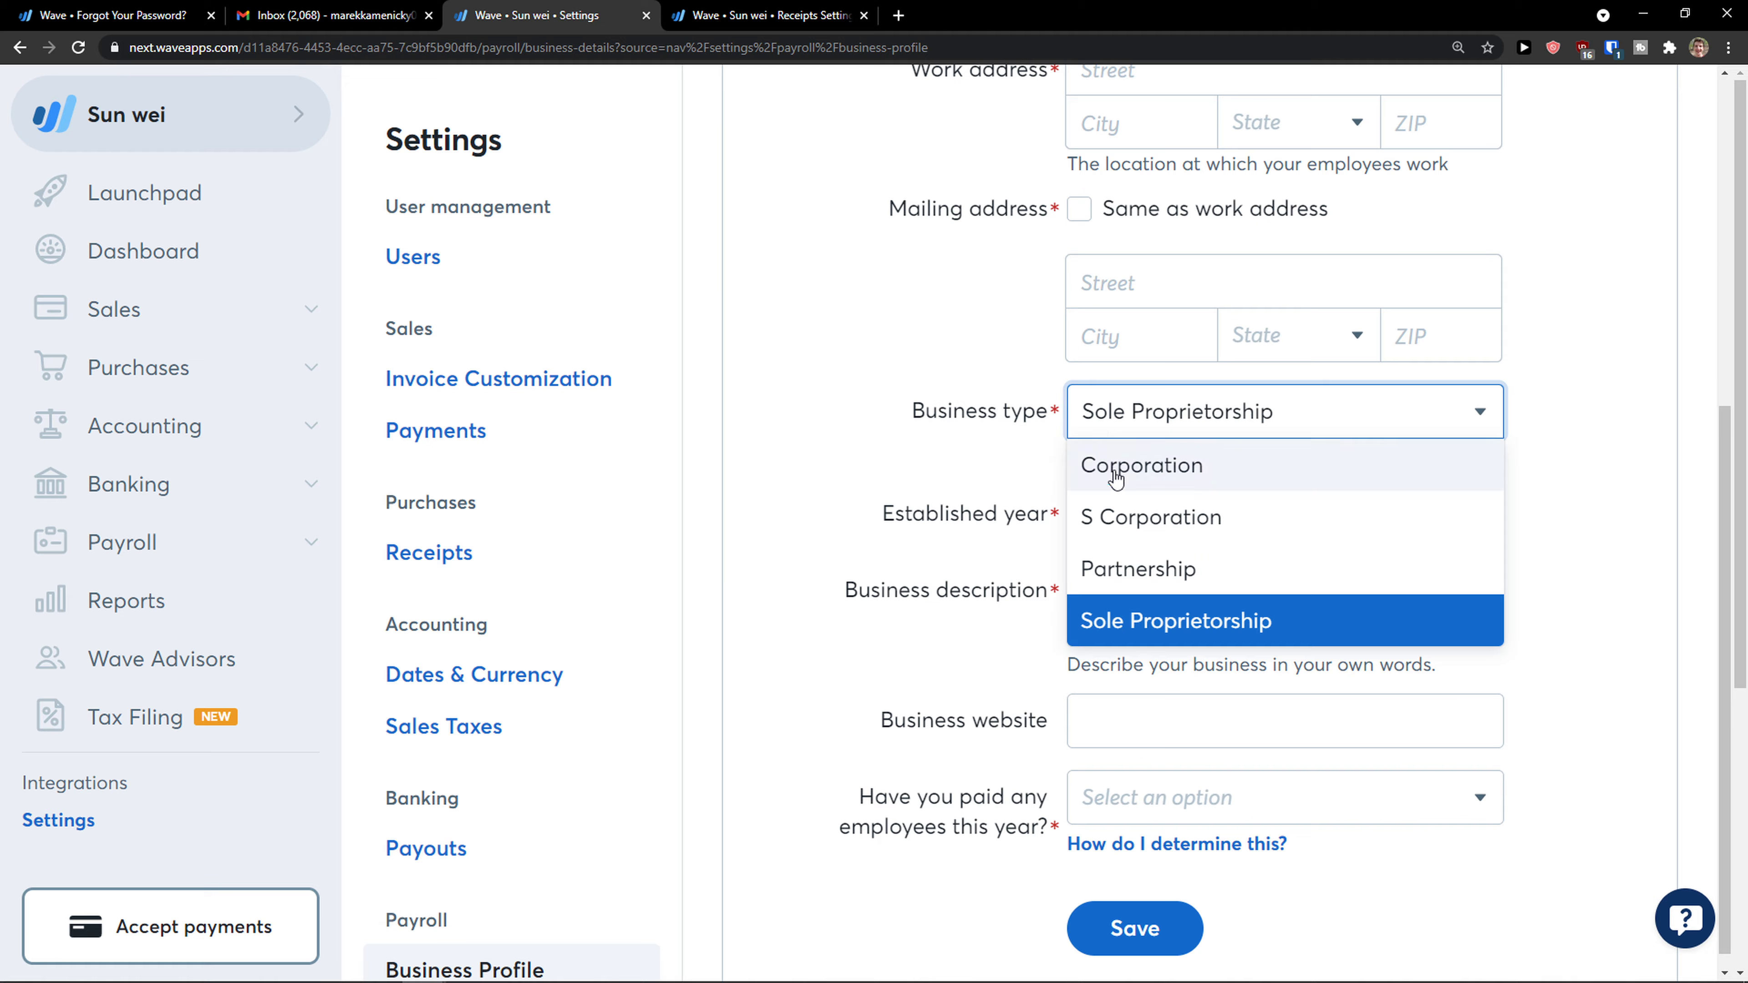
{"action": "scroll", "coordinate": [1134, 497], "scroll_direction": "up", "scroll_amount": 1}
{"action": "left_click", "coordinate": [1038, 492]}
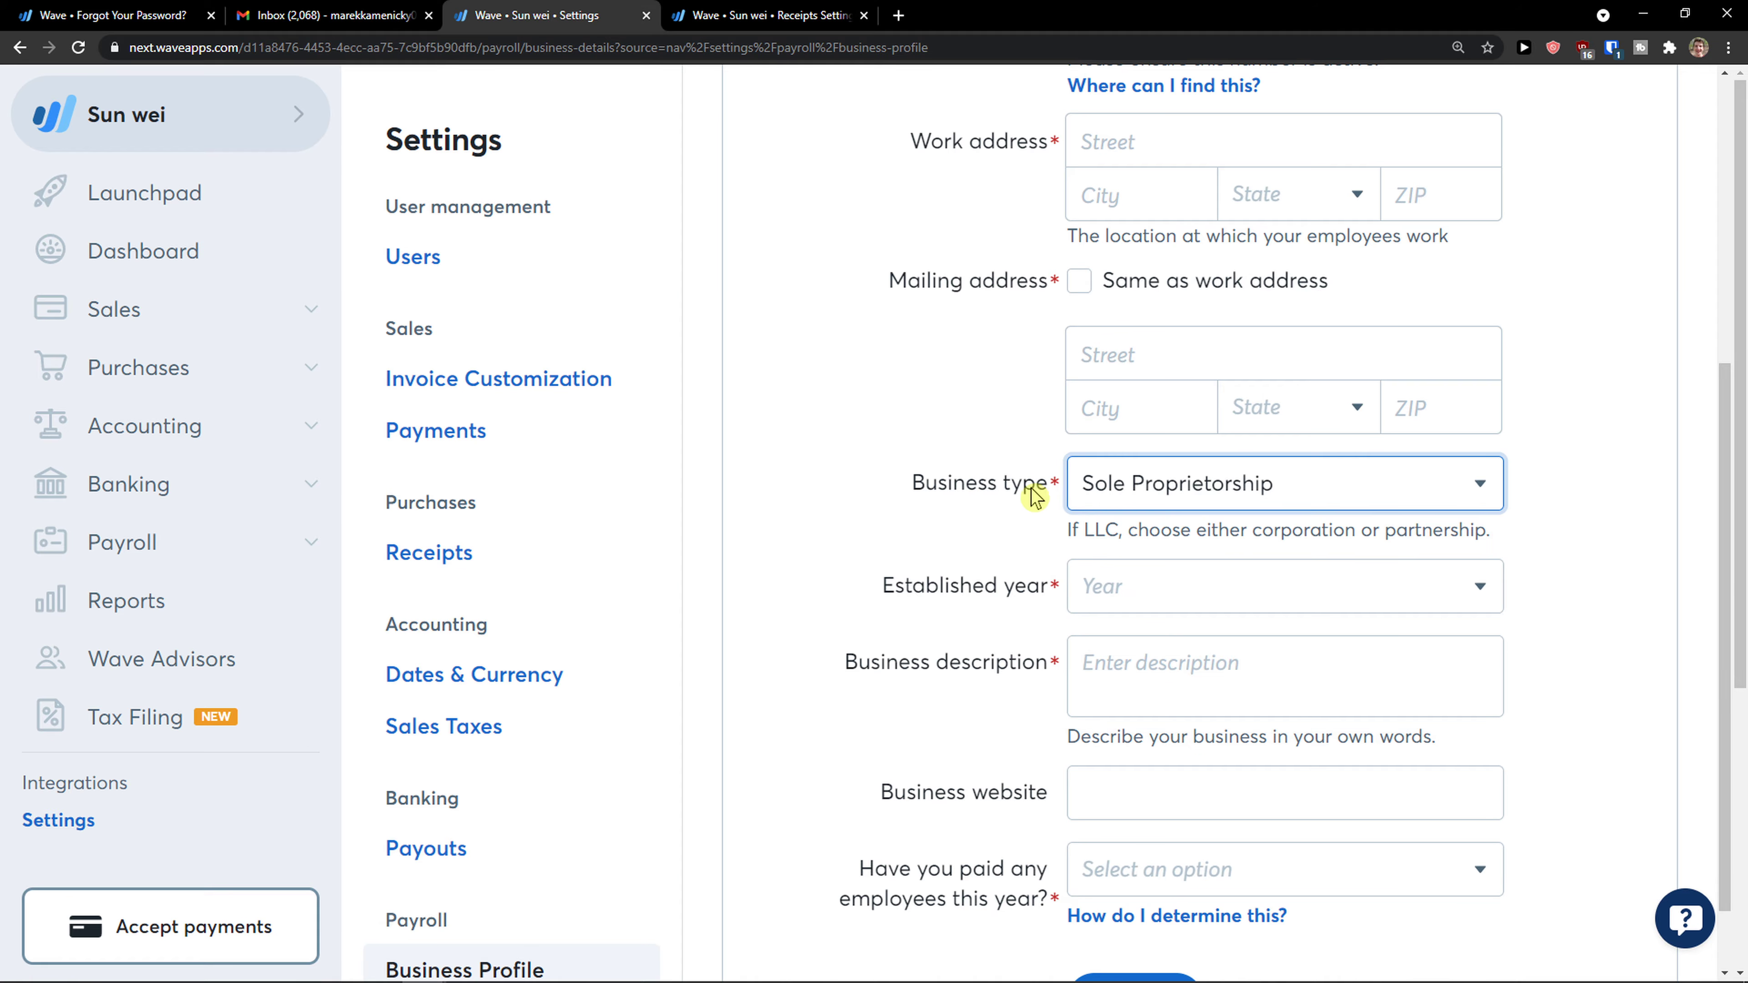
{"action": "scroll", "coordinate": [999, 490], "scroll_direction": "down", "scroll_amount": 1}
{"action": "left_click", "coordinate": [1146, 505]}
{"action": "left_click", "coordinate": [1003, 465]}
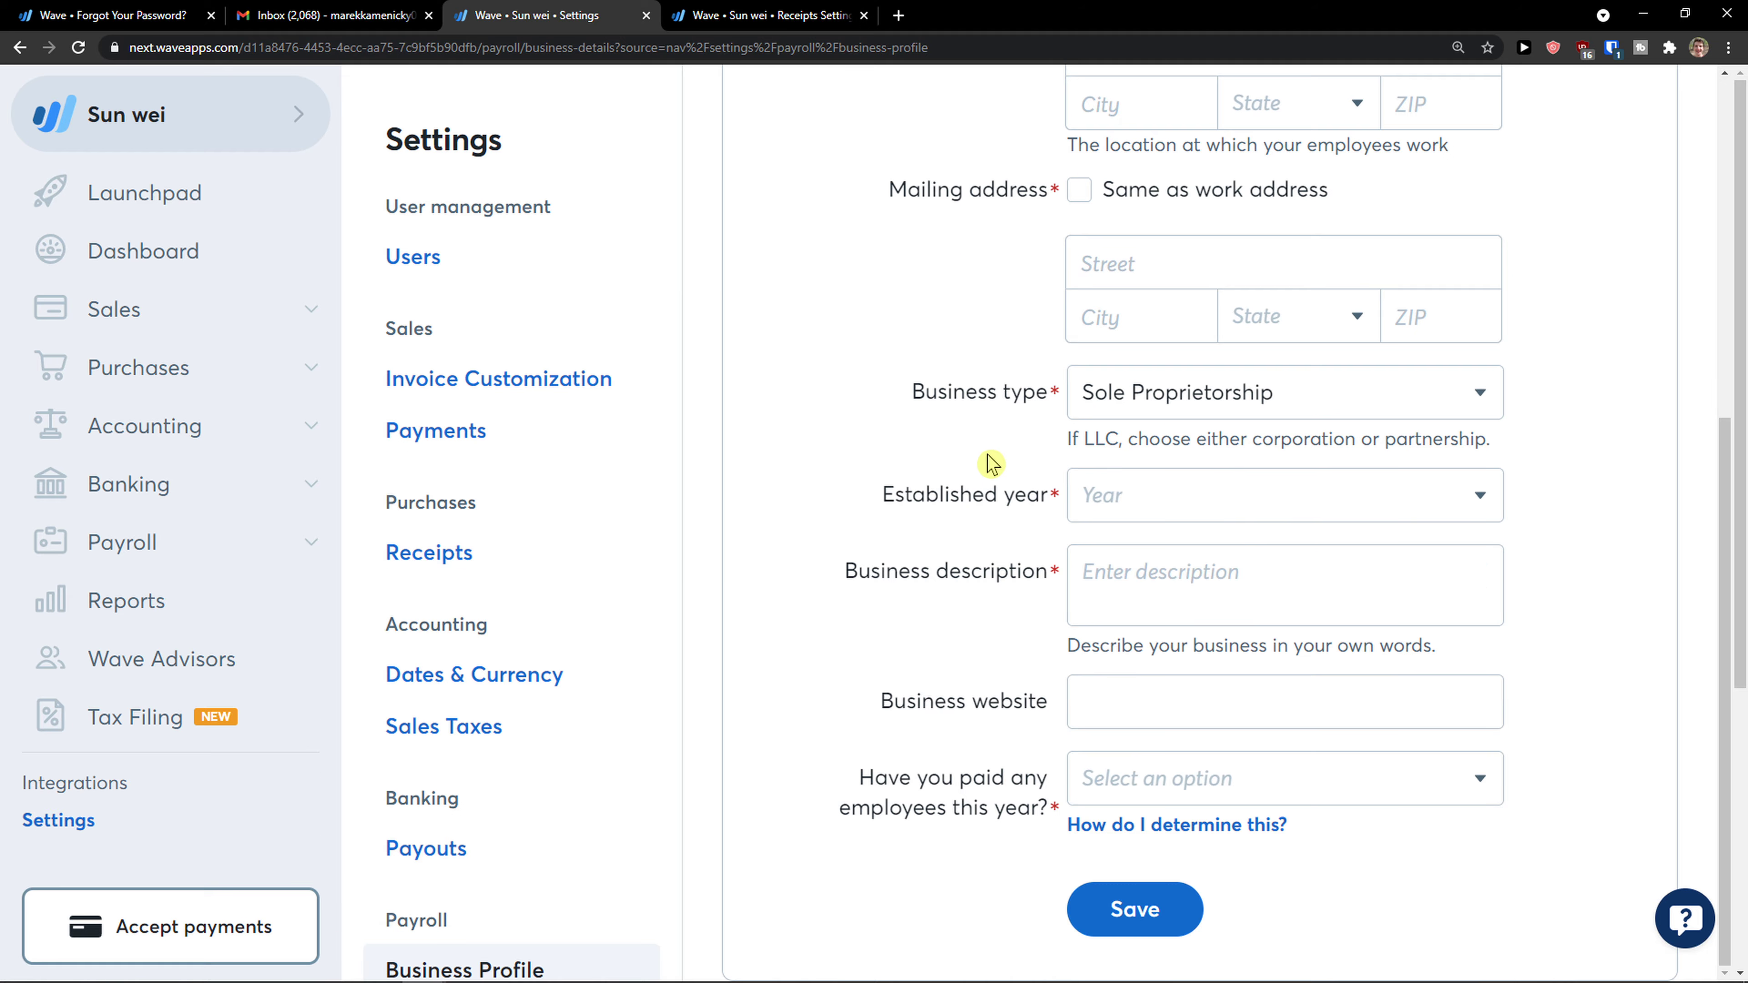
Review the remaining business profile fields and view the choices for whether employees have been paid this year without selecting one.
{"action": "scroll", "coordinate": [991, 462], "scroll_direction": "down", "scroll_amount": 1}
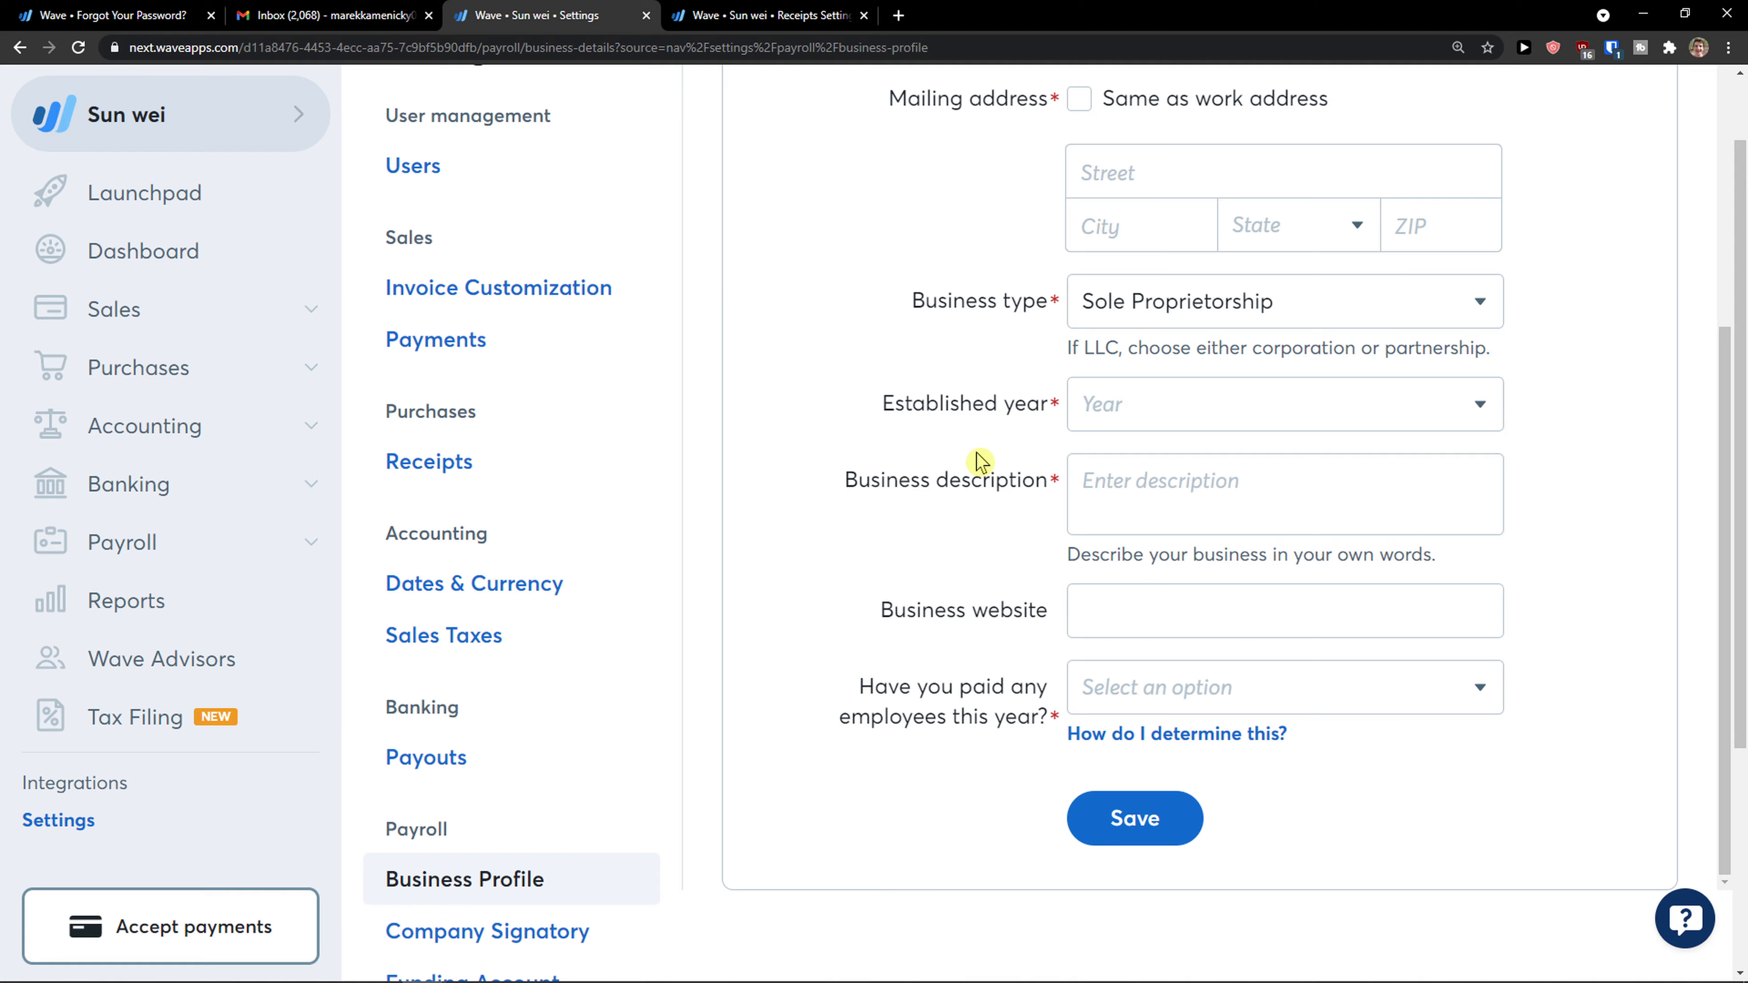
{"action": "scroll", "coordinate": [981, 460], "scroll_direction": "down", "scroll_amount": 1}
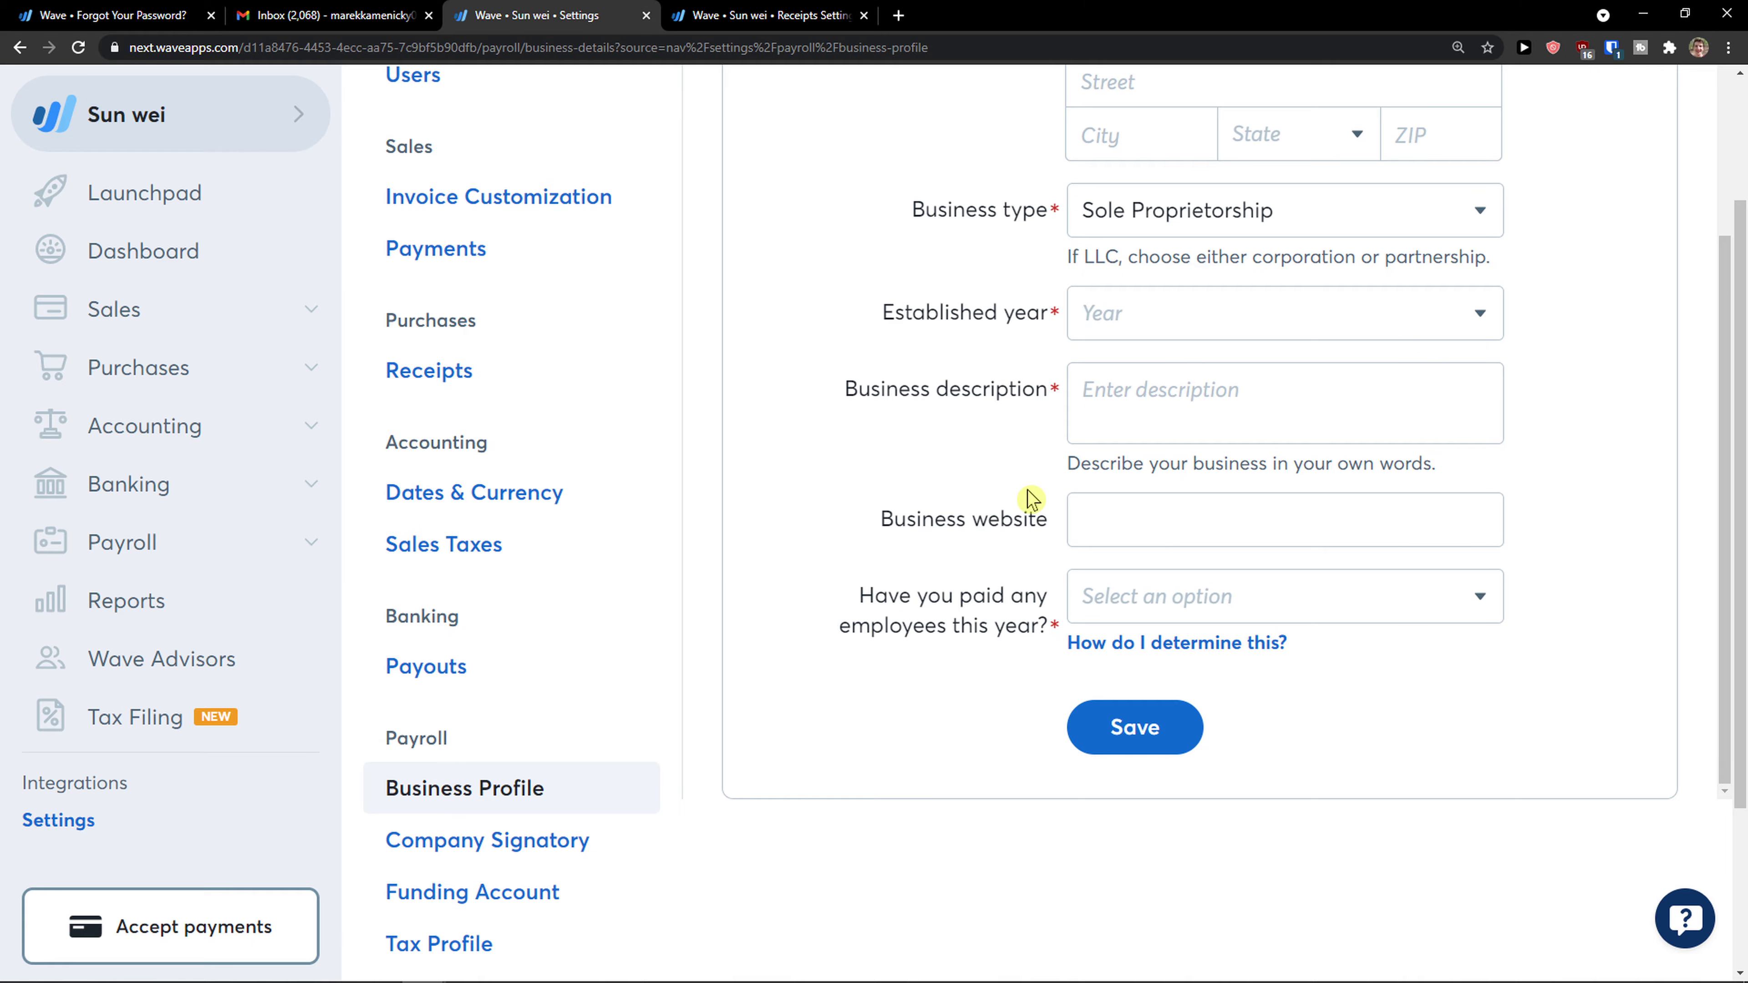
{"action": "scroll", "coordinate": [1027, 490], "scroll_direction": "down", "scroll_amount": 1}
{"action": "left_click", "coordinate": [1112, 508]}
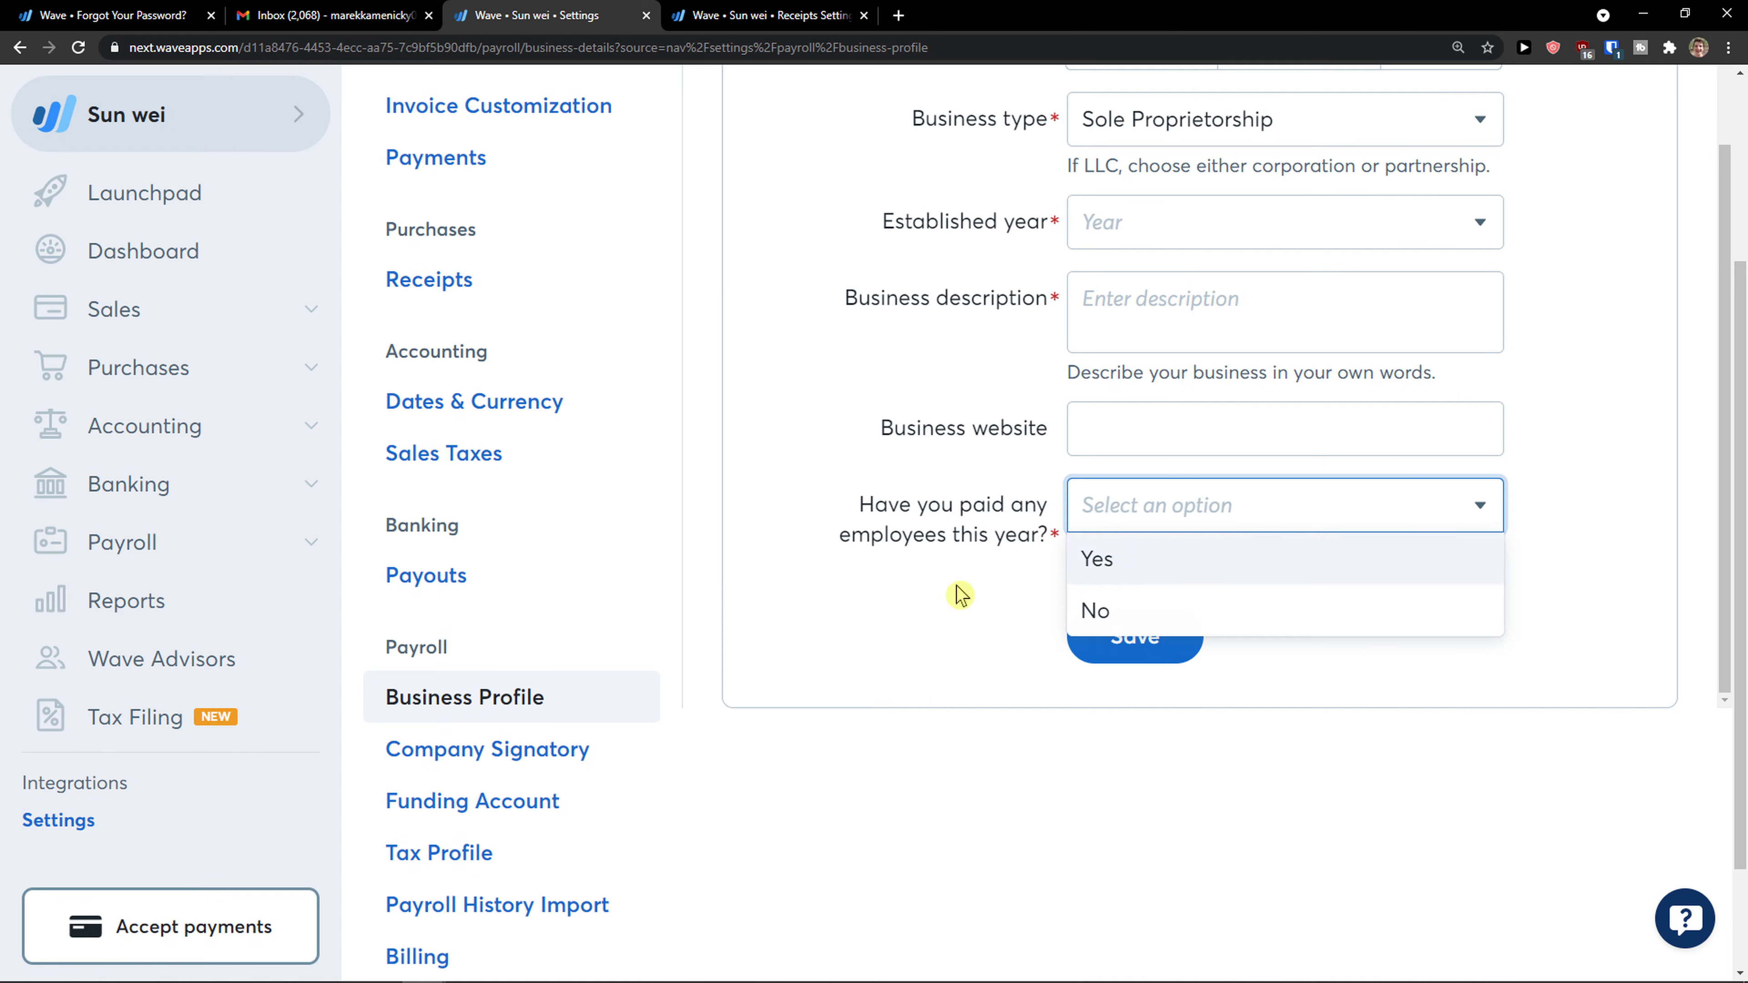
{"action": "left_click", "coordinate": [982, 611]}
{"action": "scroll", "coordinate": [983, 611], "scroll_direction": "up", "scroll_amount": 6}
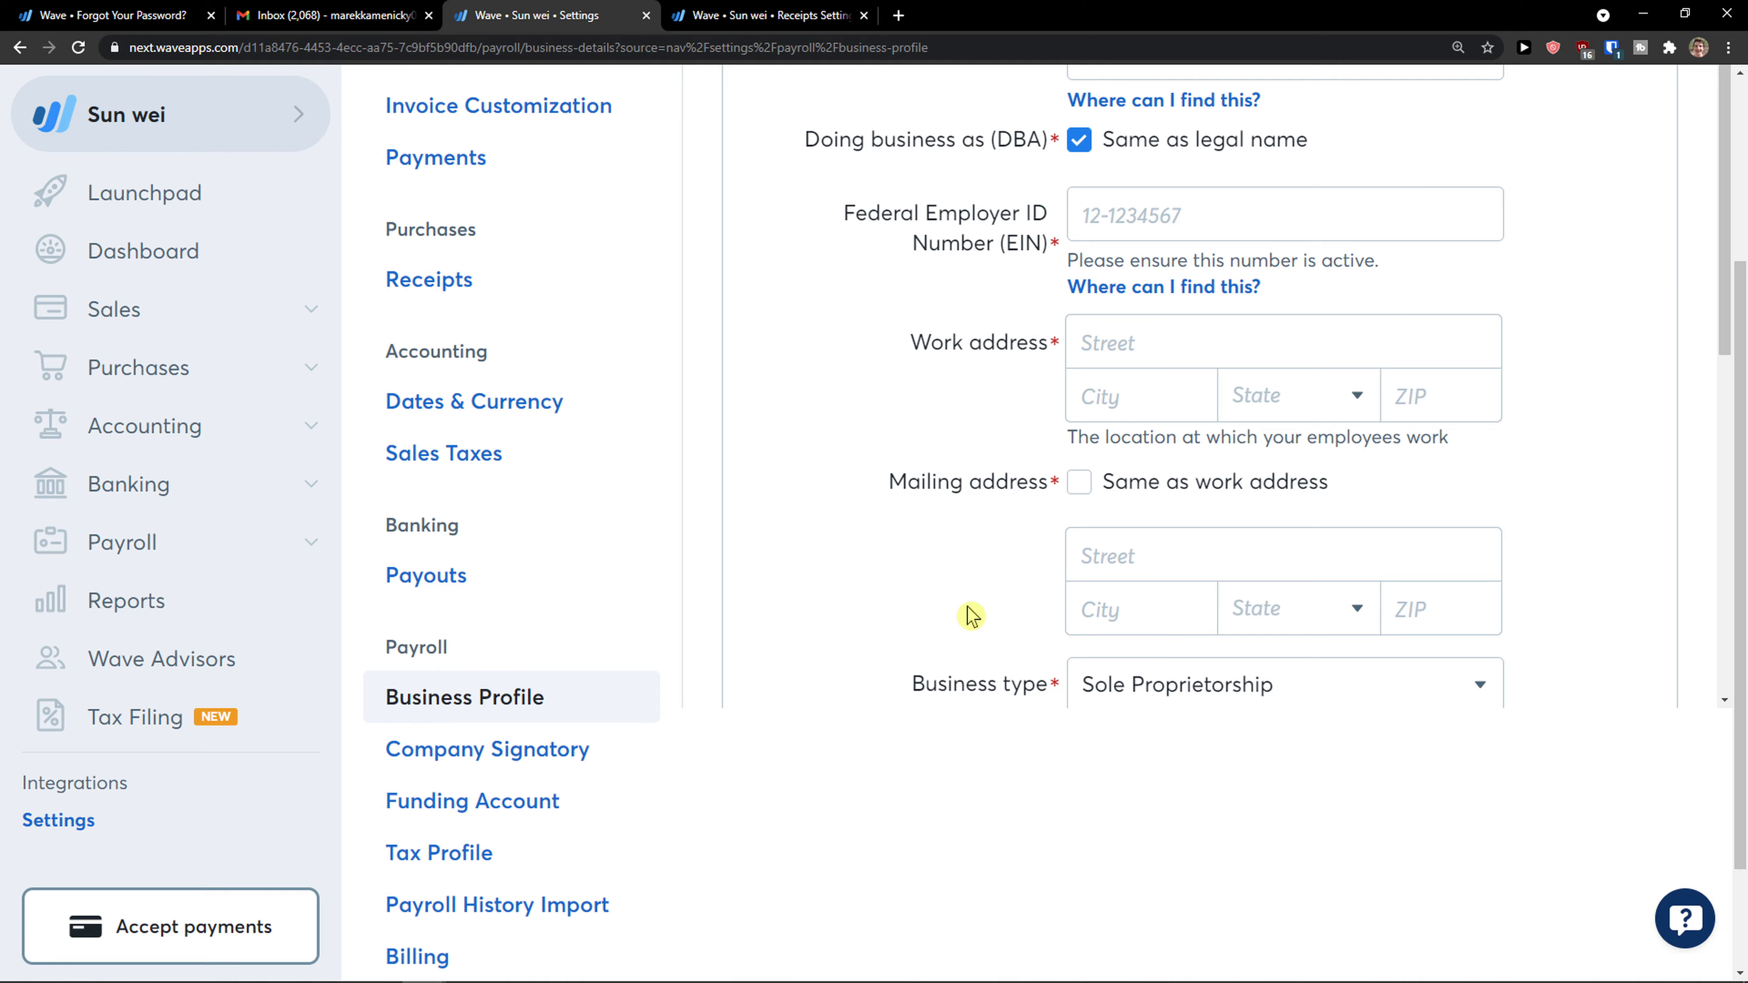
{"action": "scroll", "coordinate": [971, 615], "scroll_direction": "up", "scroll_amount": 3}
Open the payroll Company Signatory settings and look over the name, home address, job title, date of birth, phone and Social Security fields.
{"action": "scroll", "coordinate": [605, 586], "scroll_direction": "down", "scroll_amount": 6}
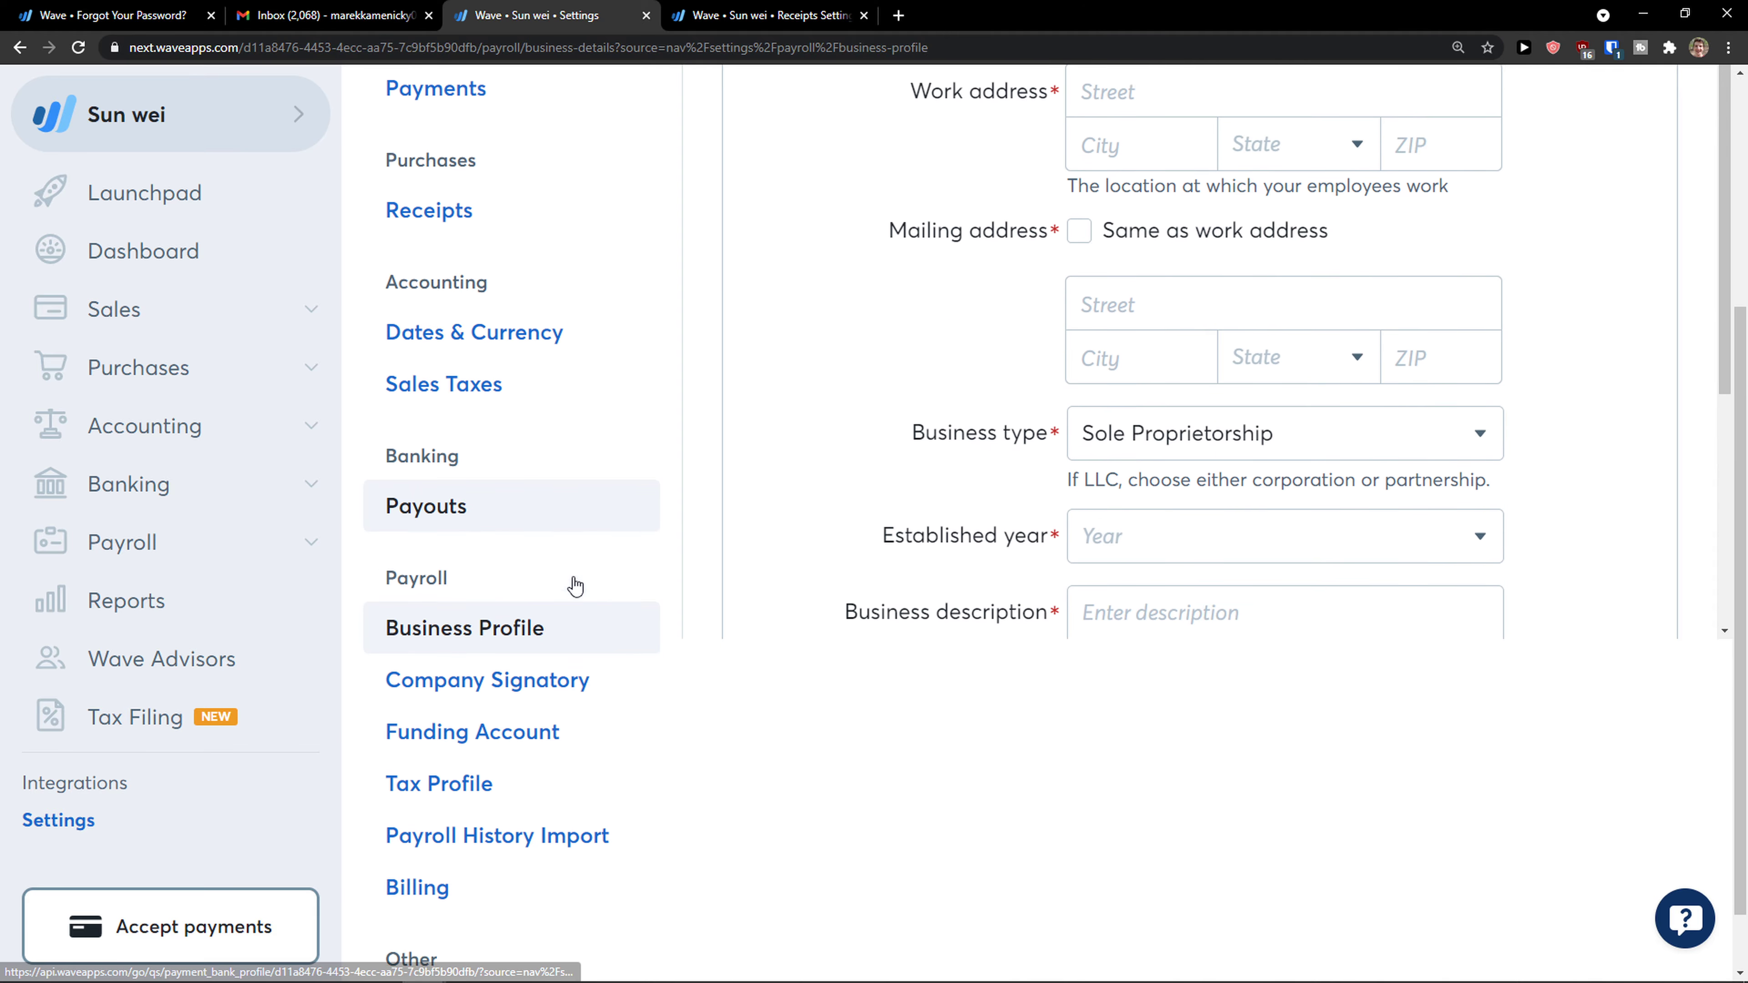
{"action": "left_click", "coordinate": [578, 666]}
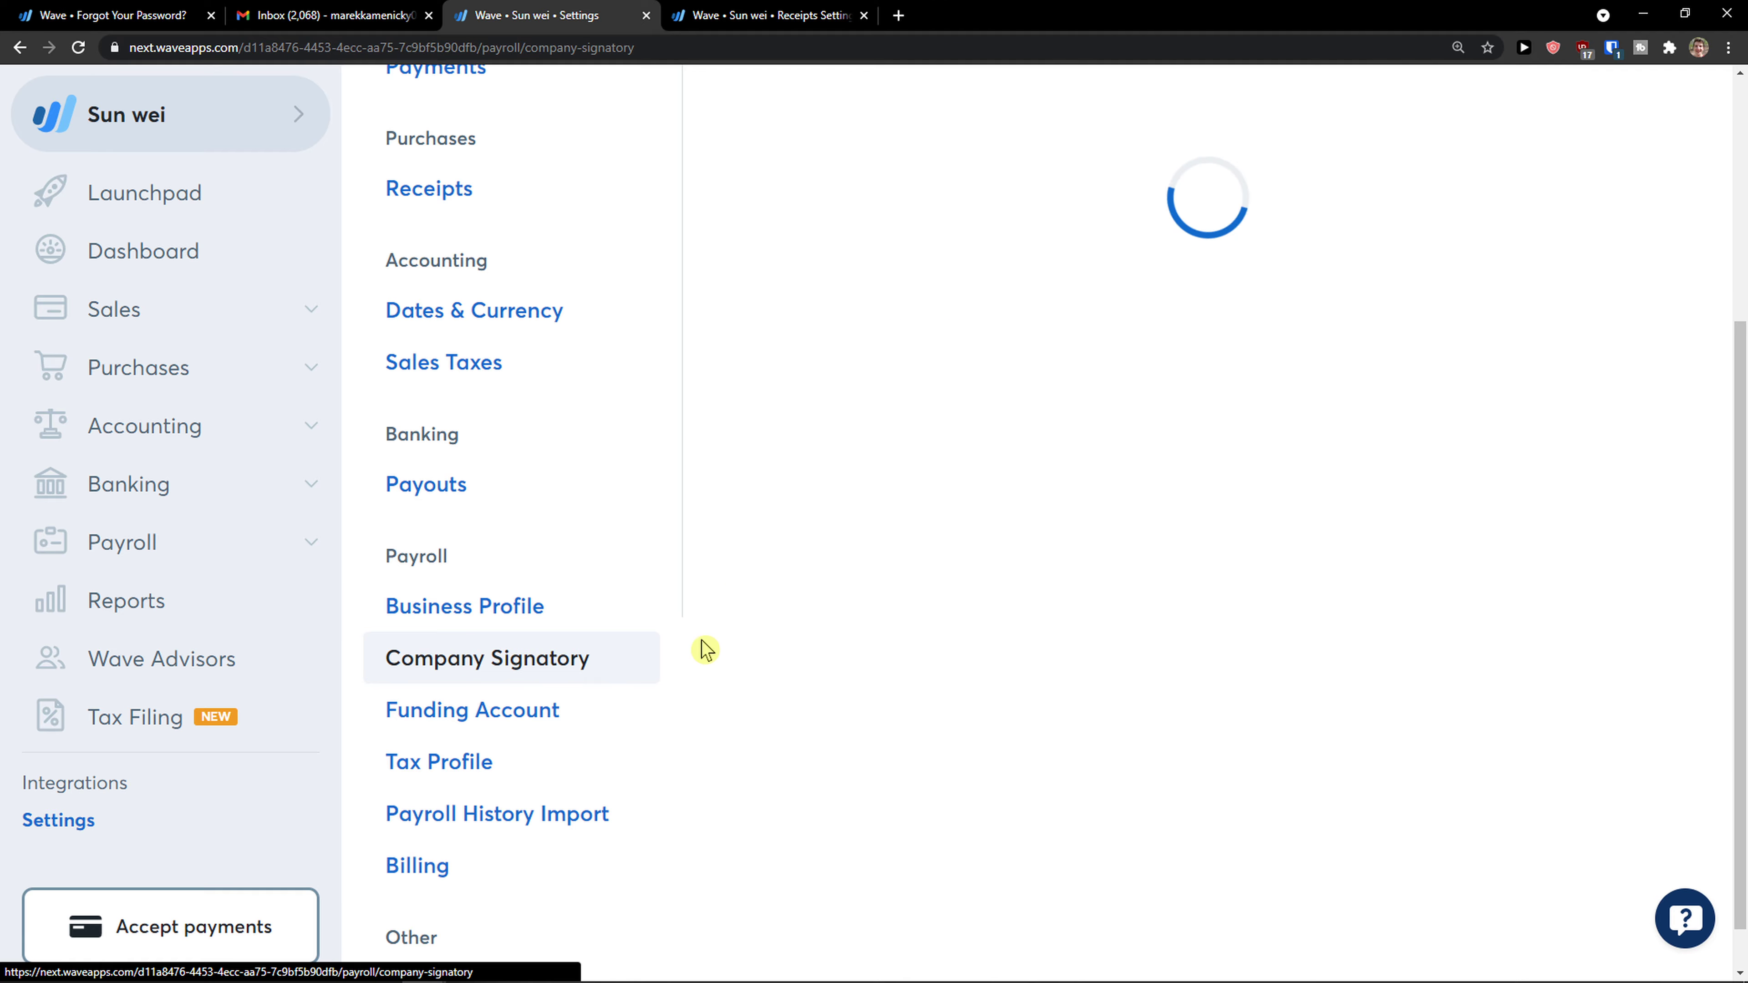
{"action": "scroll", "coordinate": [722, 623], "scroll_direction": "up", "scroll_amount": 3}
{"action": "scroll", "coordinate": [780, 596], "scroll_direction": "down", "scroll_amount": 1}
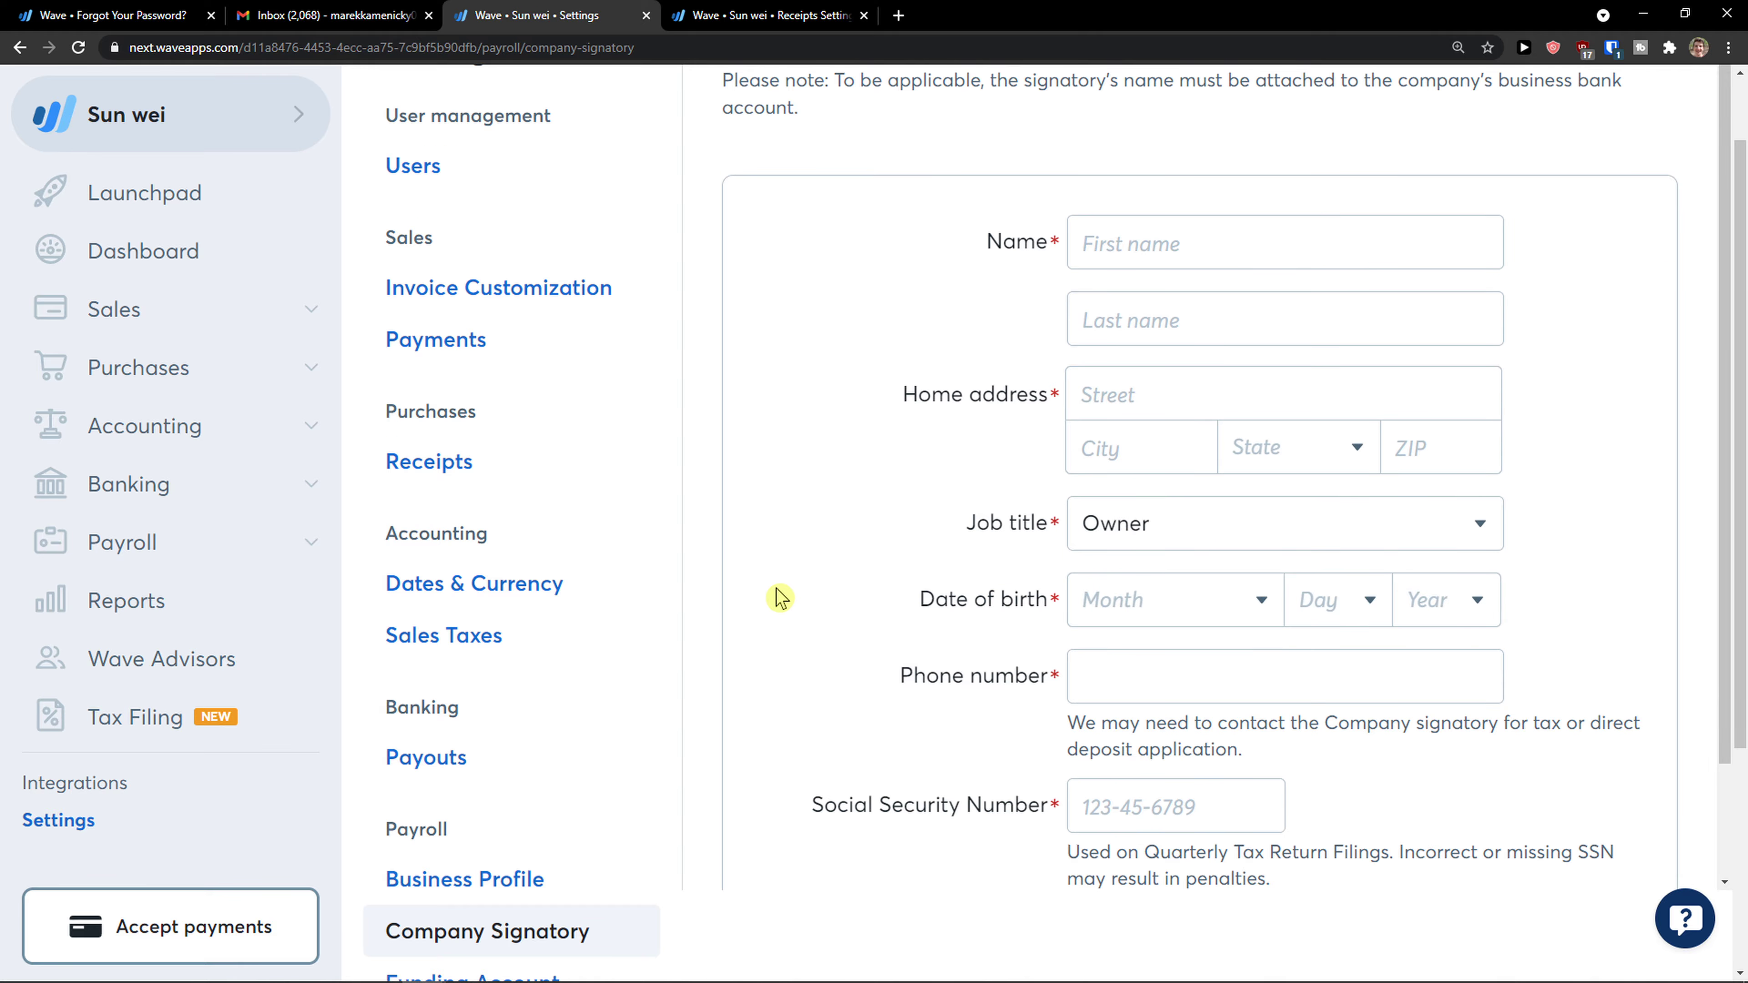
{"action": "scroll", "coordinate": [780, 597], "scroll_direction": "down", "scroll_amount": 1}
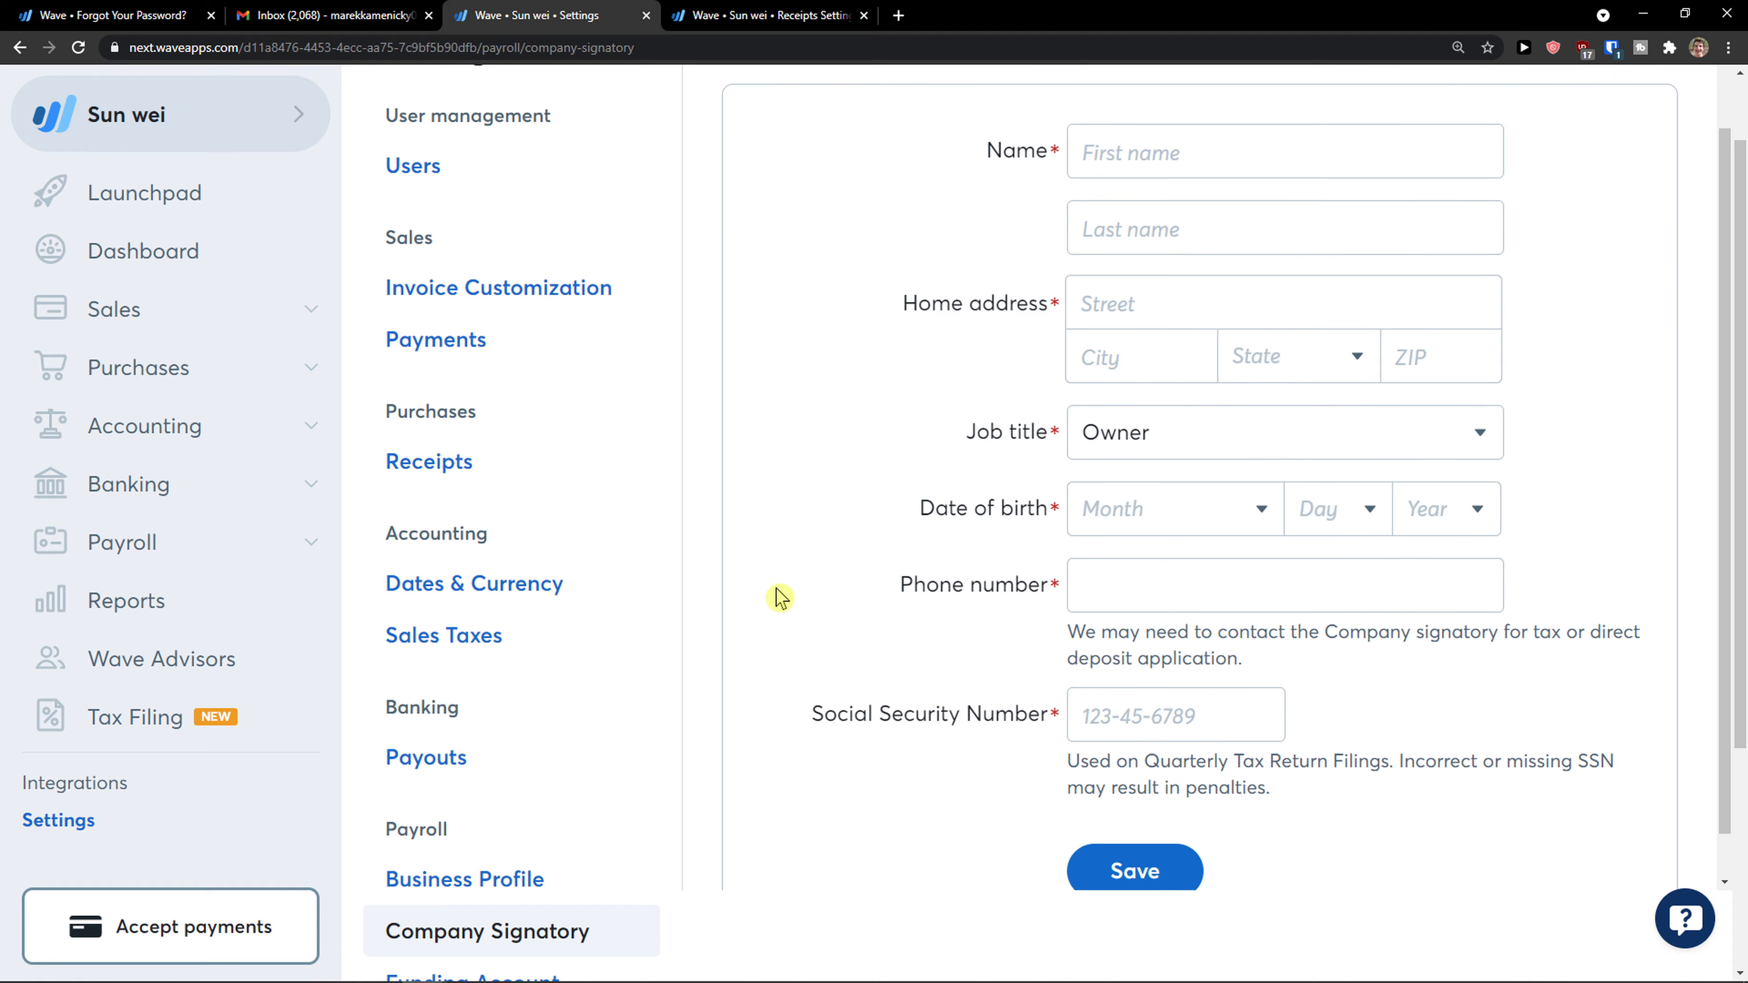
Open the payroll Funding Account settings and look over the banks available for funding payroll.
{"action": "scroll", "coordinate": [573, 613], "scroll_direction": "down", "scroll_amount": 3}
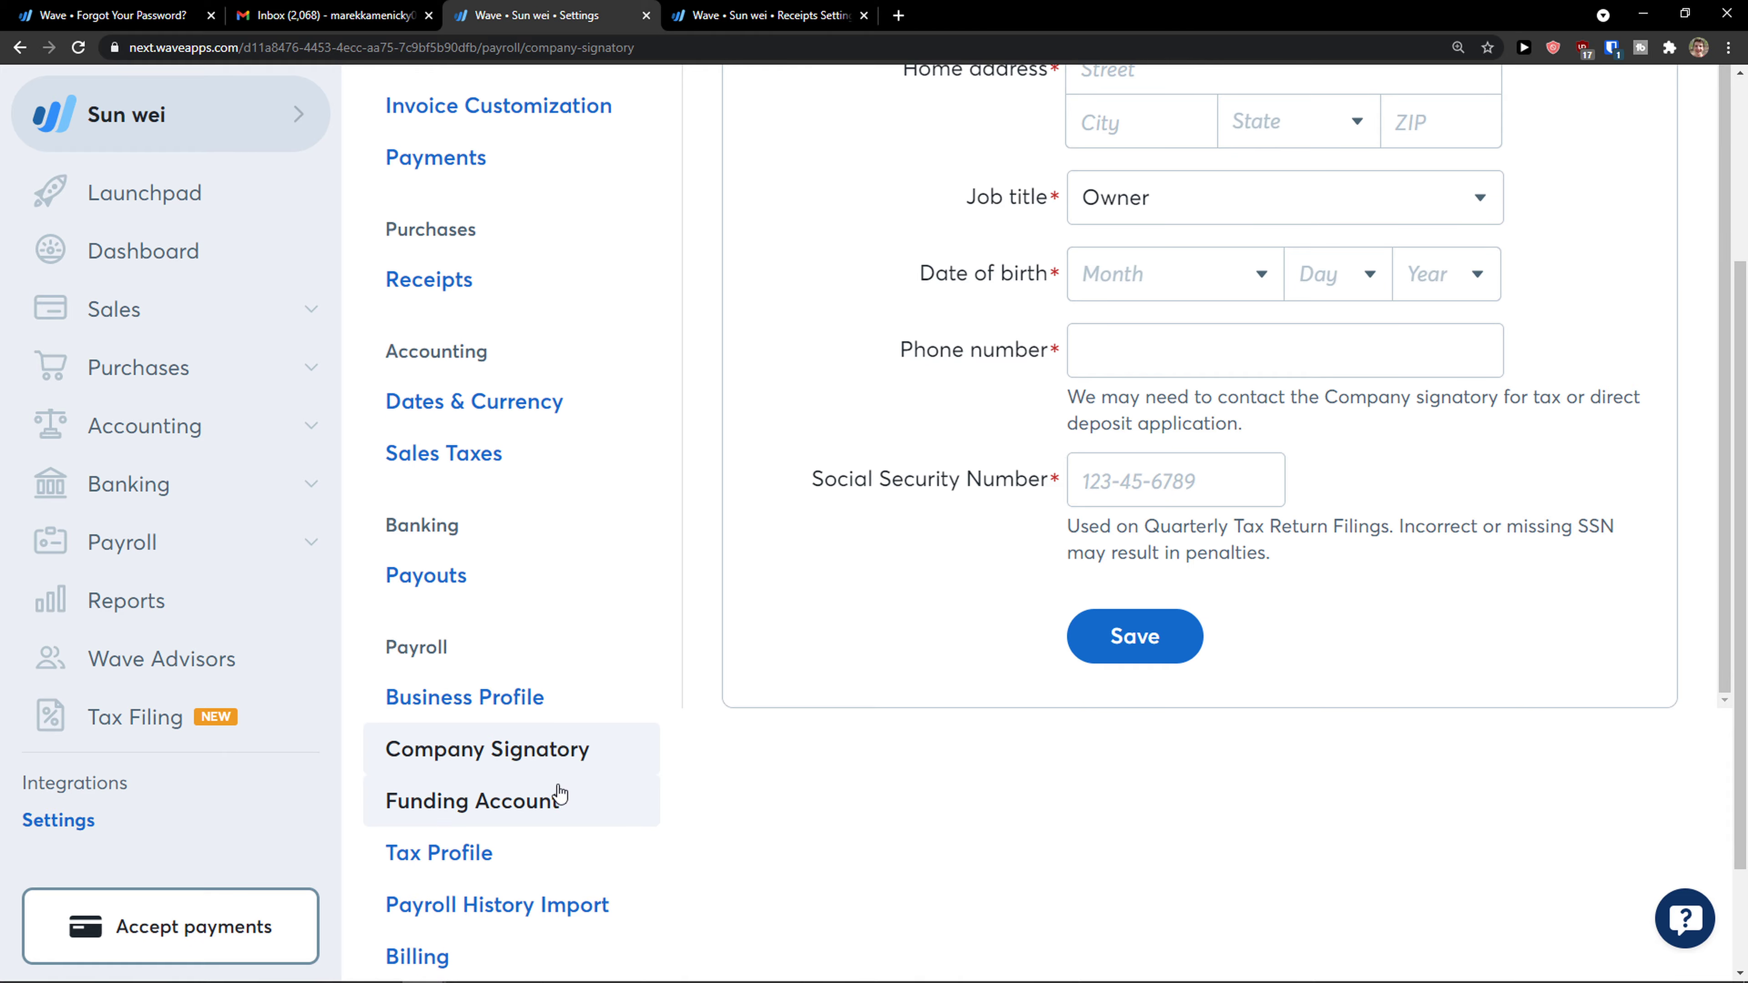
{"action": "left_click", "coordinate": [558, 797]}
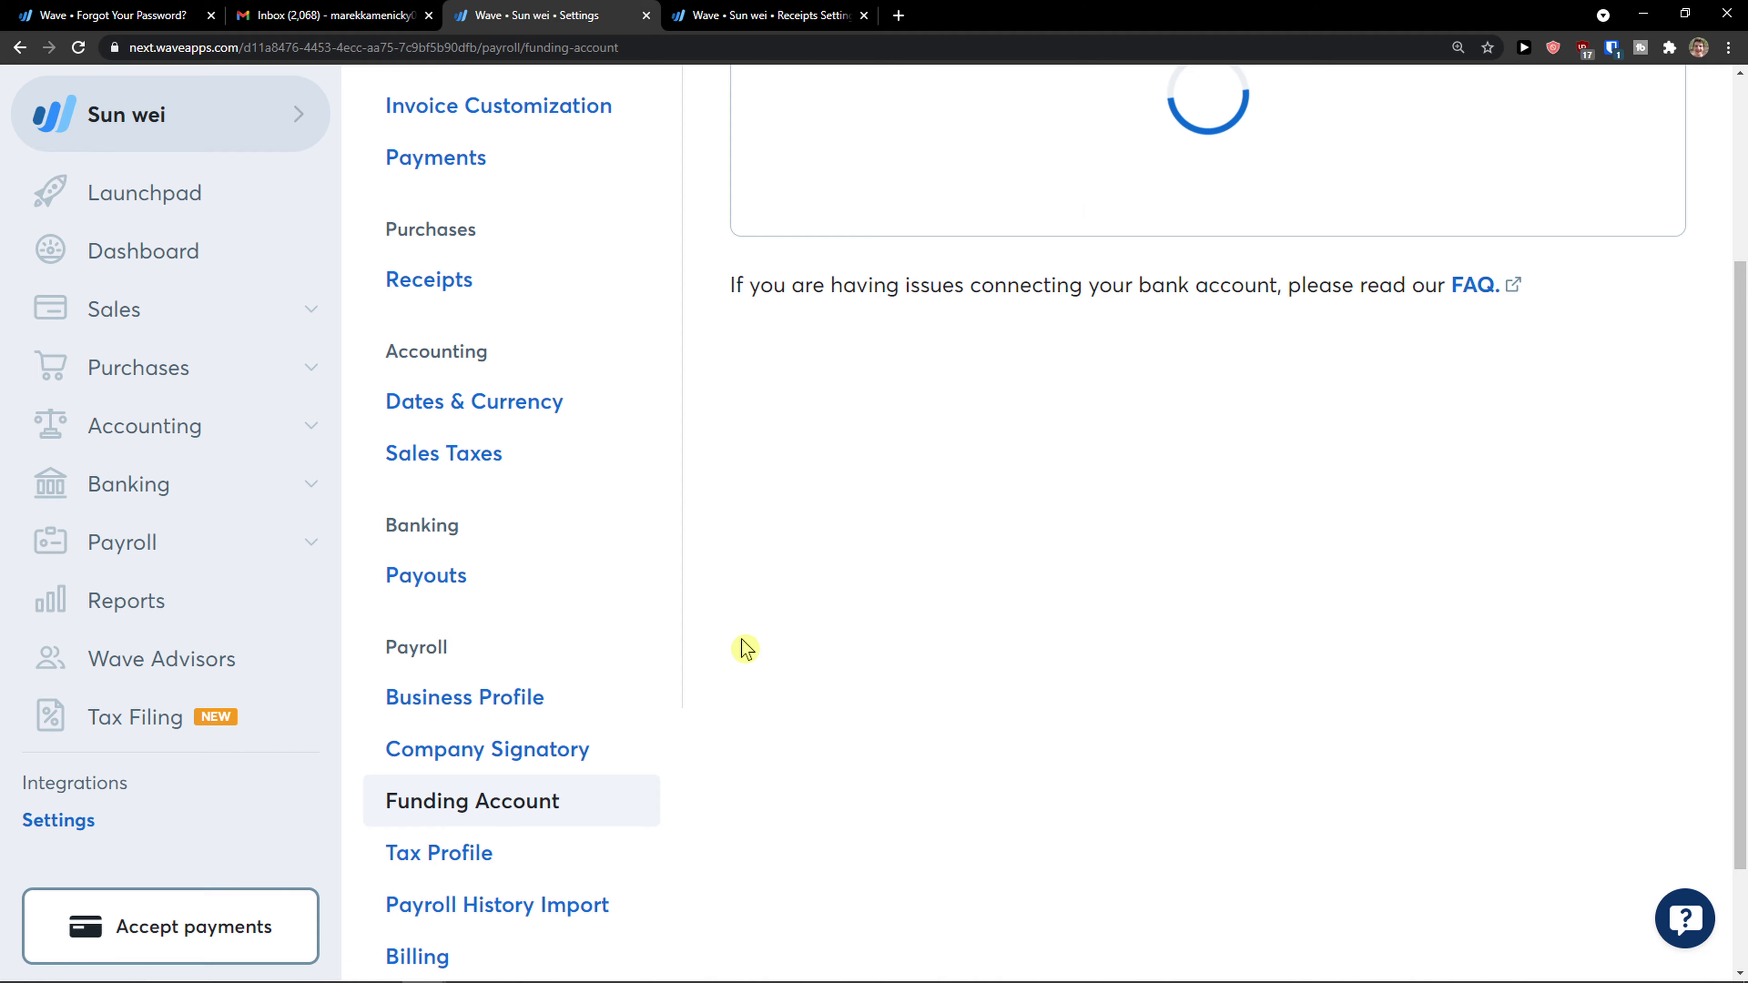
{"action": "scroll", "coordinate": [743, 650], "scroll_direction": "up", "scroll_amount": 4}
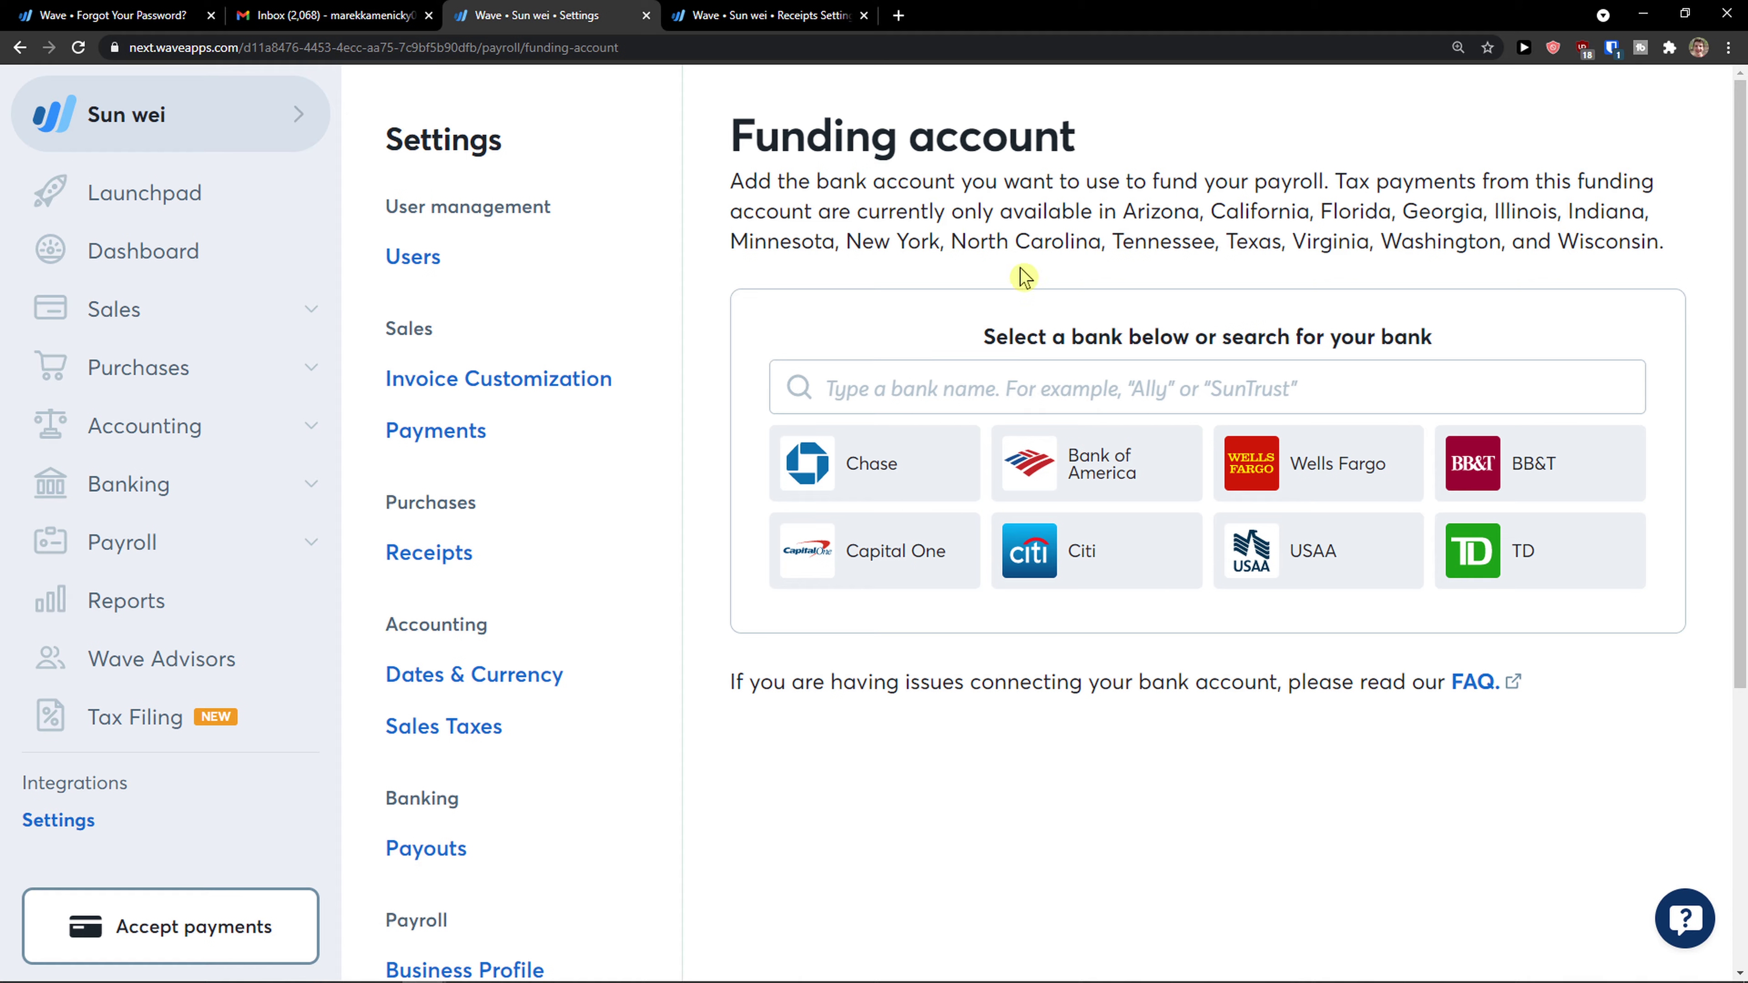
Open the payroll Tax Profile settings and review the Team and Business tasks listed for payroll setup.
{"action": "scroll", "coordinate": [556, 488], "scroll_direction": "down", "scroll_amount": 5}
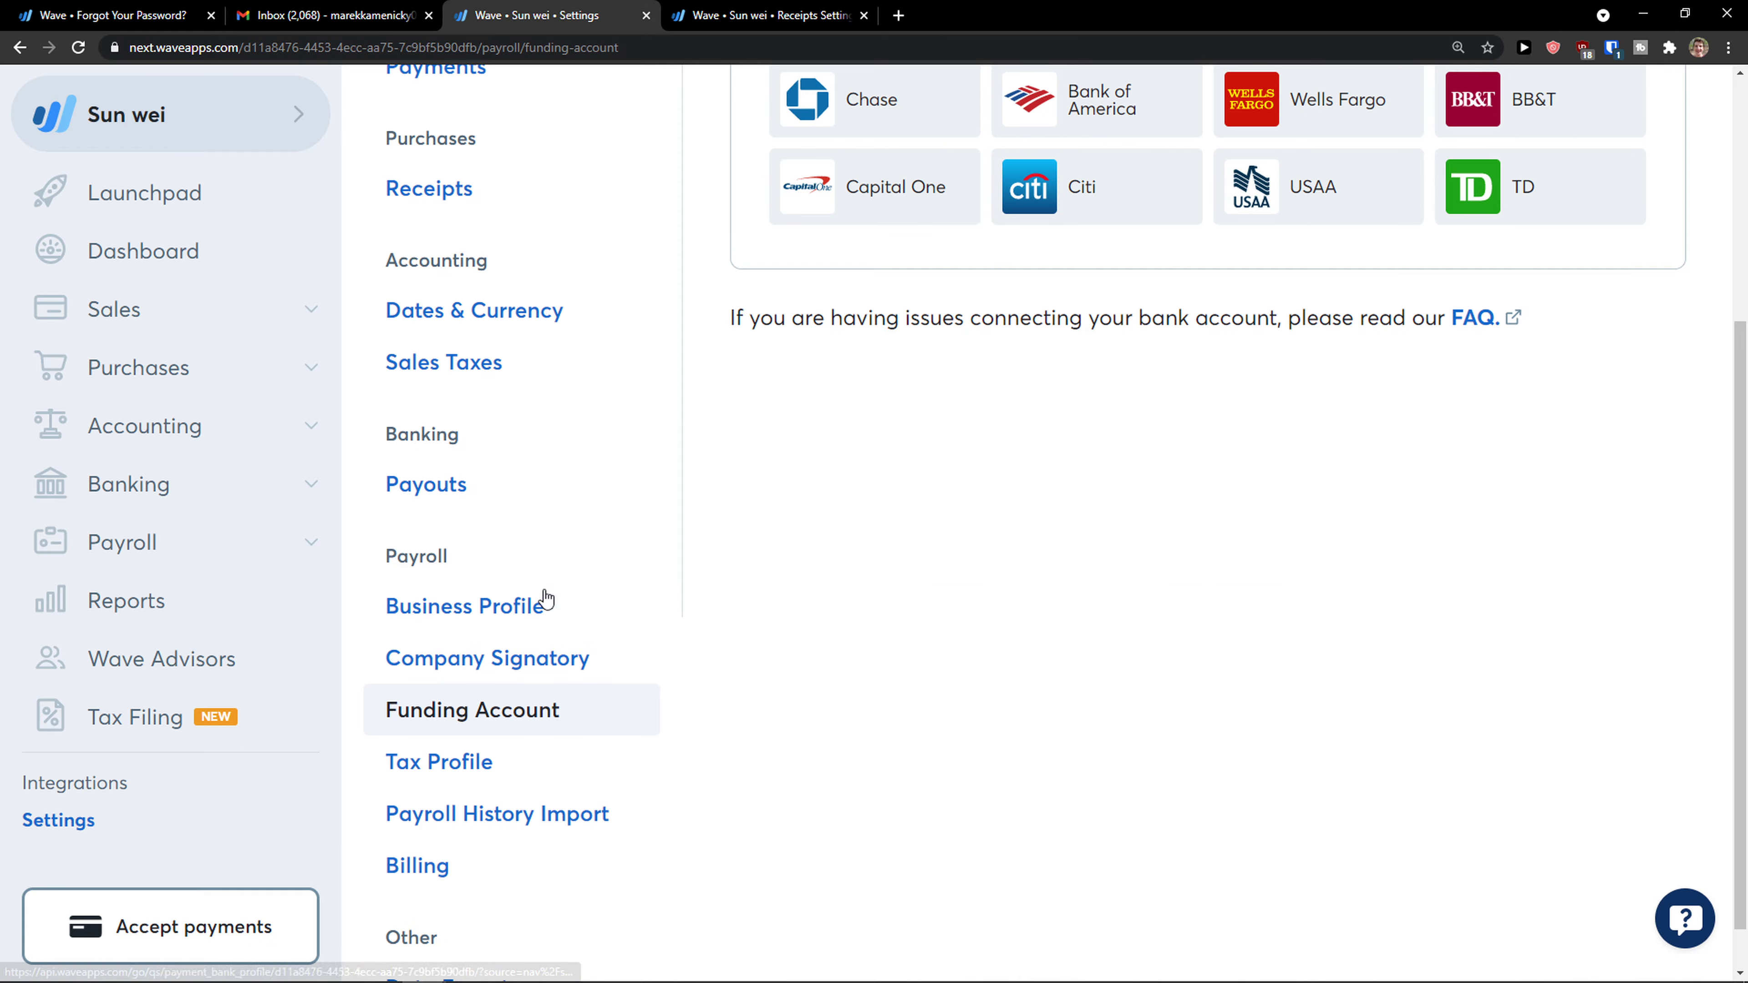
{"action": "left_click", "coordinate": [518, 760]}
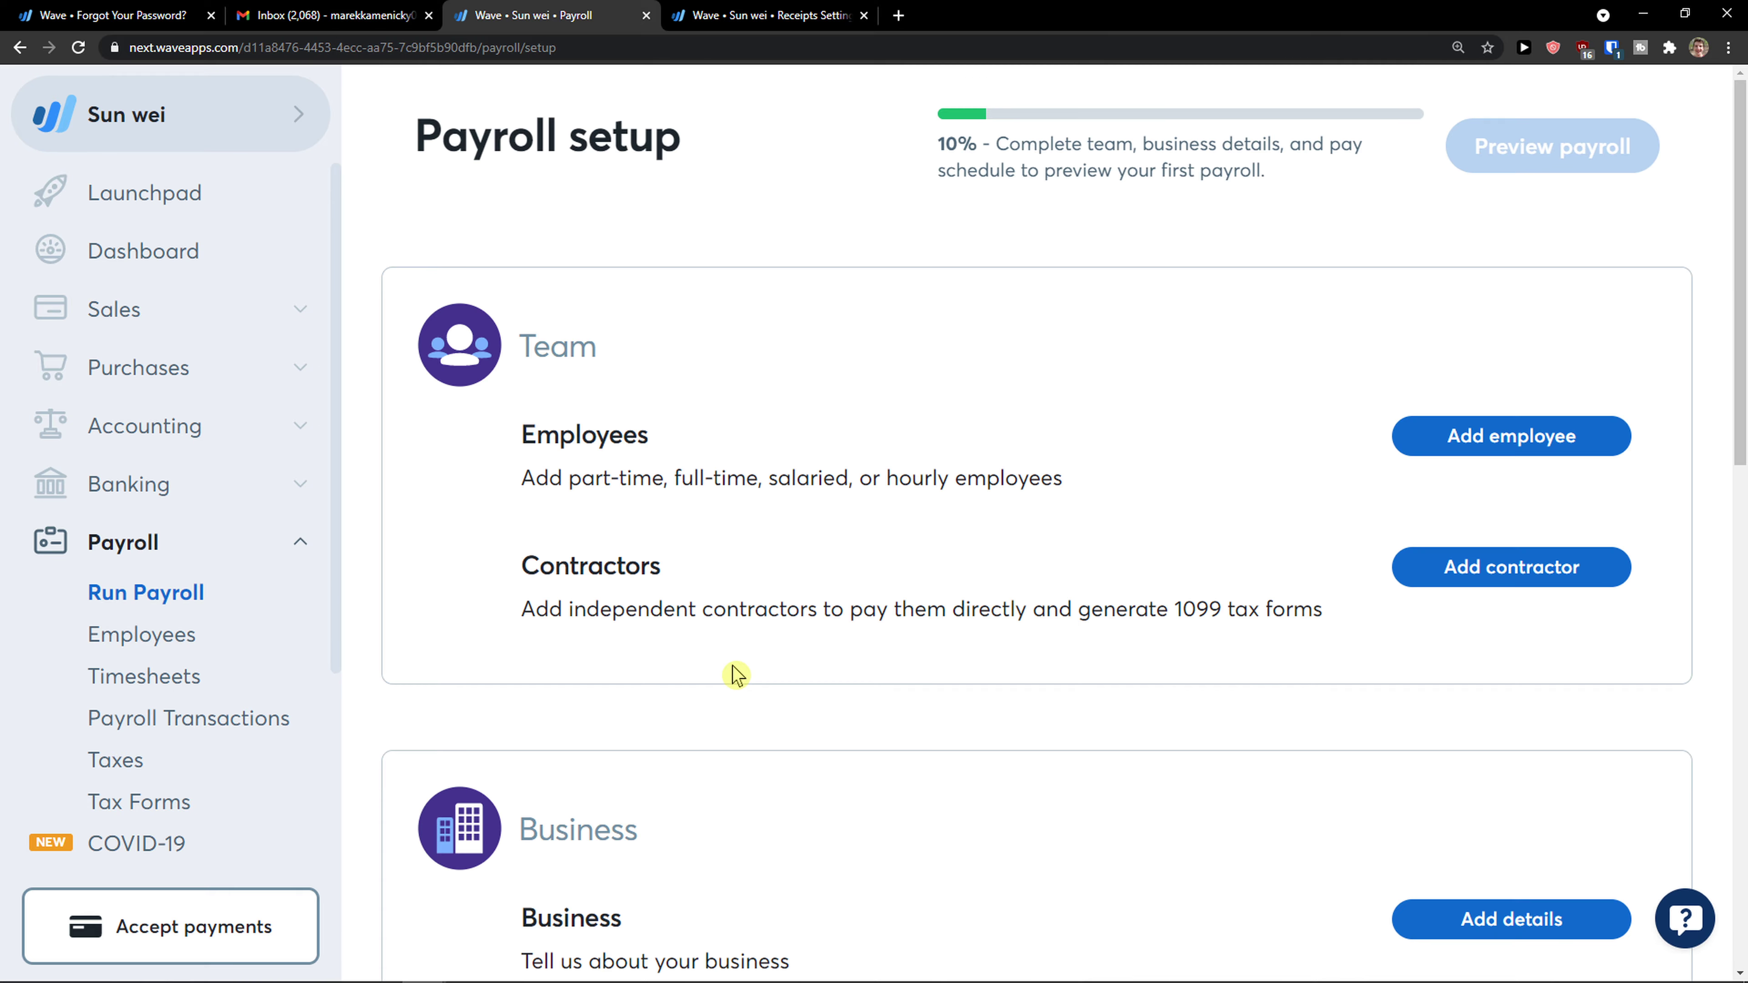
{"action": "scroll", "coordinate": [715, 662], "scroll_direction": "down", "scroll_amount": 3}
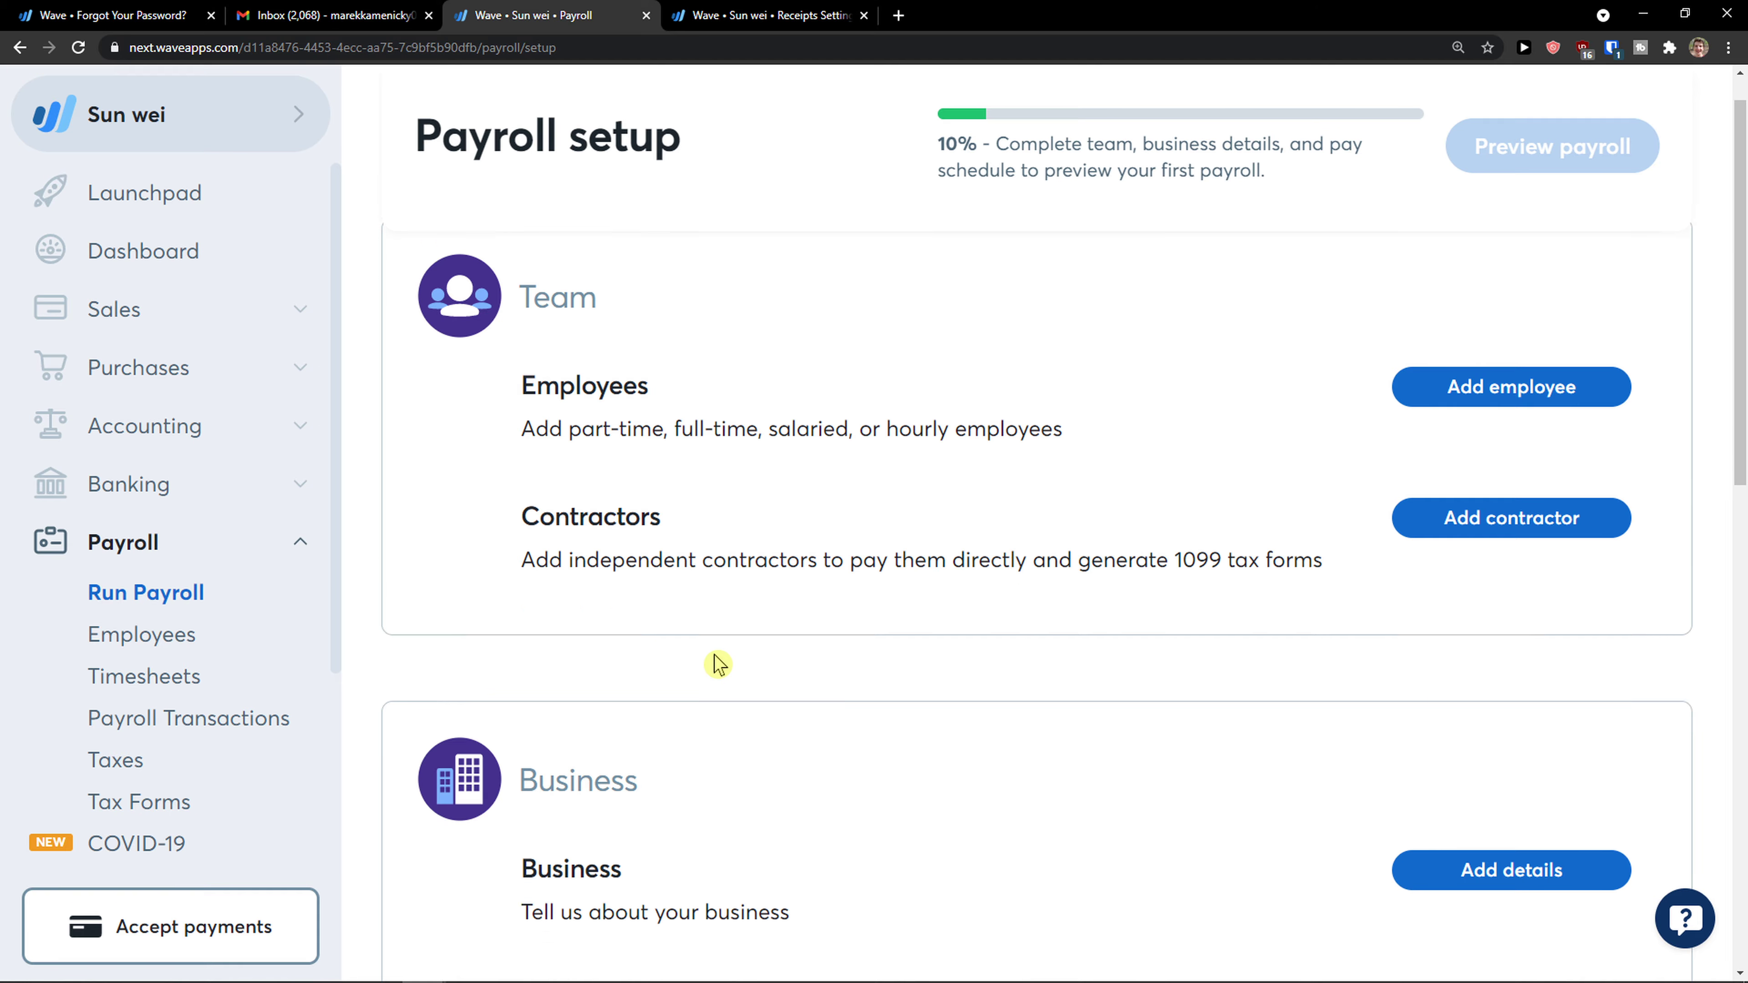
{"action": "scroll", "coordinate": [710, 659], "scroll_direction": "down", "scroll_amount": 6}
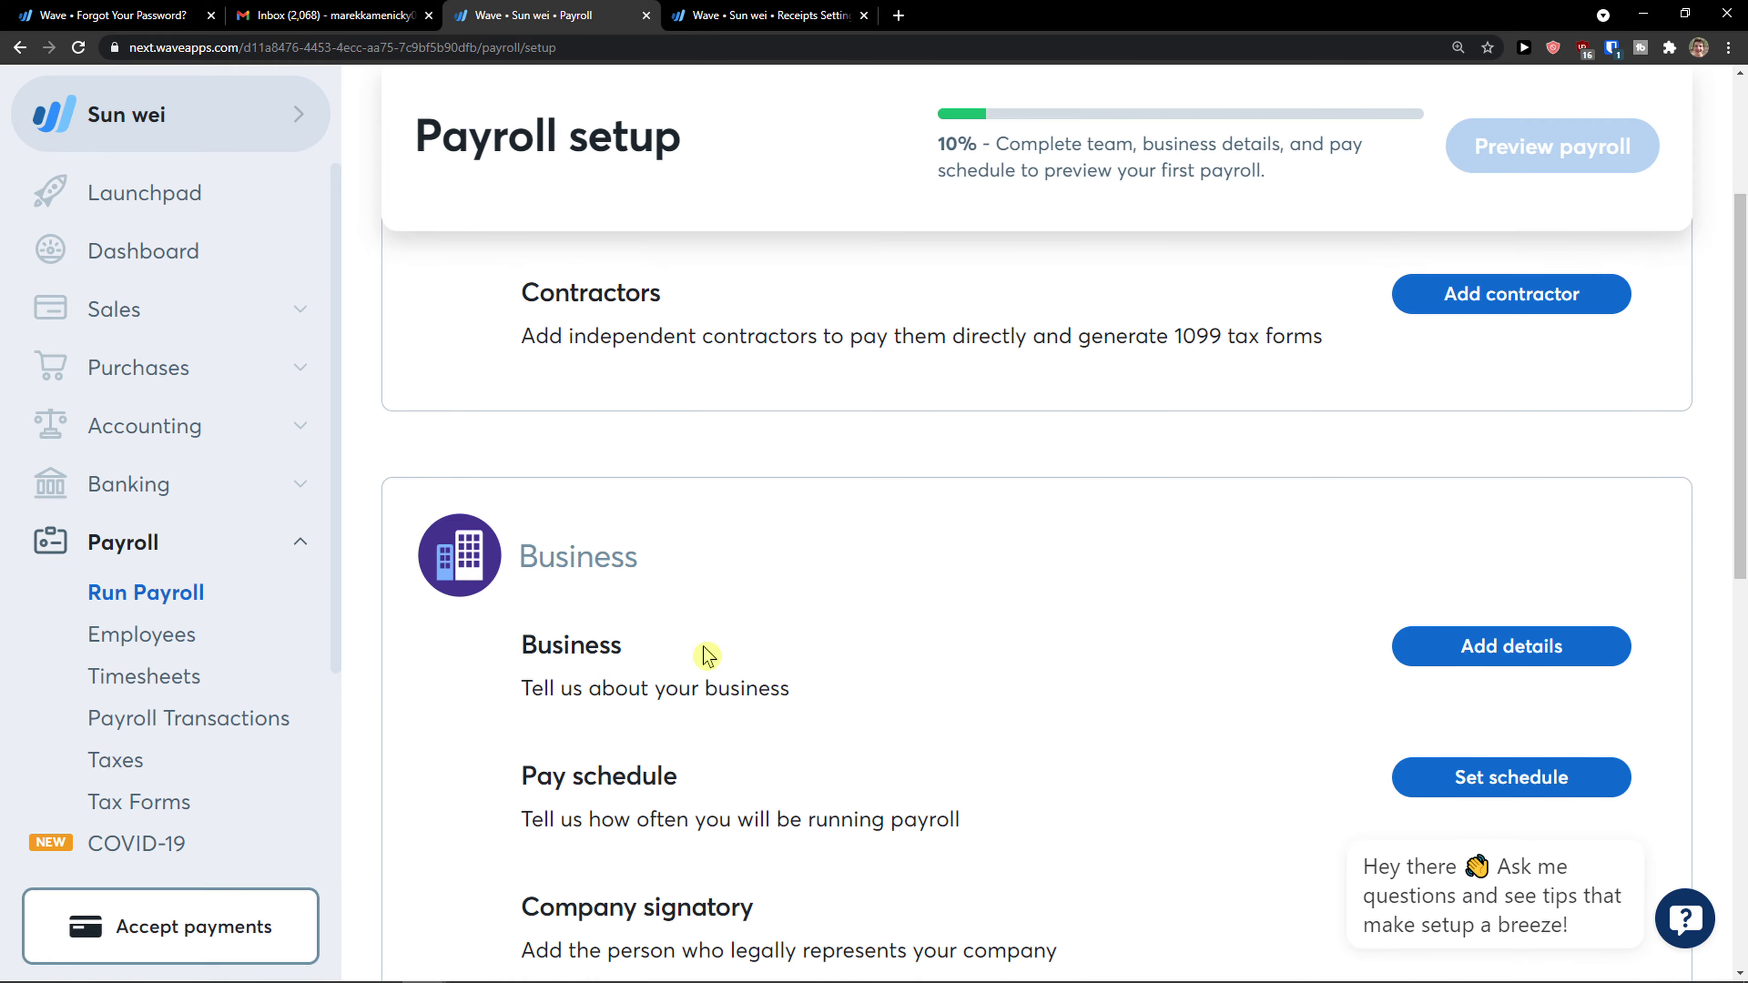
{"action": "scroll", "coordinate": [704, 646], "scroll_direction": "up", "scroll_amount": 2}
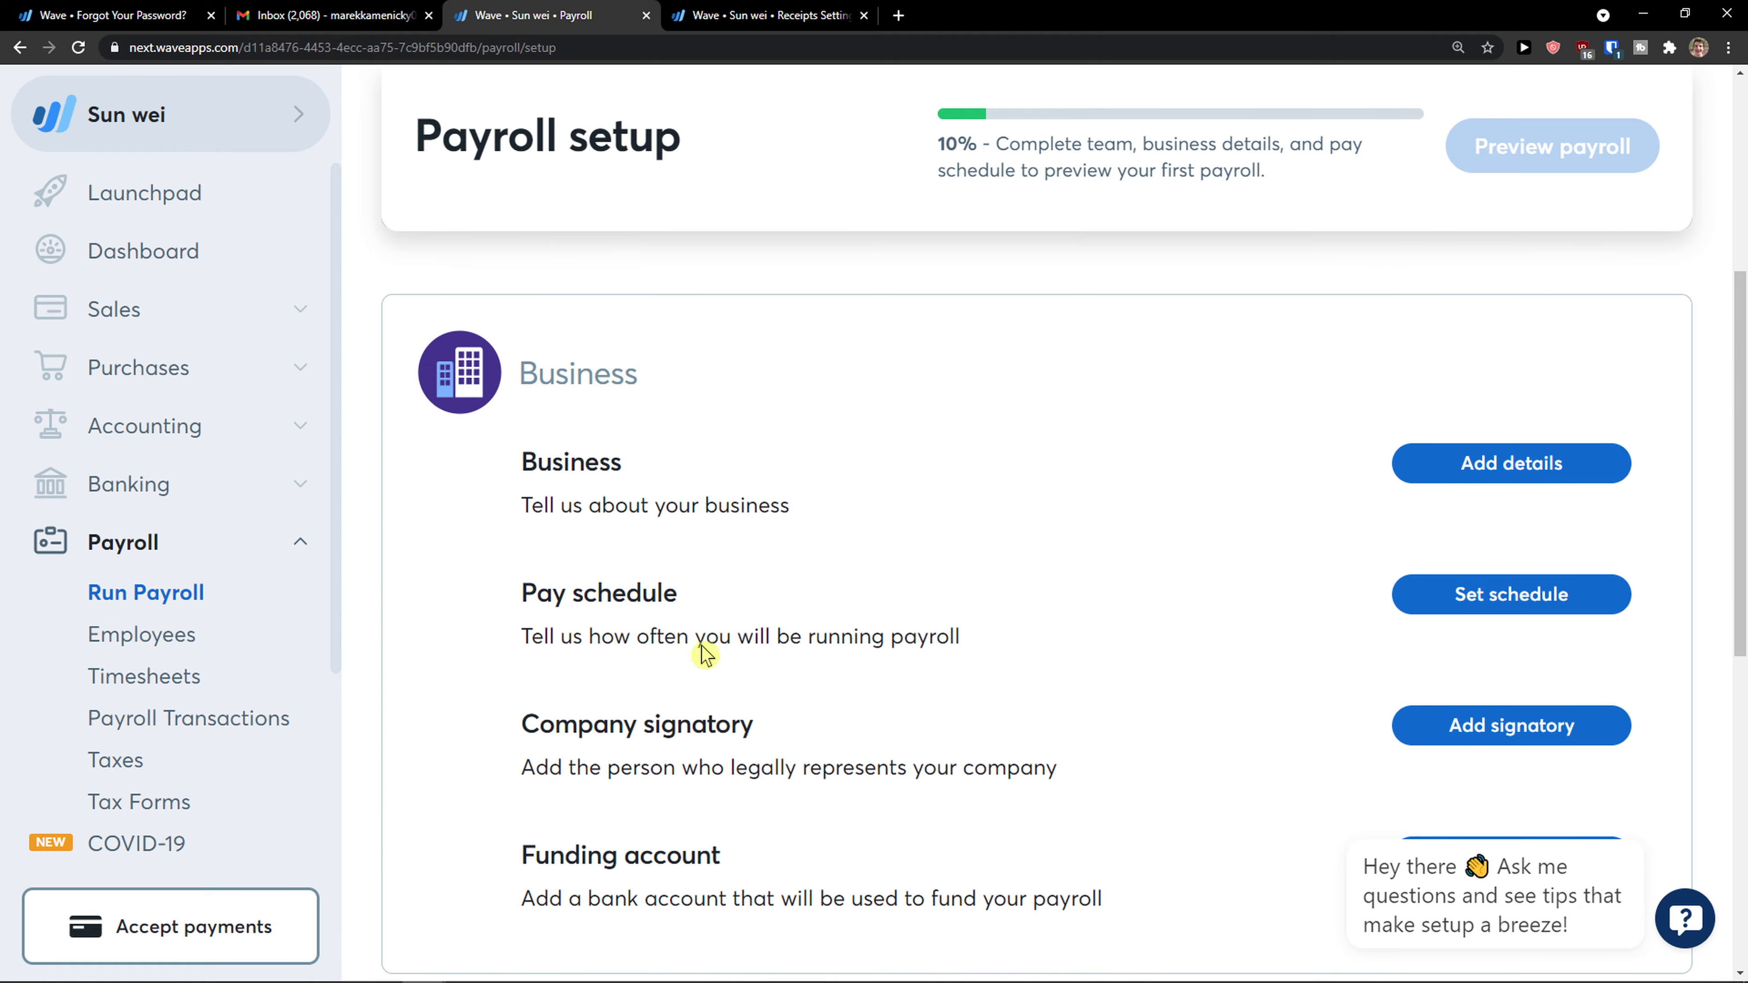
{"action": "scroll", "coordinate": [700, 645], "scroll_direction": "down", "scroll_amount": 1}
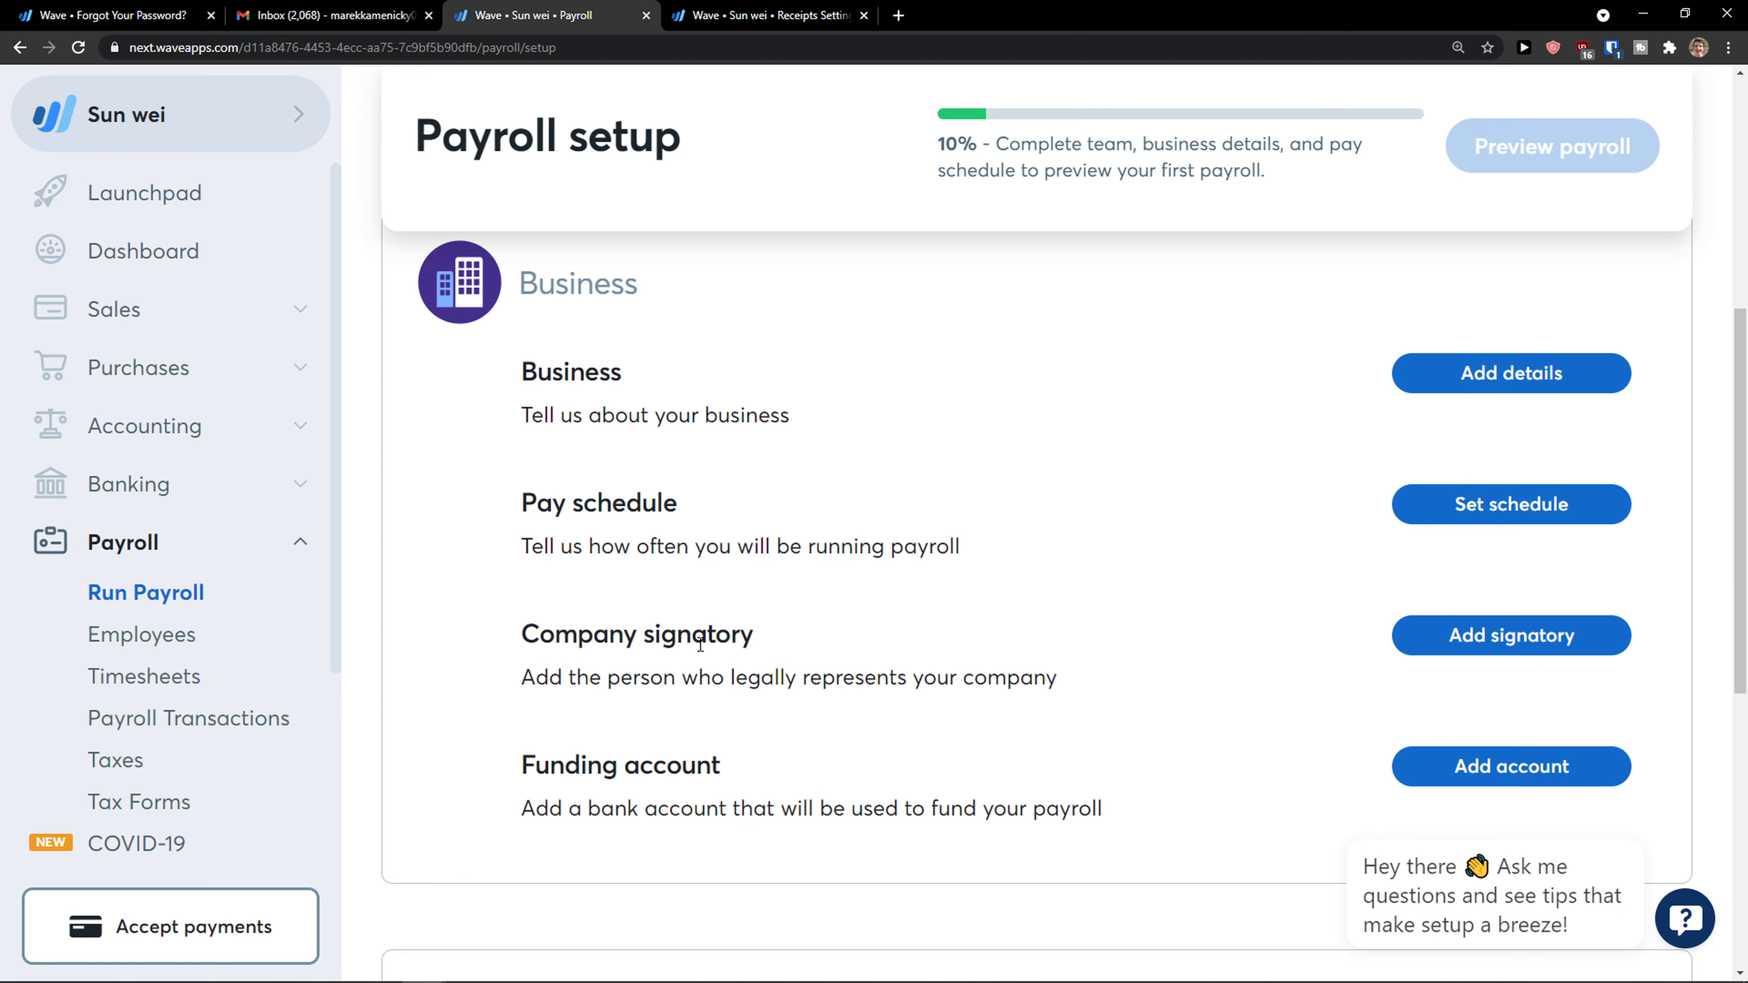
{"action": "scroll", "coordinate": [700, 644], "scroll_direction": "down", "scroll_amount": 3}
{"action": "scroll", "coordinate": [701, 651], "scroll_direction": "up", "scroll_amount": 3}
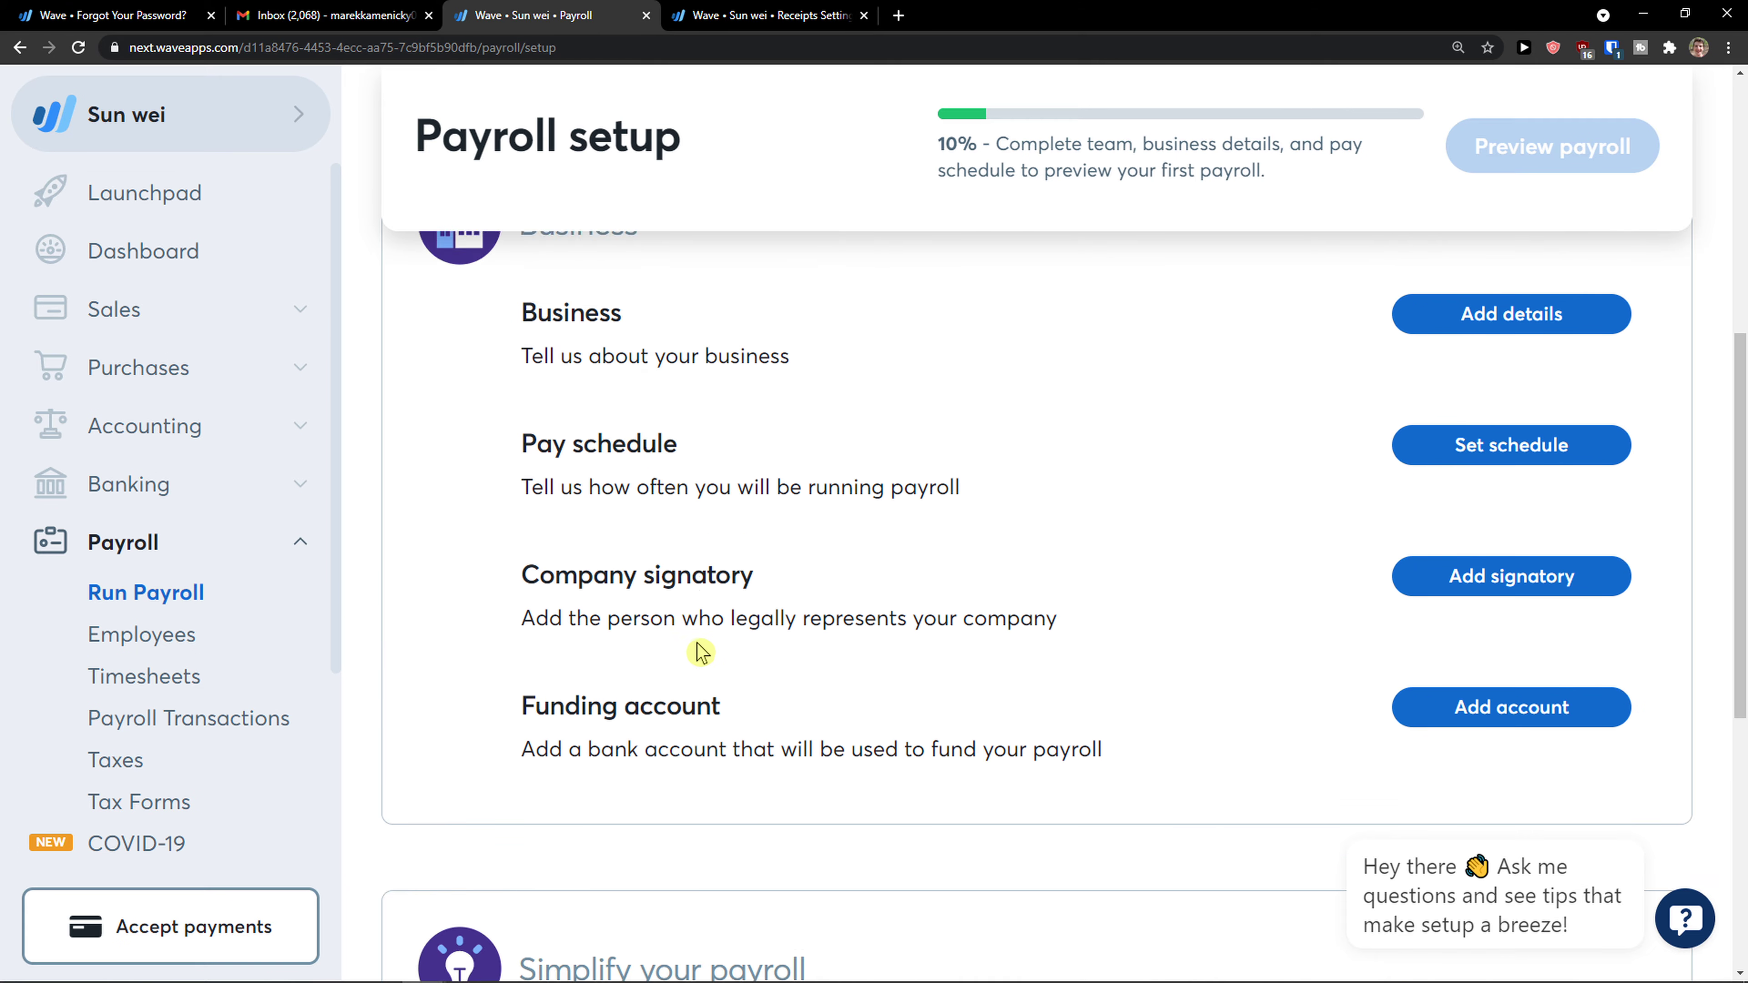
Open the pay schedule setup, look over the payroll frequency and default payday options, and return to the settings.
{"action": "left_click", "coordinate": [1485, 505]}
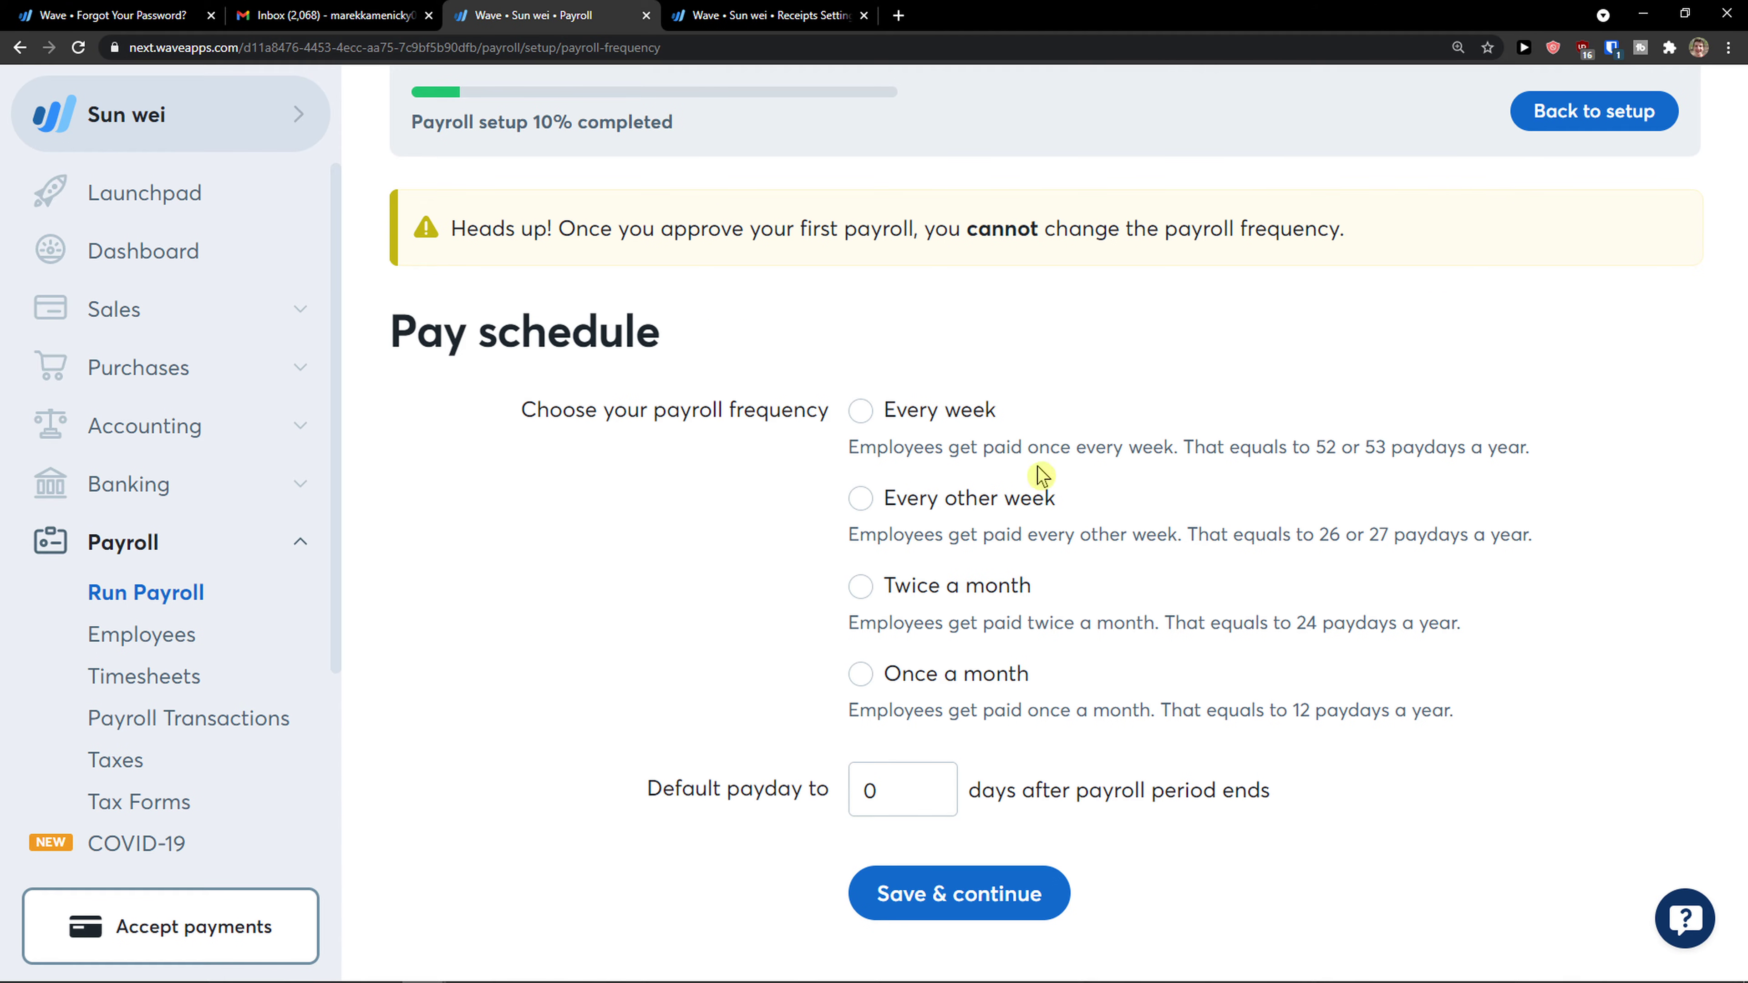
{"action": "scroll", "coordinate": [203, 596], "scroll_direction": "down", "scroll_amount": 4}
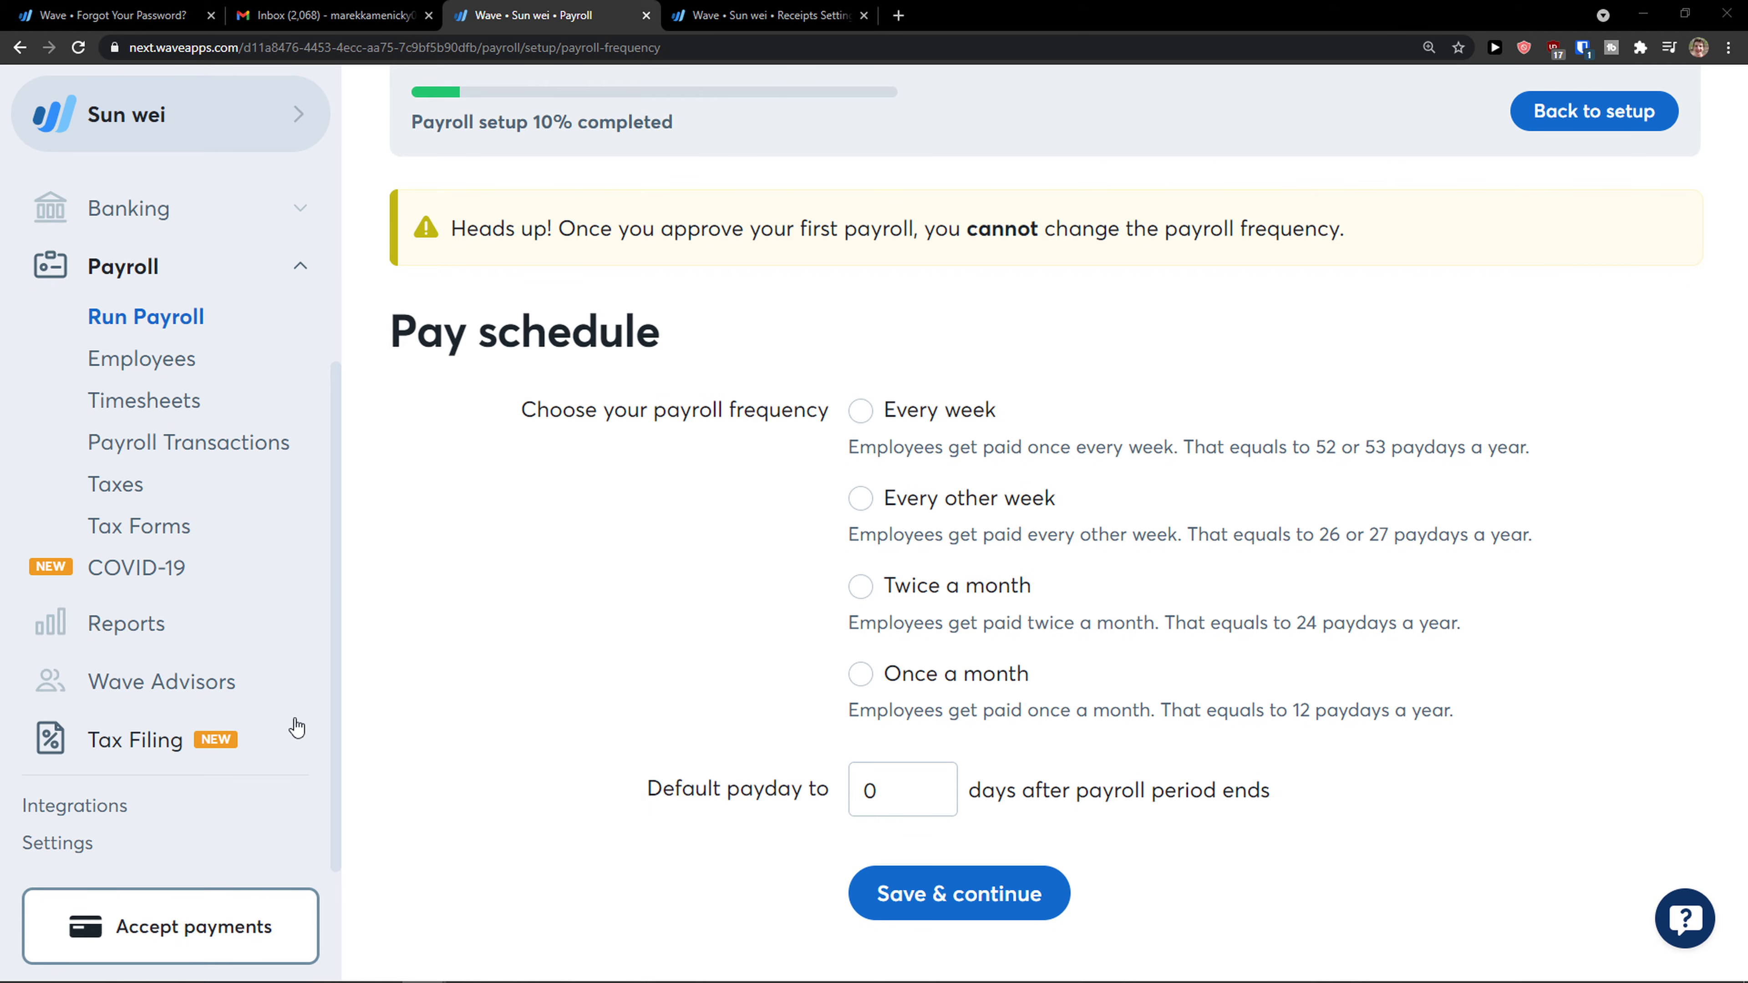
{"action": "left_click", "coordinate": [133, 838]}
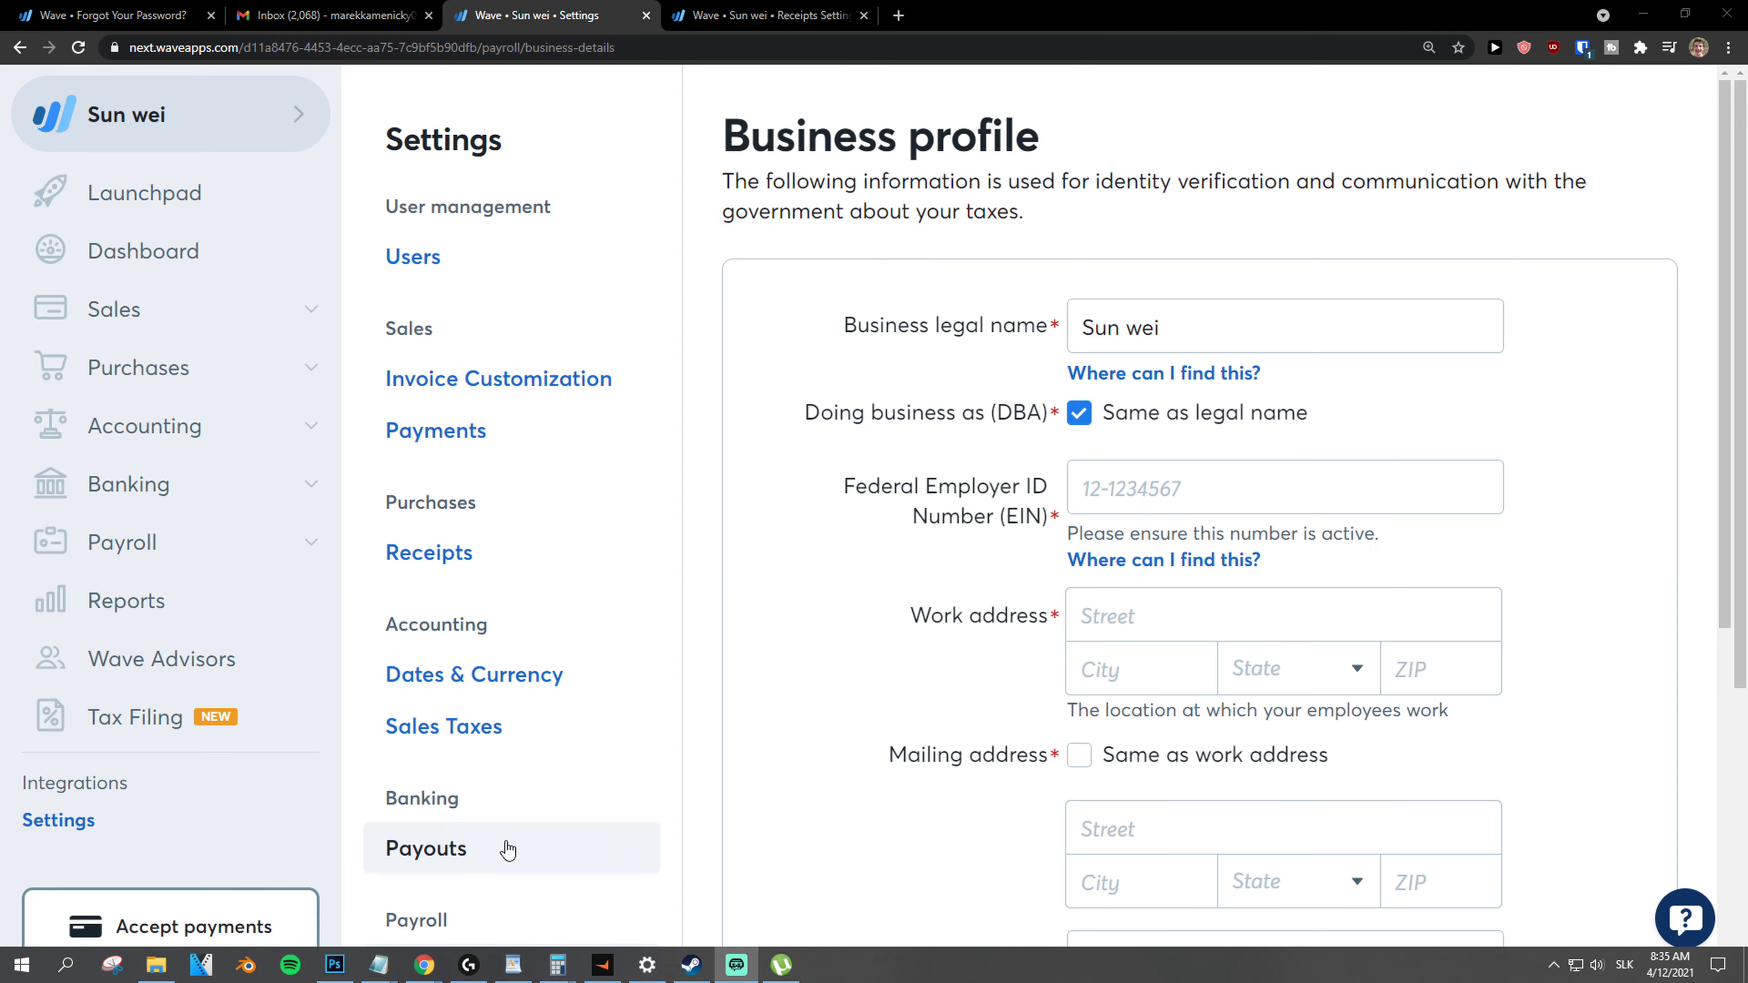
Open the payroll Billing settings and skim the payroll setup page down to its frequently asked questions.
{"action": "scroll", "coordinate": [445, 816], "scroll_direction": "down", "scroll_amount": 5}
{"action": "scroll", "coordinate": [427, 780], "scroll_direction": "down", "scroll_amount": 1}
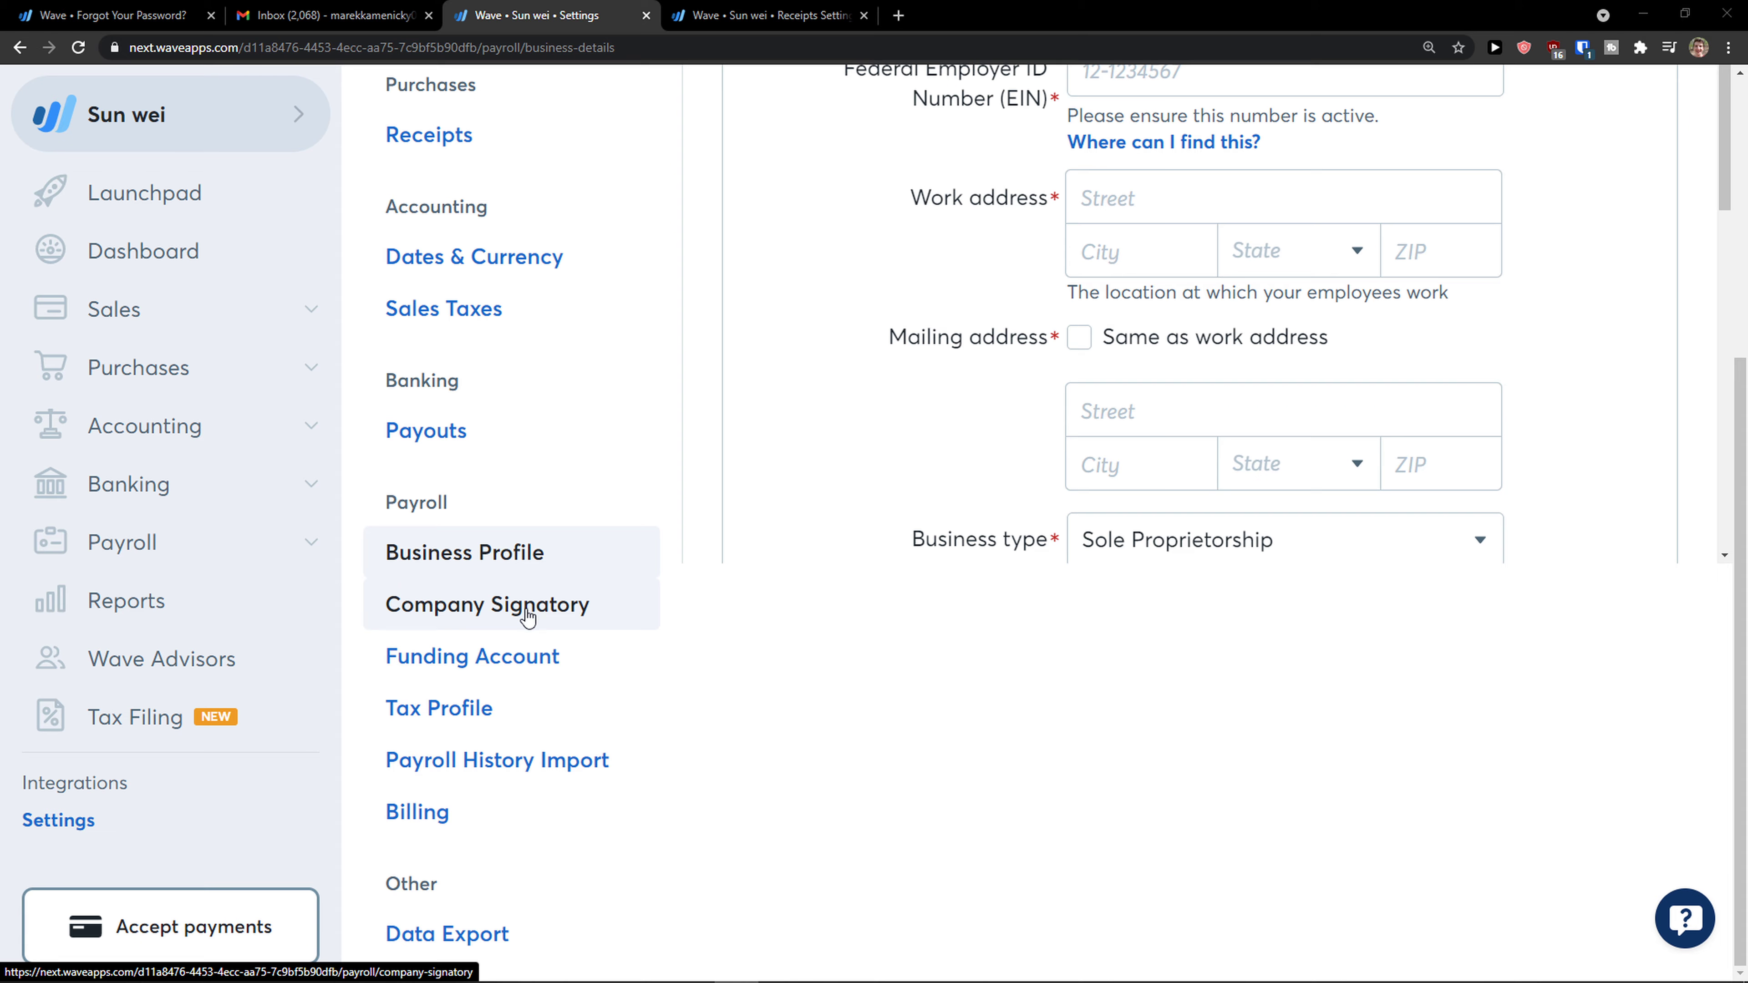
{"action": "left_click", "coordinate": [528, 818]}
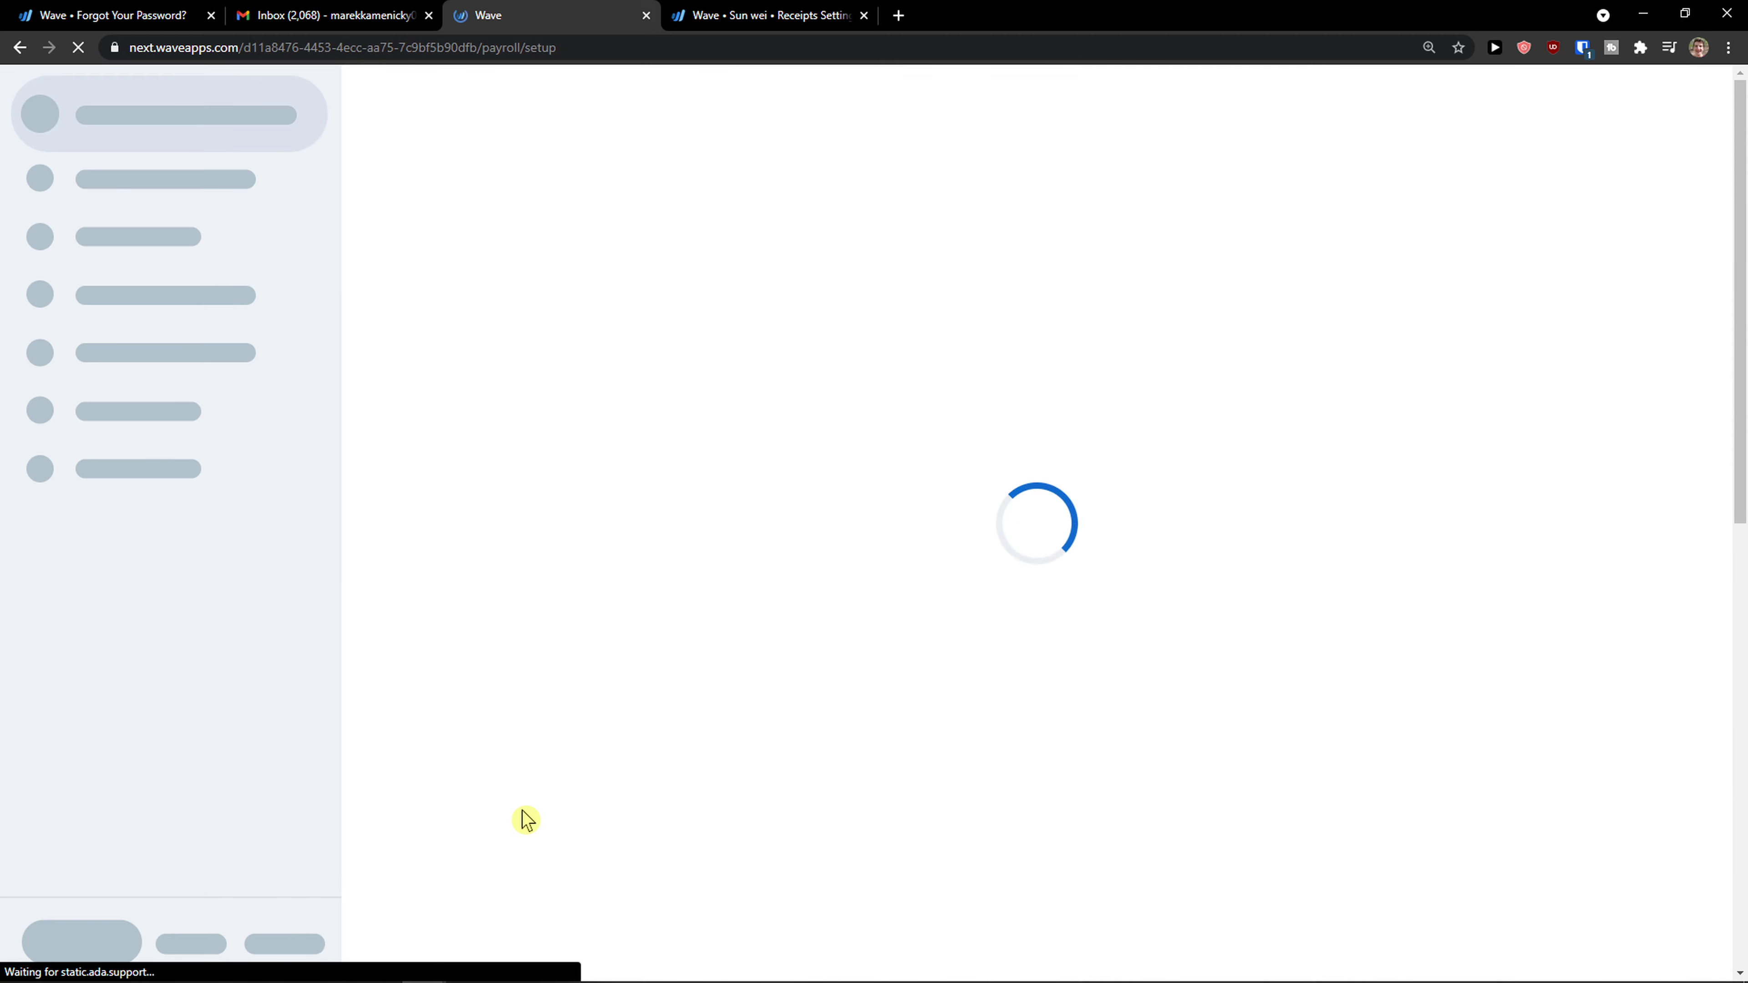
{"action": "scroll", "coordinate": [538, 749], "scroll_direction": "down", "scroll_amount": 5}
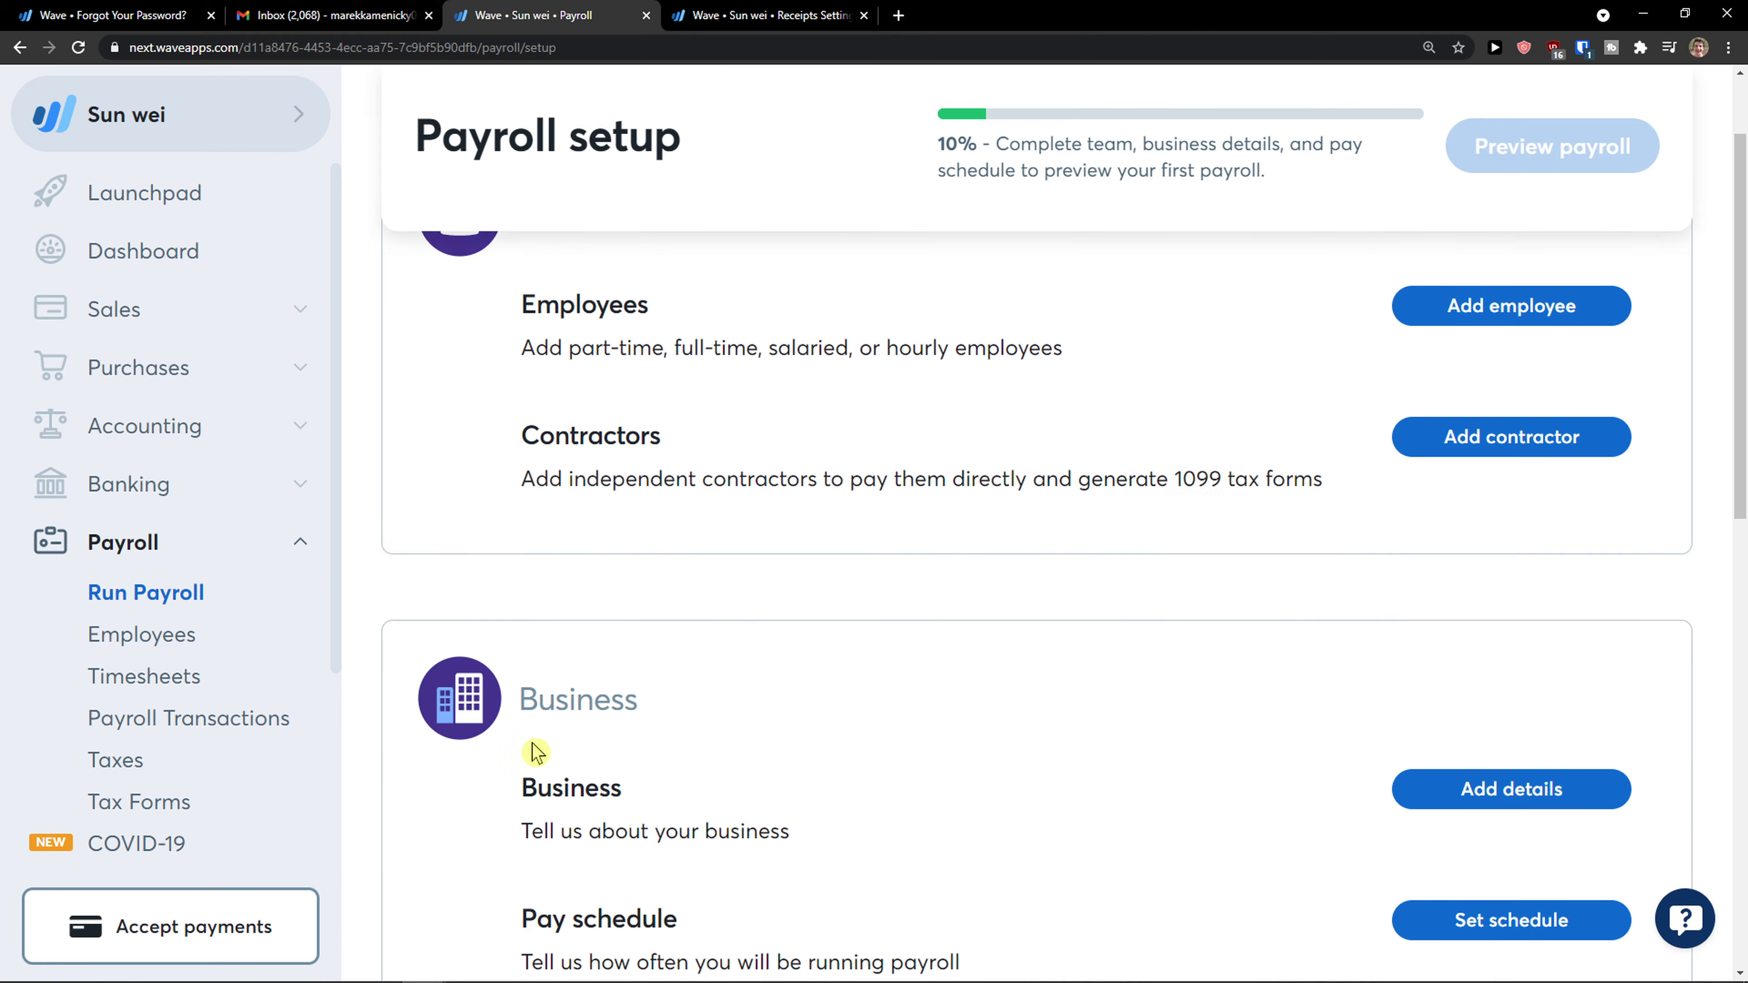
{"action": "scroll", "coordinate": [561, 749], "scroll_direction": "down", "scroll_amount": 4}
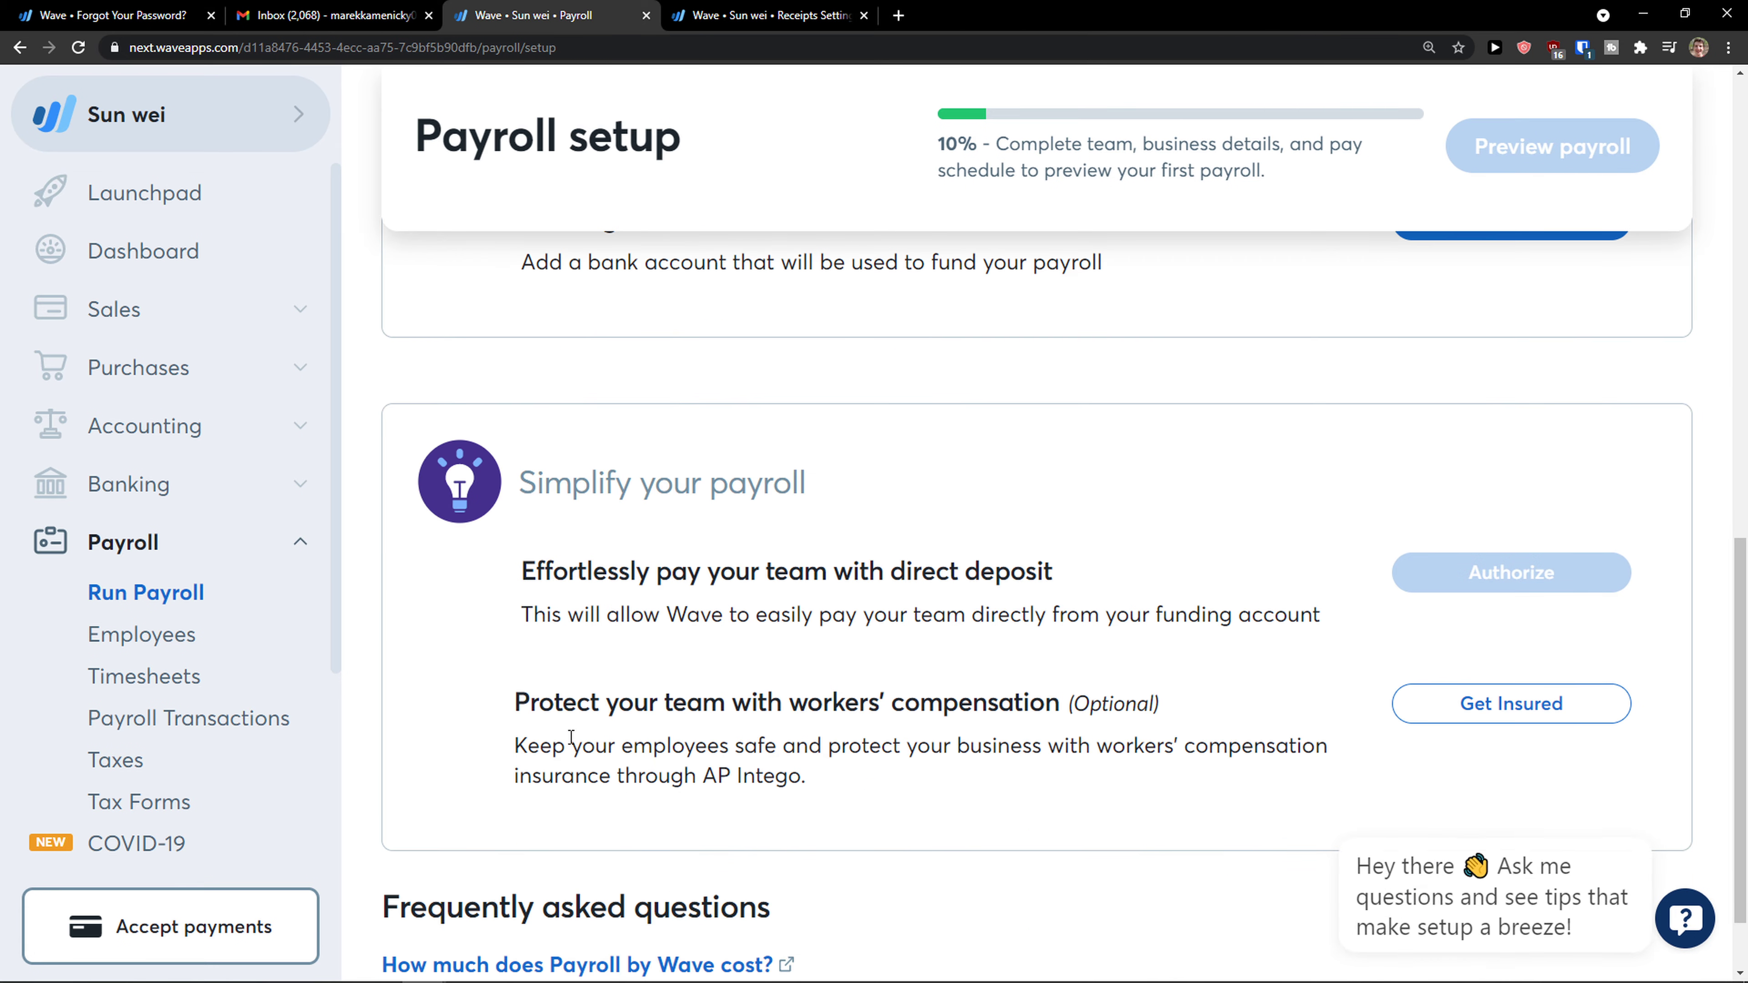
{"action": "scroll", "coordinate": [882, 749], "scroll_direction": "up", "scroll_amount": 10}
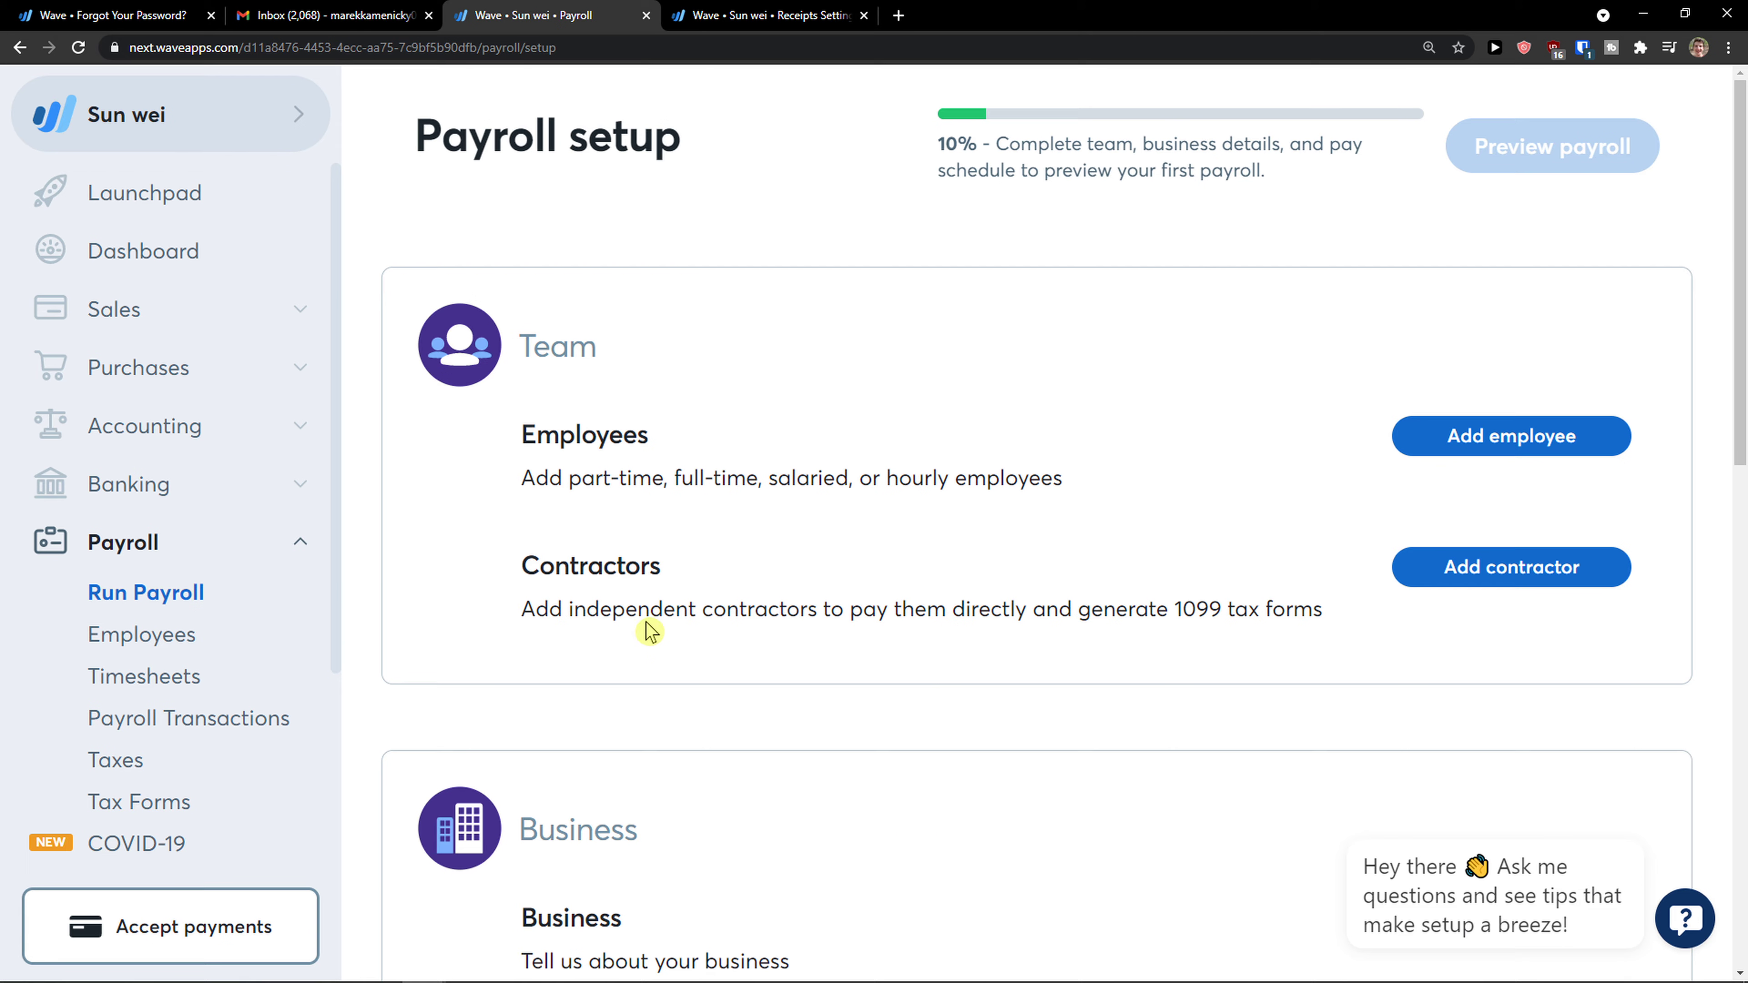
Review the payroll setup's business details, pay schedule, company signatory, funding account and direct deposit entries, and return to the Team section.
{"action": "scroll", "coordinate": [651, 630], "scroll_direction": "down", "scroll_amount": 7}
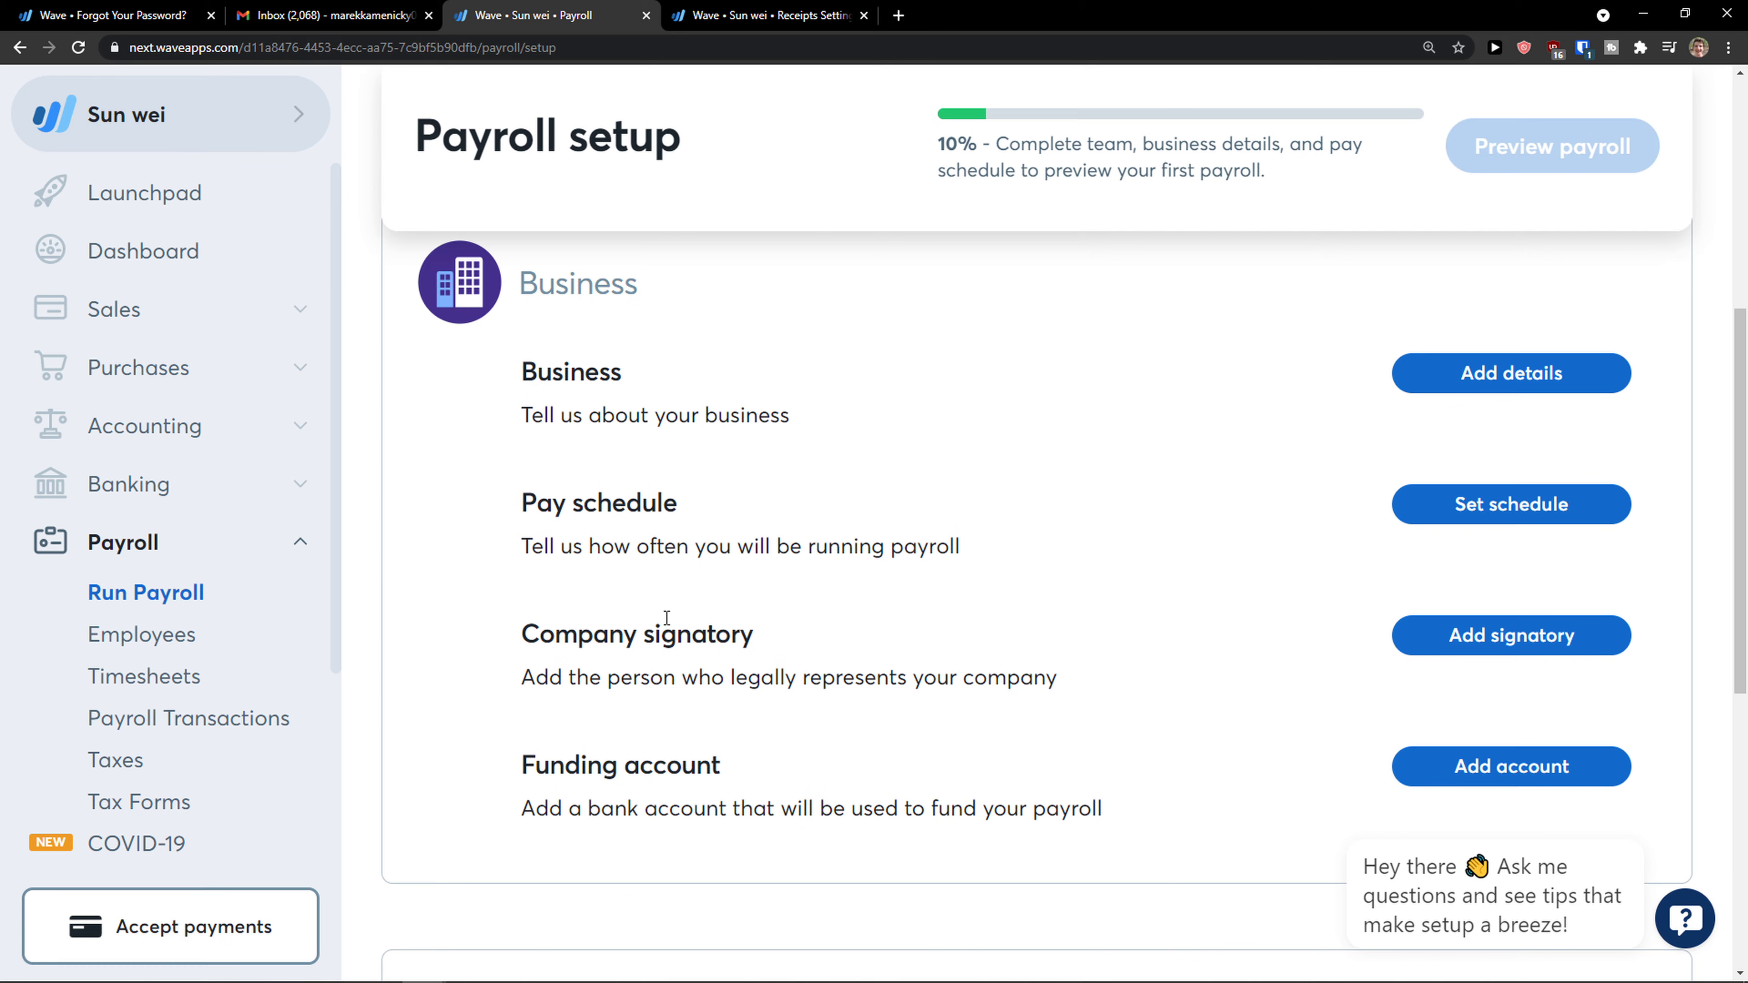
{"action": "scroll", "coordinate": [626, 675], "scroll_direction": "down", "scroll_amount": 3}
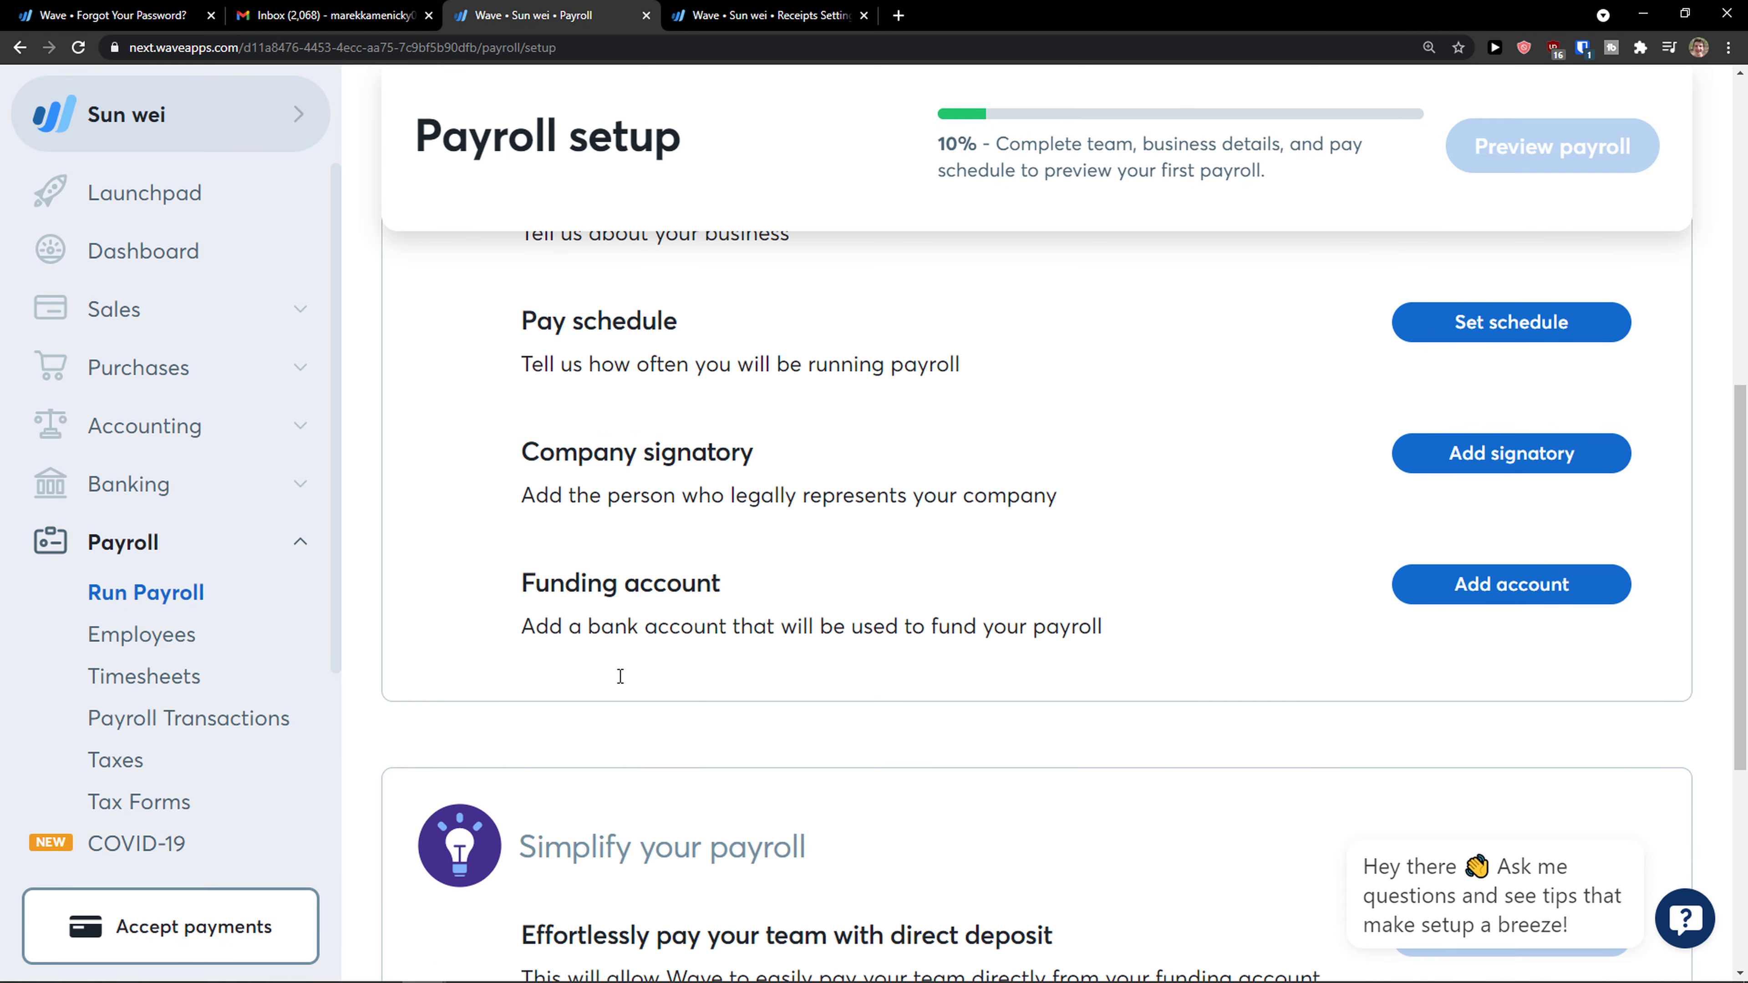
{"action": "scroll", "coordinate": [620, 676], "scroll_direction": "down", "scroll_amount": 3}
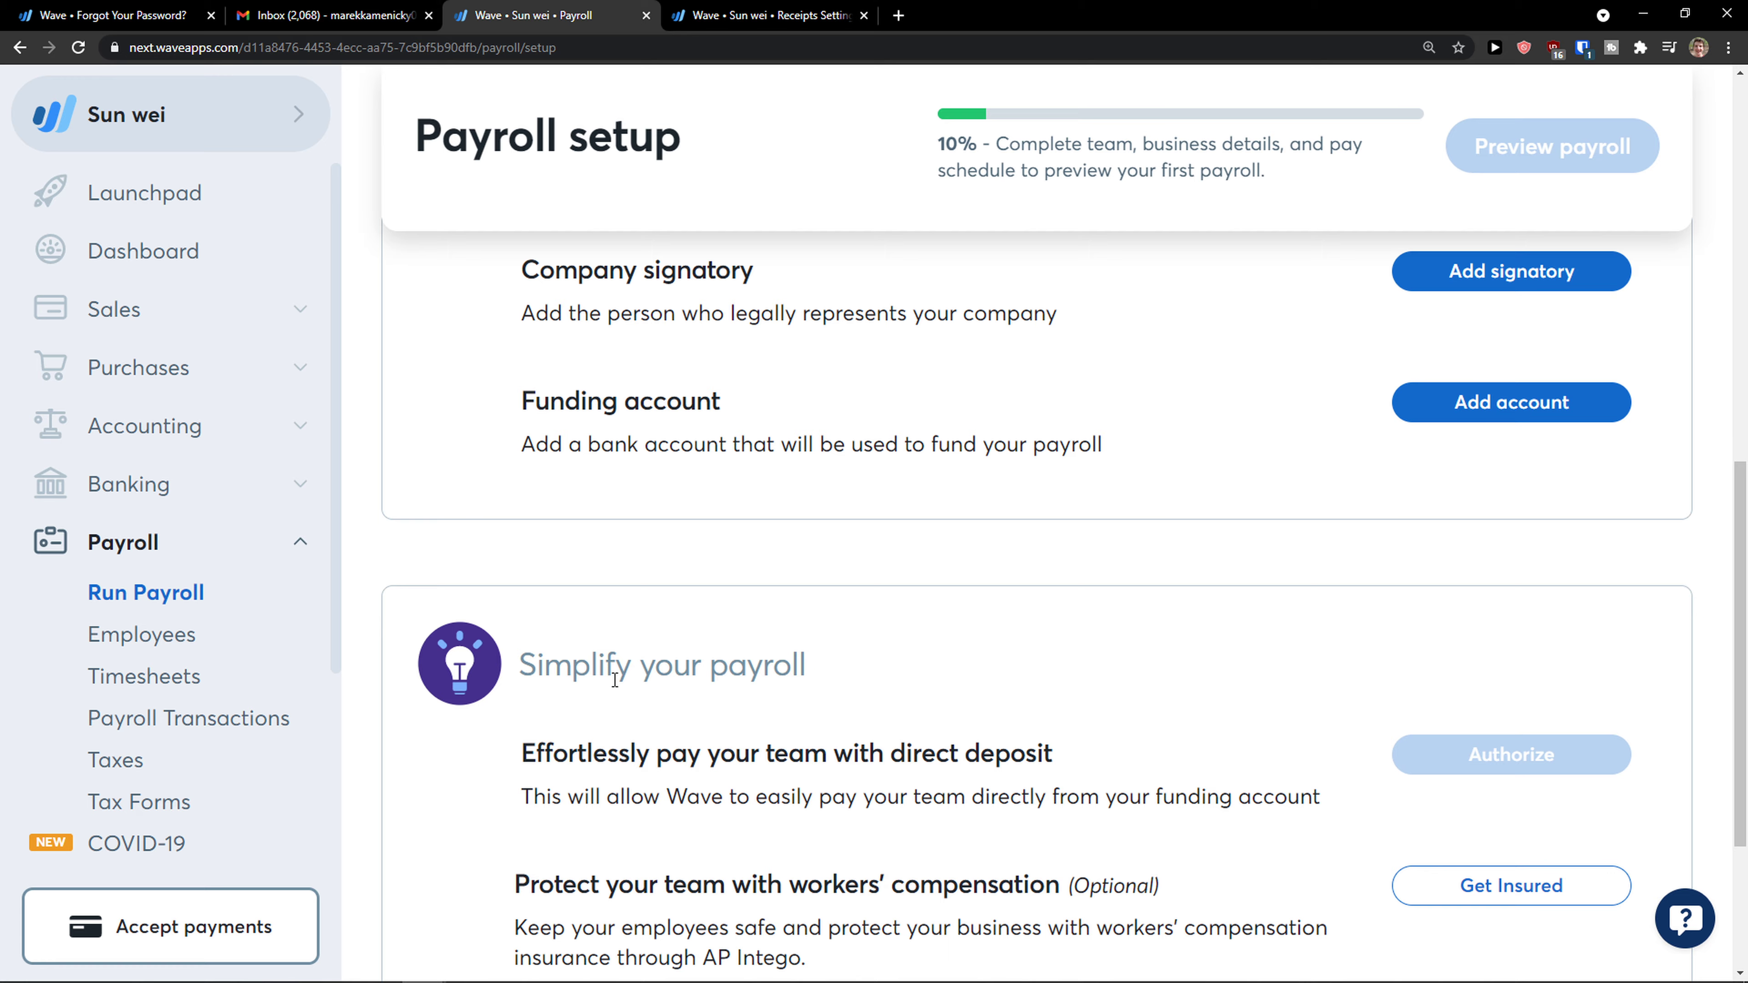
{"action": "right_click", "coordinate": [605, 689]}
{"action": "left_click", "coordinate": [517, 578]}
{"action": "scroll", "coordinate": [437, 625], "scroll_direction": "up", "scroll_amount": 6}
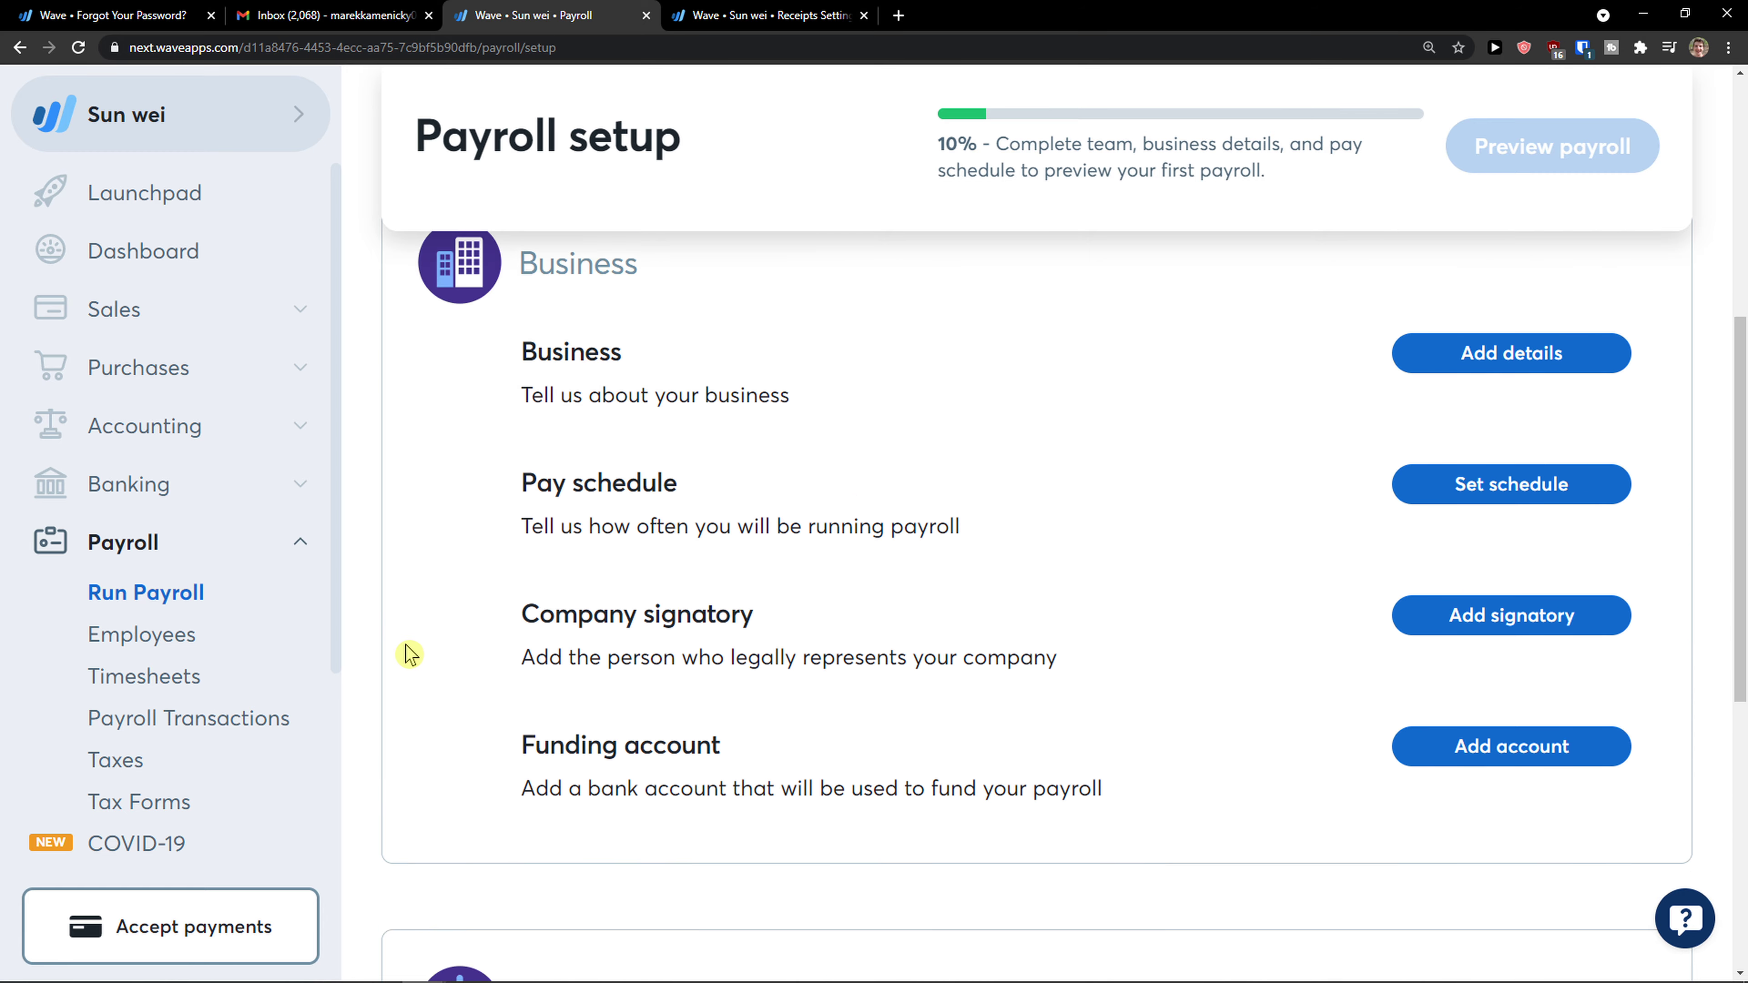
{"action": "scroll", "coordinate": [411, 654], "scroll_direction": "up", "scroll_amount": 6}
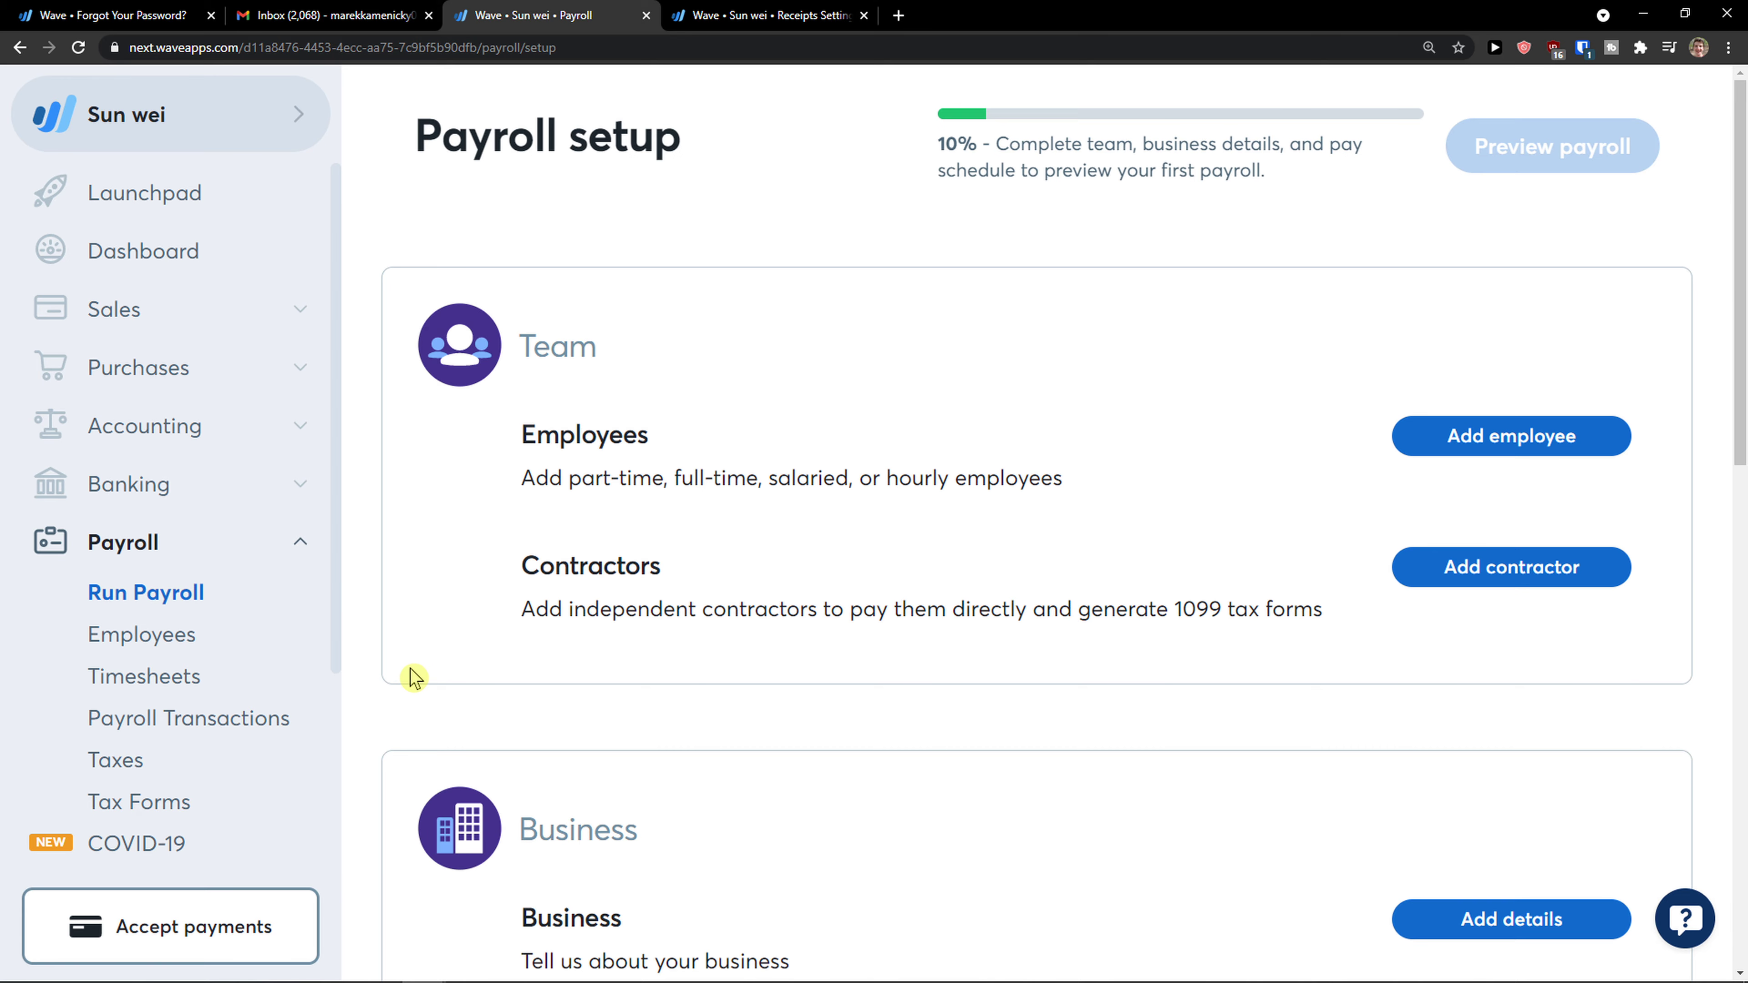